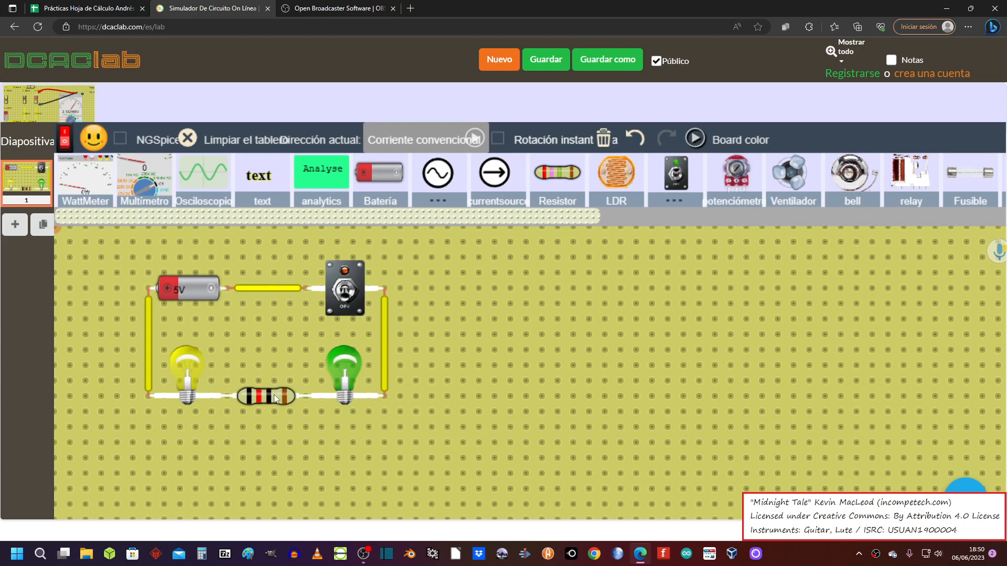
# Step: Switch to the spreadsheet's Circuito serie con IF sheet, look over its tables, and briefly view the OBS Studio website before returning
pyautogui.click(89, 10)
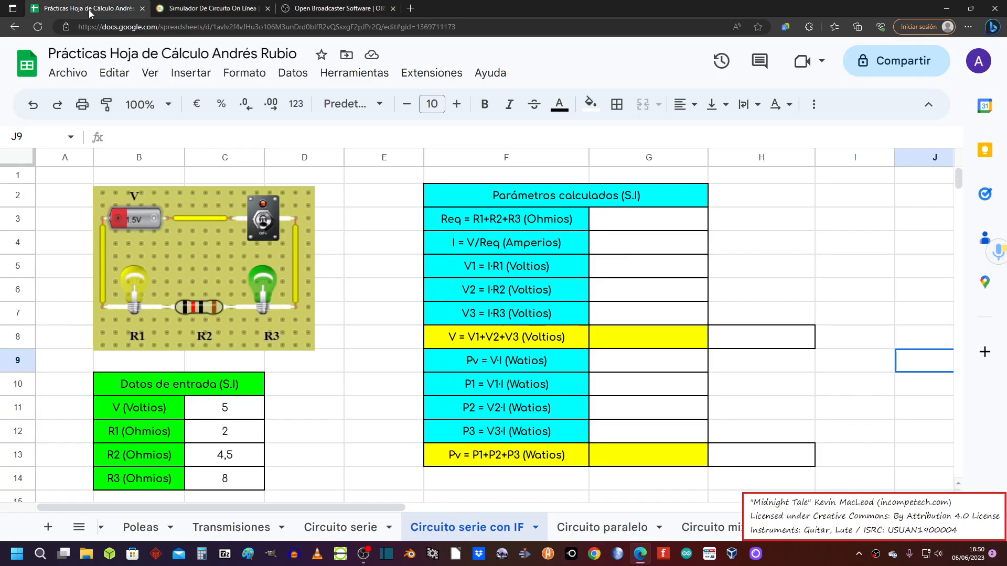
pyautogui.click(860, 417)
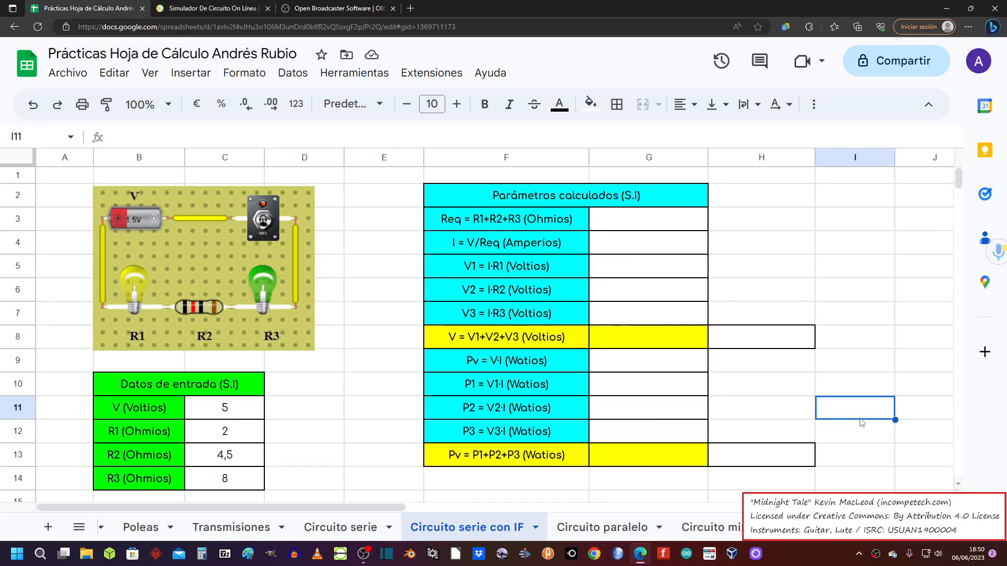
pyautogui.click(868, 436)
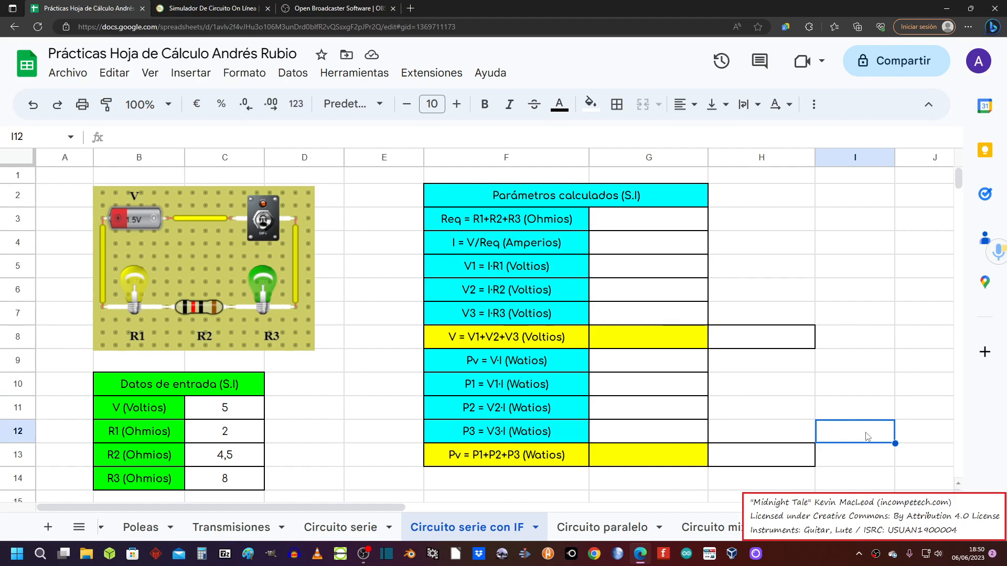
pyautogui.click(870, 367)
pyautogui.click(867, 343)
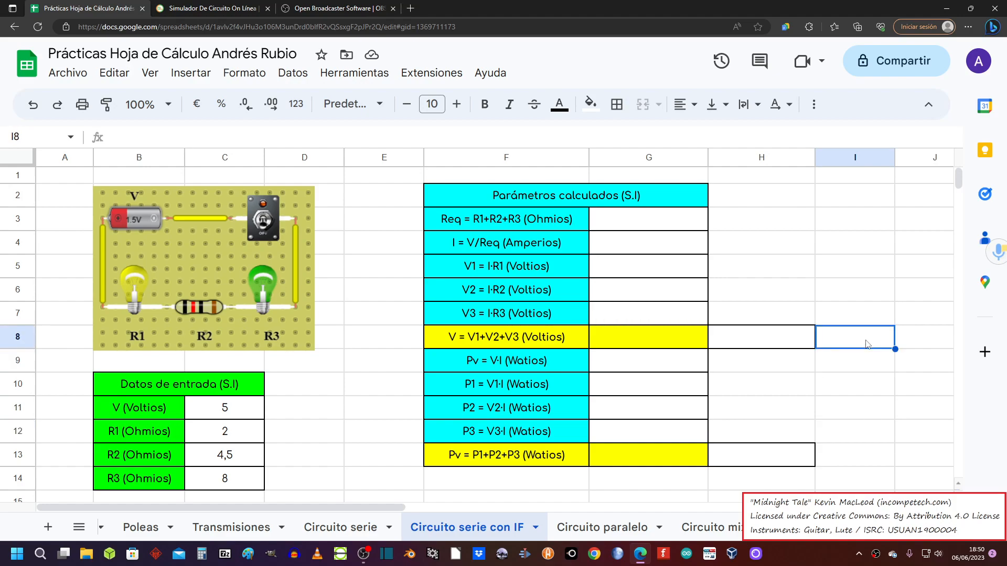
pyautogui.click(866, 321)
pyautogui.click(864, 300)
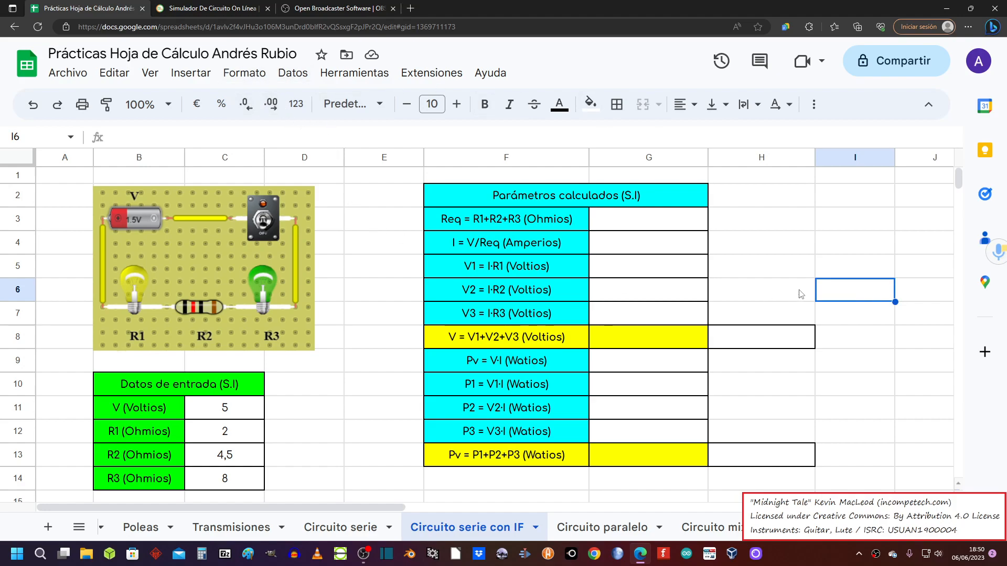
pyautogui.click(861, 266)
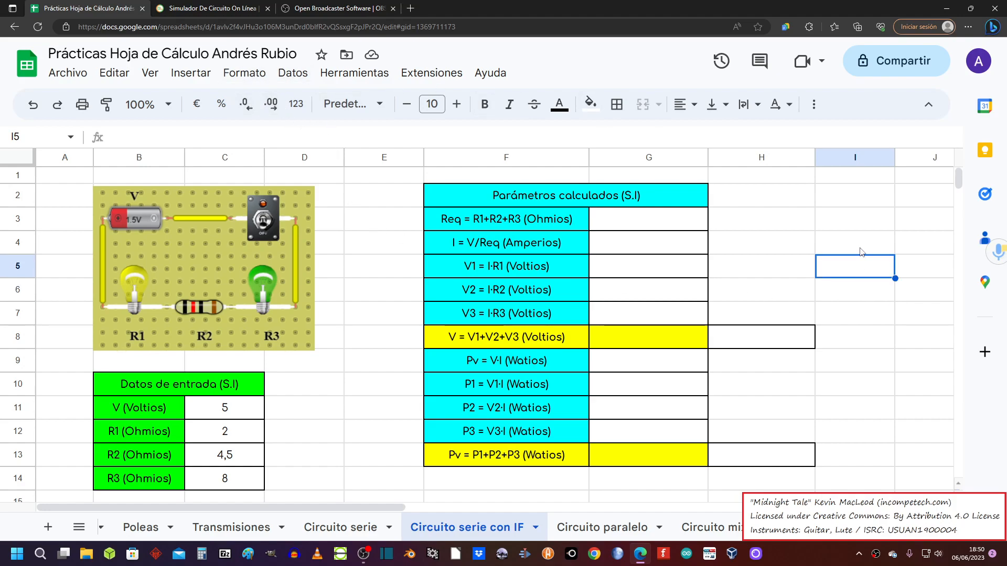
pyautogui.click(346, 12)
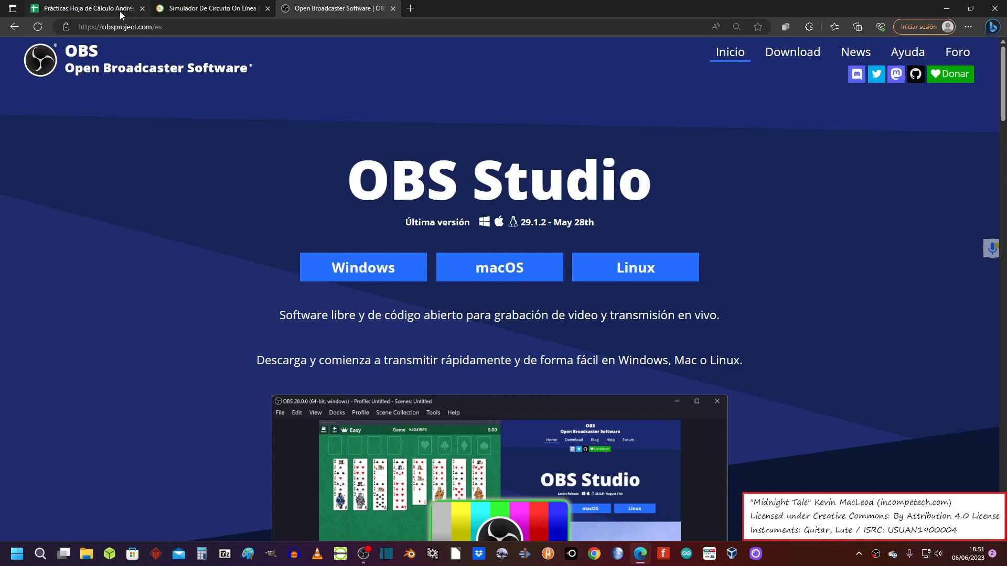
pyautogui.click(84, 8)
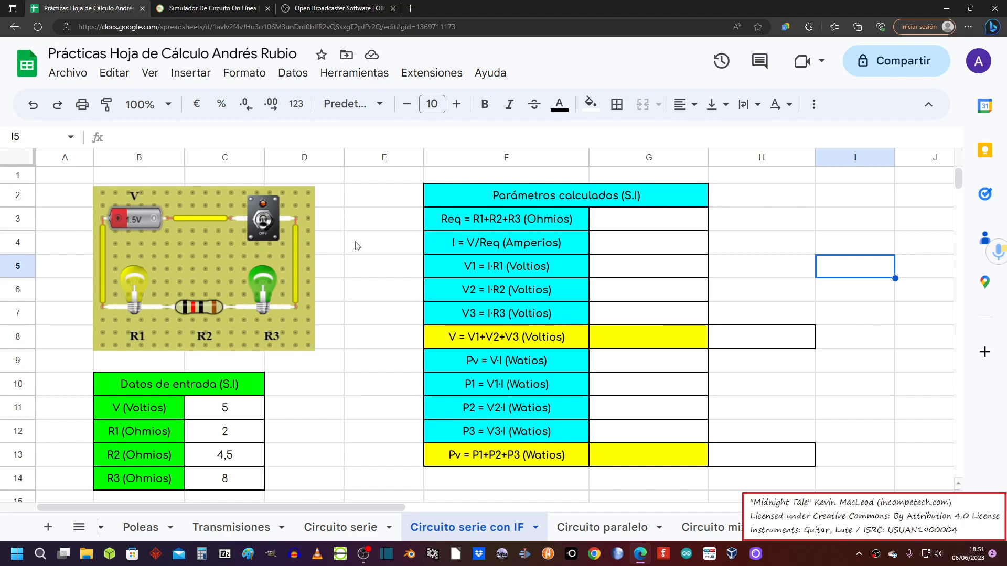
# Step: Switch to the DCACLab circuit simulator and examine the properties of the yellow lamp and the resistor
pyautogui.click(220, 9)
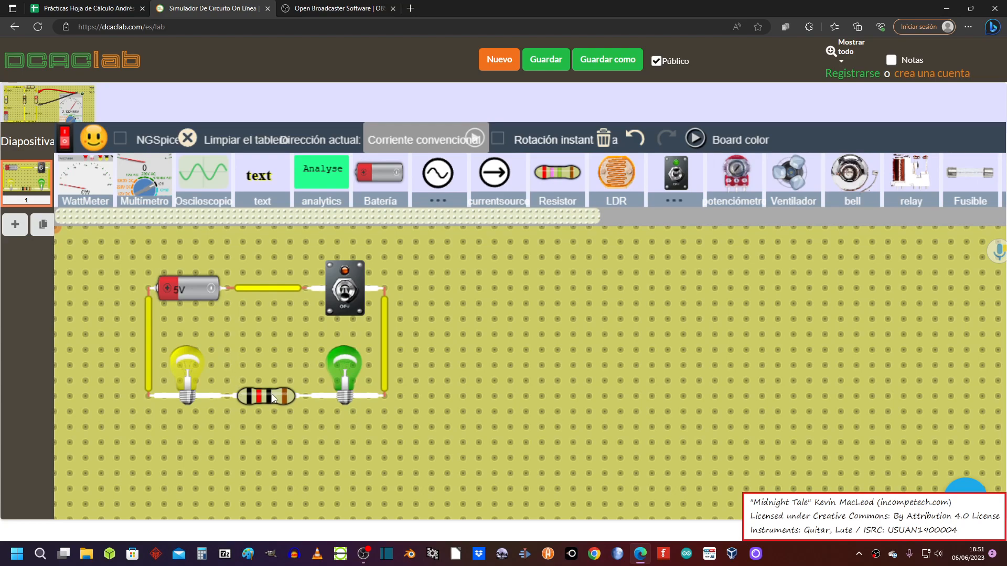
pyautogui.click(193, 369)
pyautogui.click(230, 345)
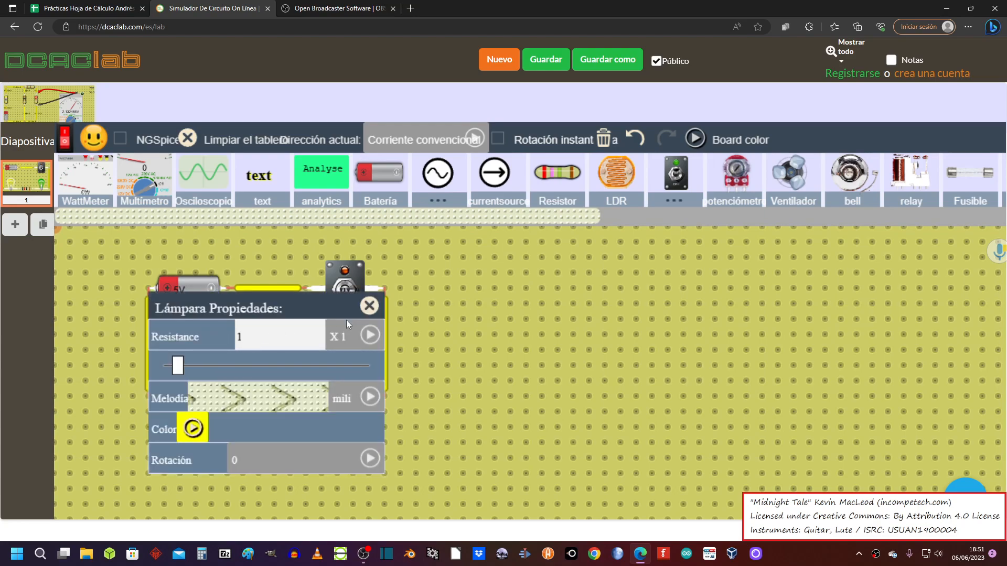
pyautogui.click(369, 306)
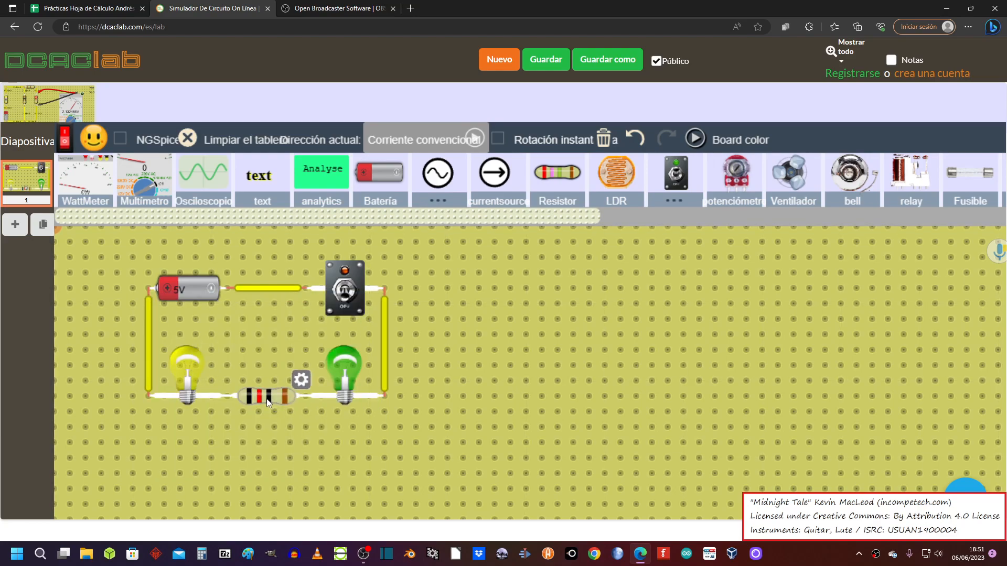
pyautogui.click(310, 385)
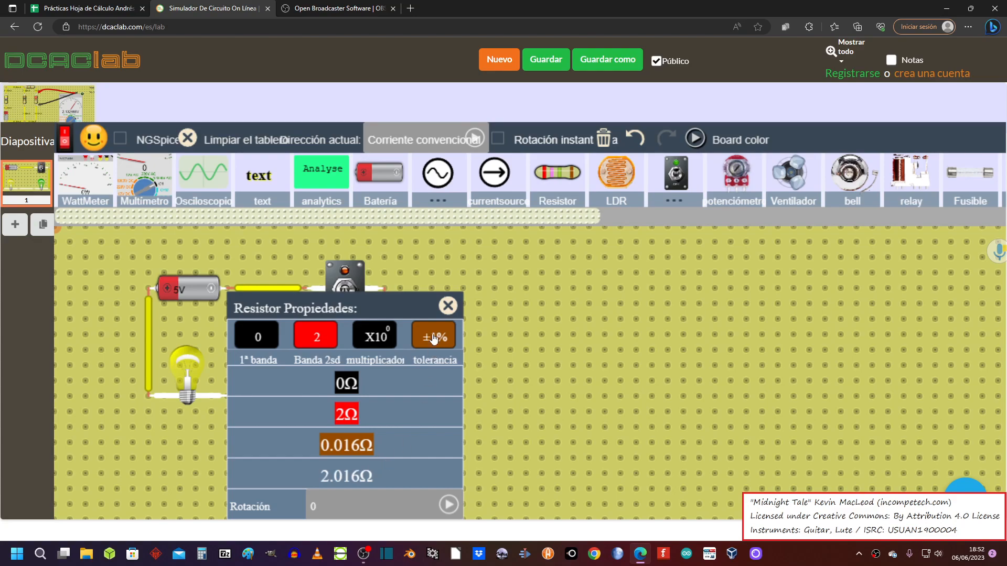
pyautogui.click(448, 306)
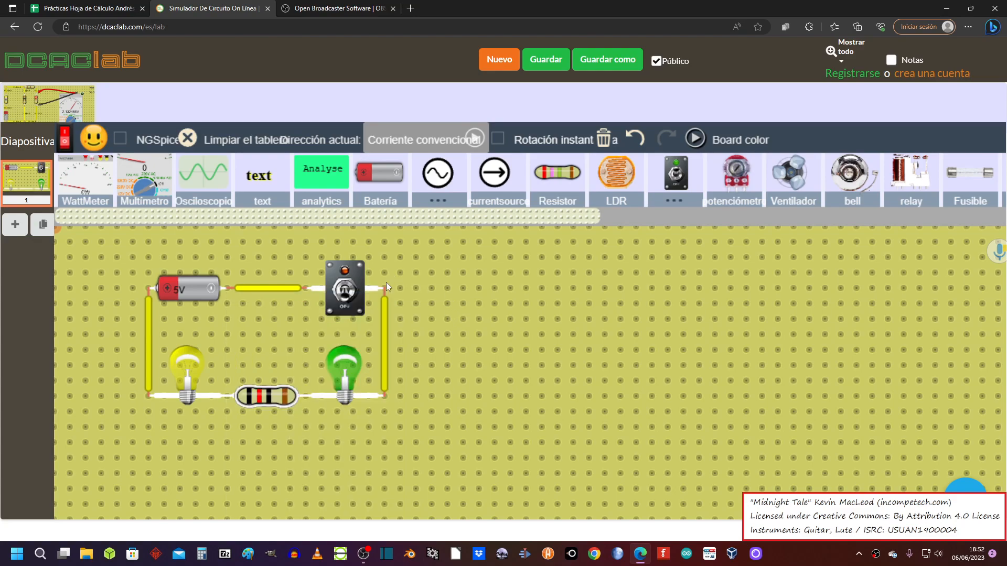
# Step: Run the circuit with its switch on, set the current direction to Flujo de electrones, and switch the circuit off again
pyautogui.click(343, 301)
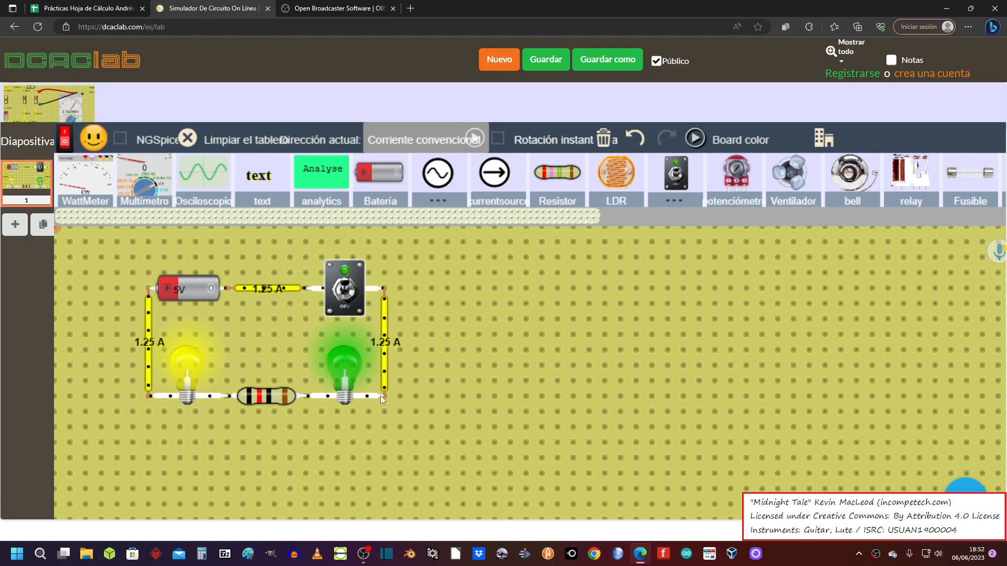
pyautogui.click(438, 142)
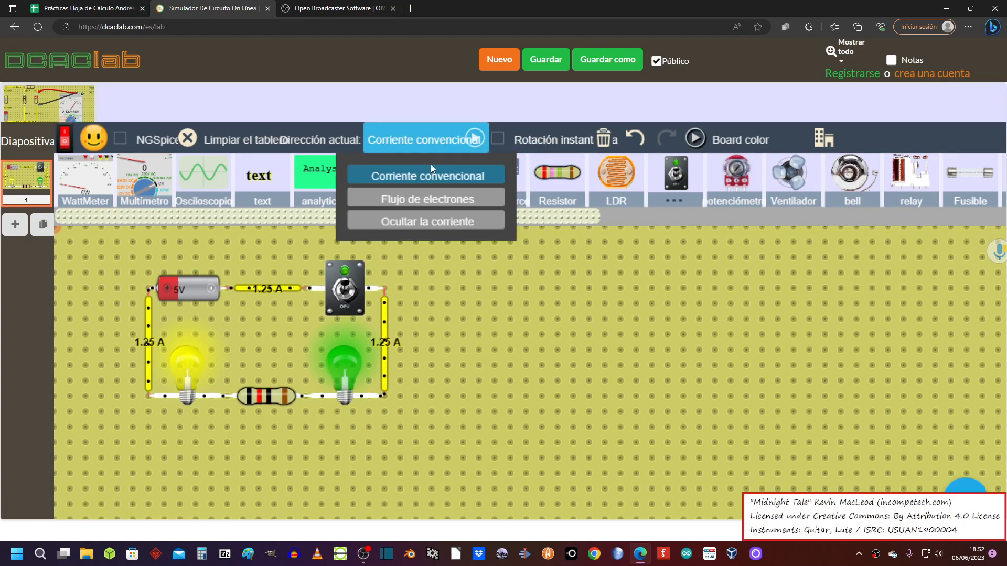
pyautogui.click(430, 198)
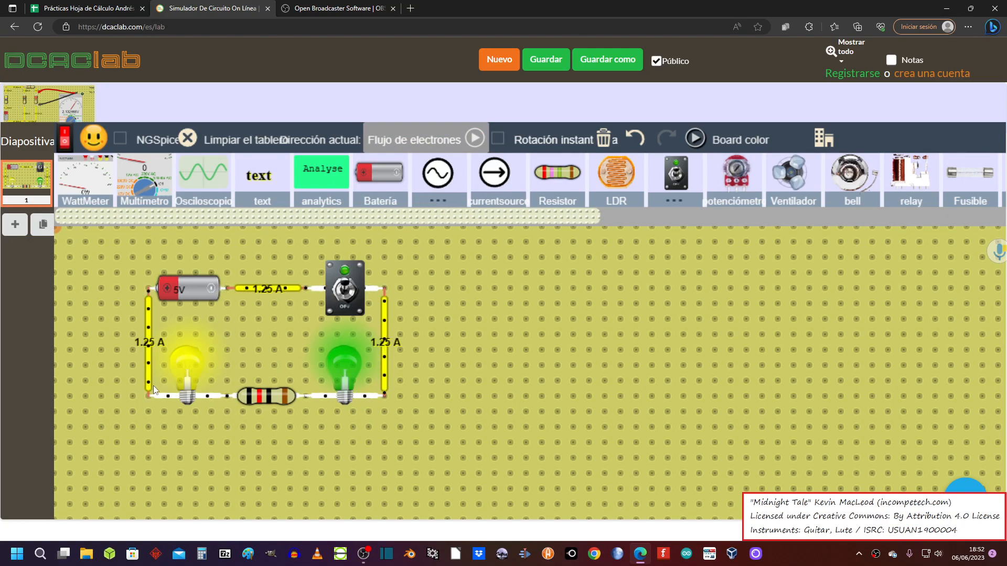
pyautogui.click(344, 290)
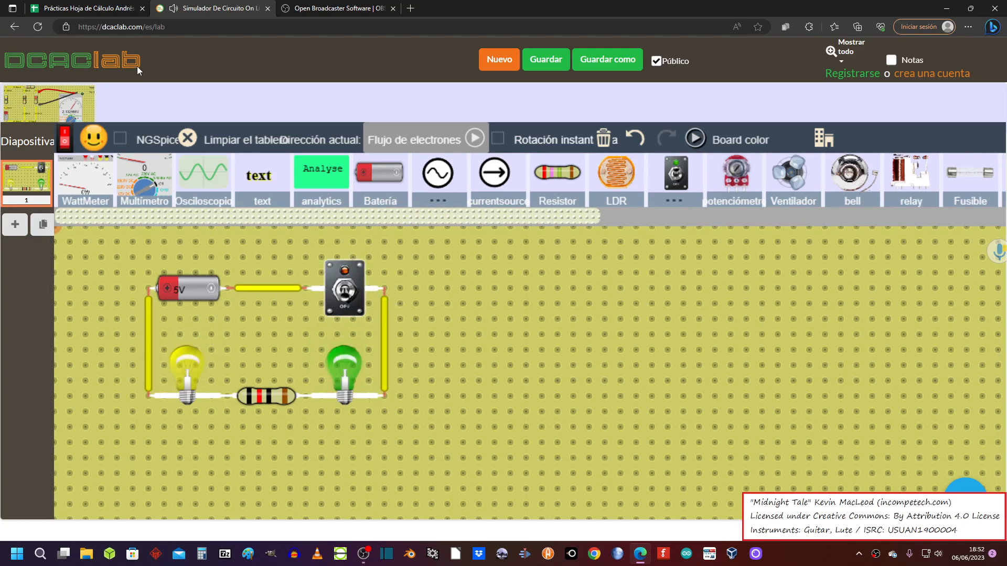
pyautogui.click(84, 8)
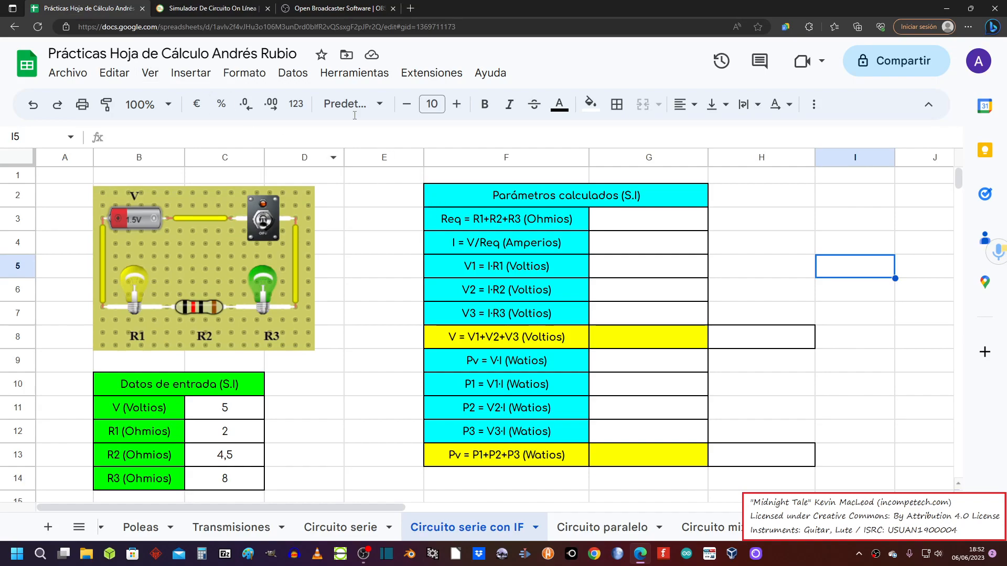
pyautogui.click(358, 417)
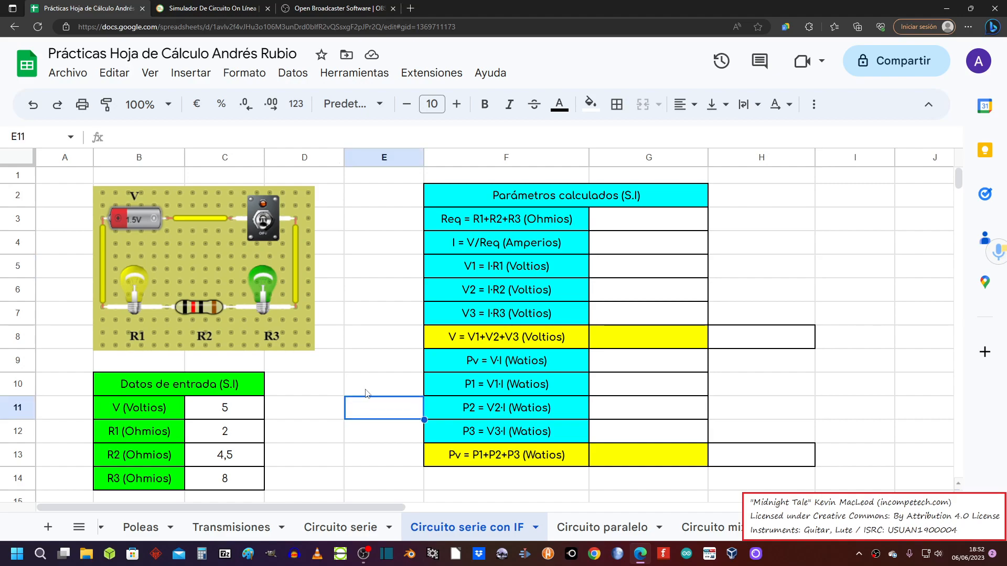
pyautogui.click(367, 390)
pyautogui.click(376, 370)
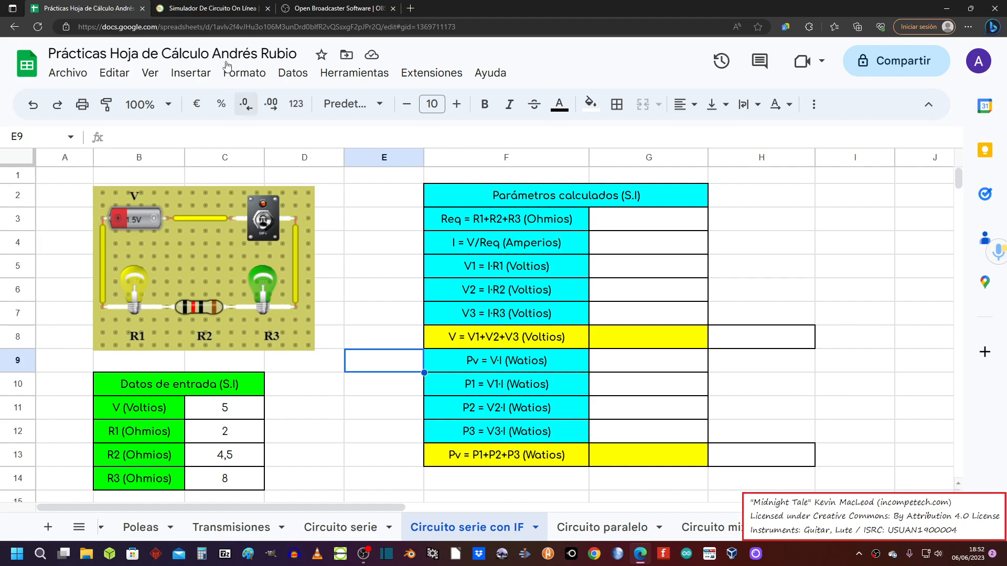
pyautogui.click(211, 8)
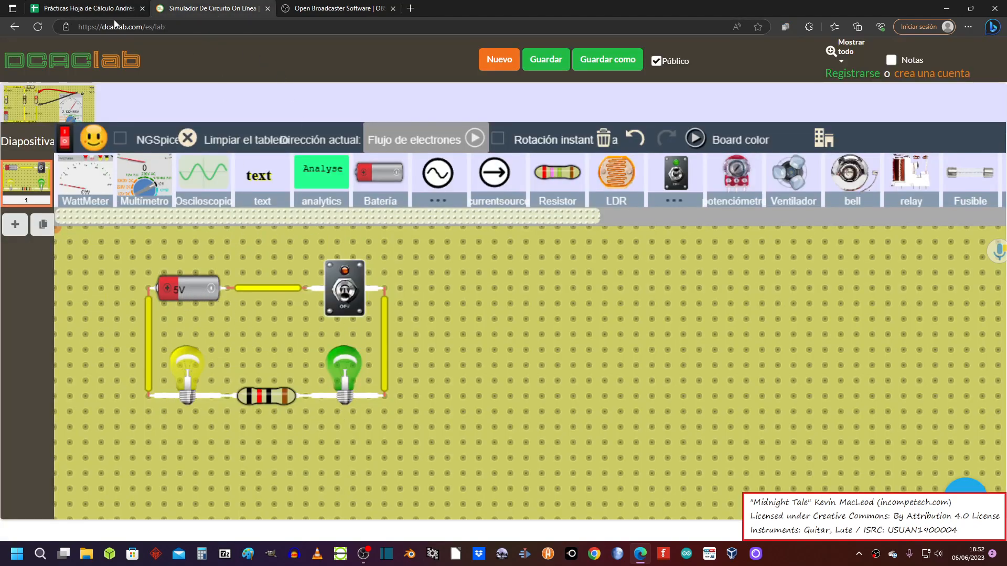
# Step: Return to the Google Sheets spreadsheet and clear the input values for V, R1, R2 and R3 in C11:C14
pyautogui.click(87, 8)
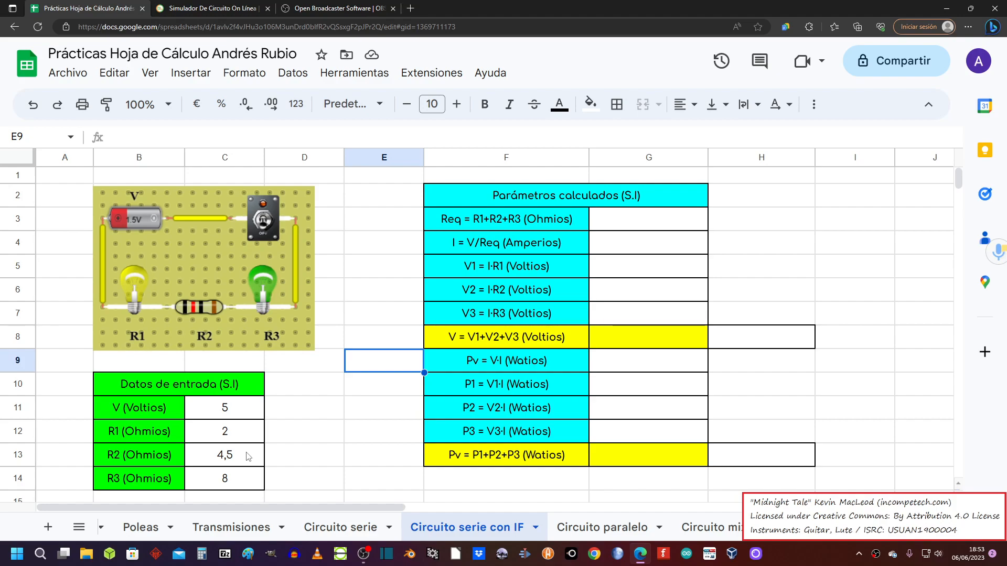
pyautogui.moveTo(249, 419); pyautogui.dragTo(249, 479)
pyautogui.press('Delete')
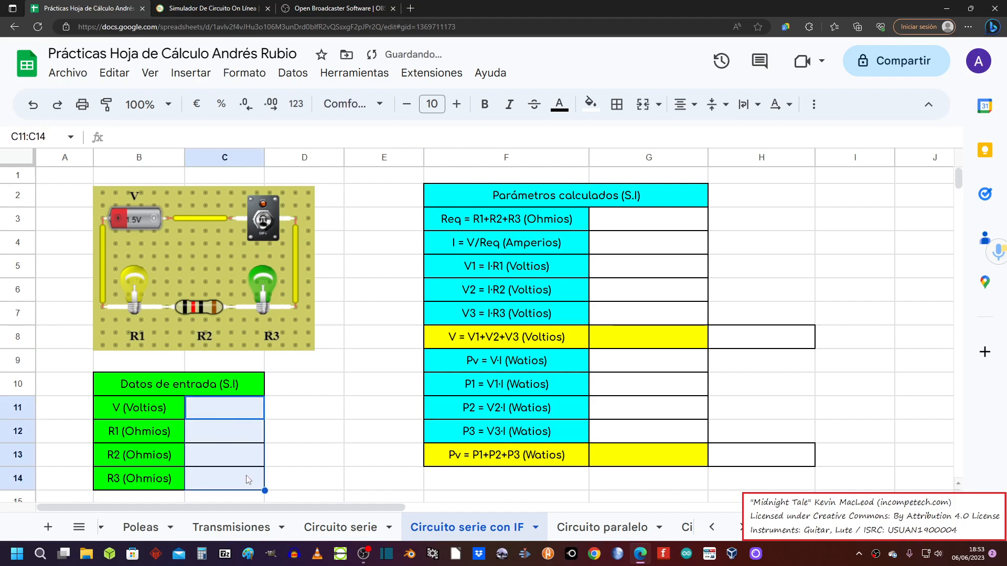
pyautogui.click(349, 443)
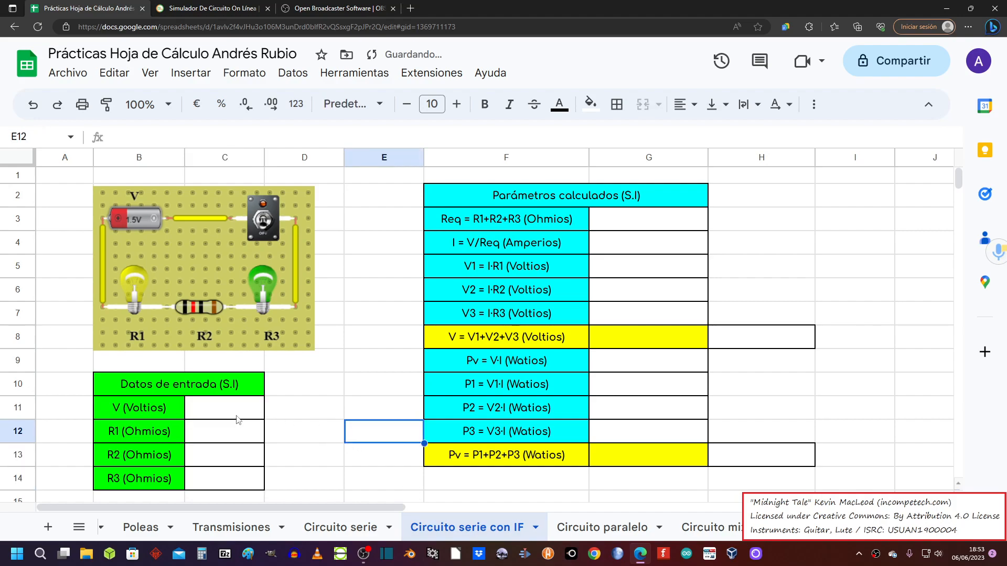
pyautogui.click(364, 456)
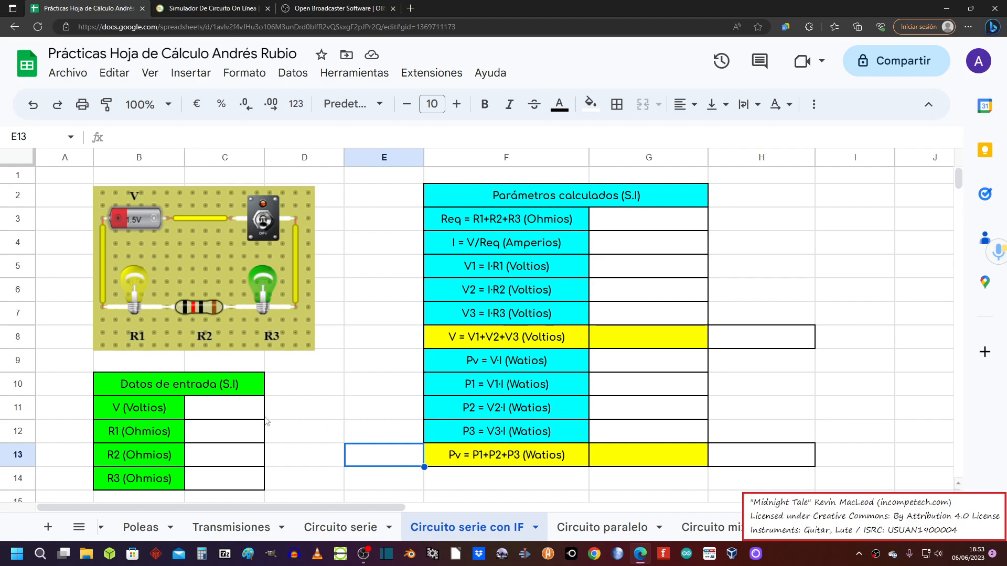
# Step: Fill in the input data table from C11 down with V 5, R1 1, R2 2 and R3 8
pyautogui.click(234, 415)
pyautogui.write('5')
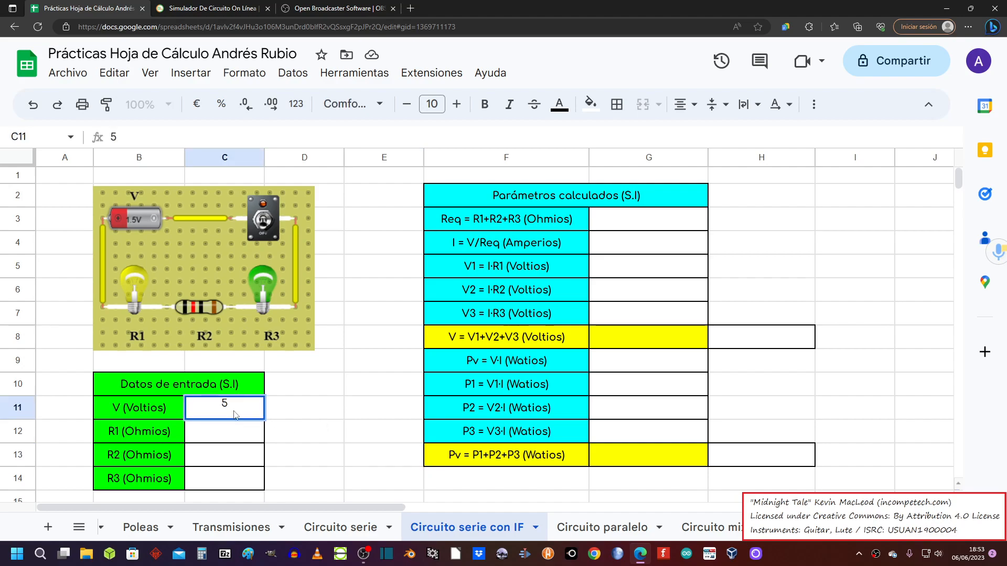
pyautogui.press('Return')
pyautogui.write('1')
pyautogui.press('Return')
pyautogui.write('2')
pyautogui.press('Return')
pyautogui.write('8')
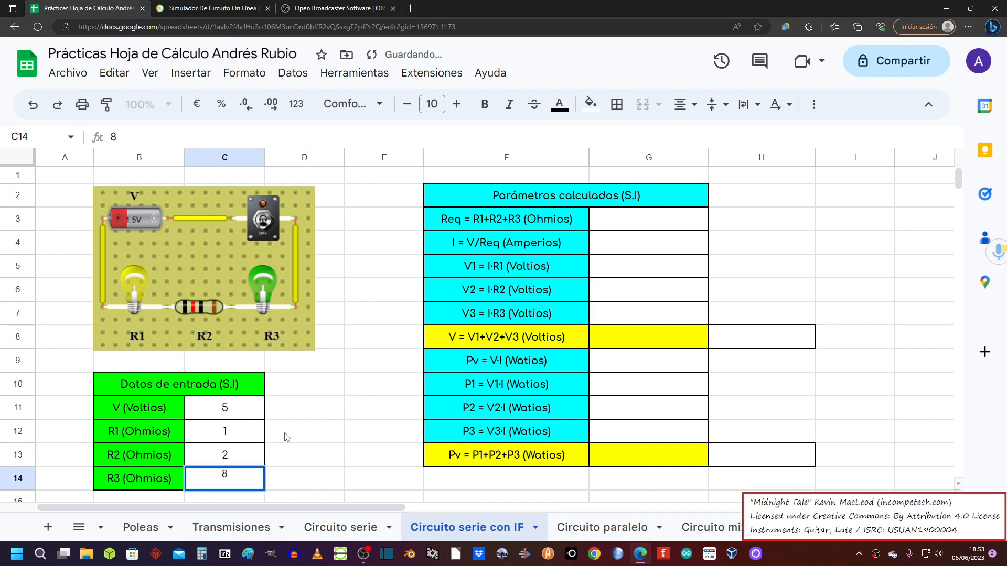
pyautogui.click(334, 439)
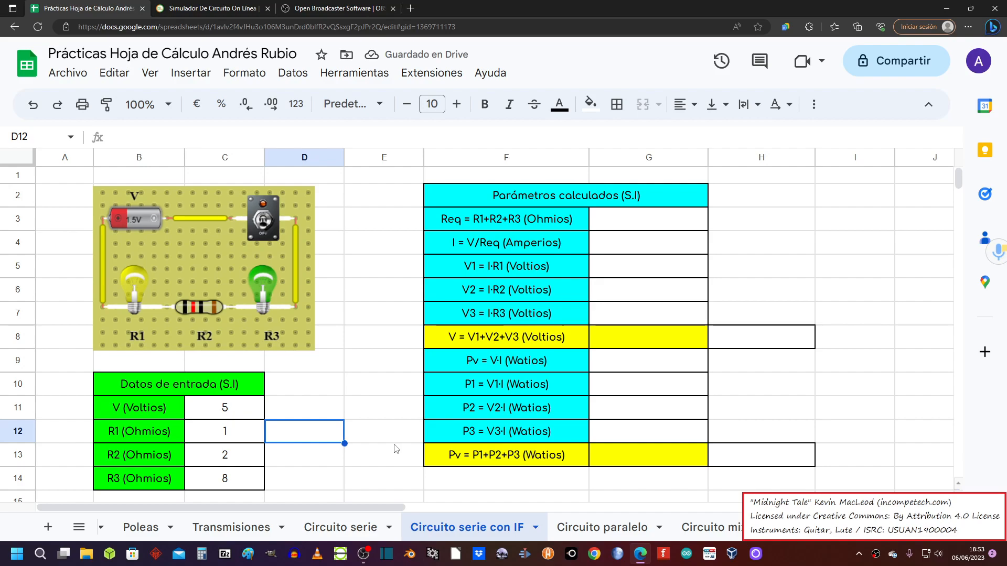
pyautogui.press('Right')
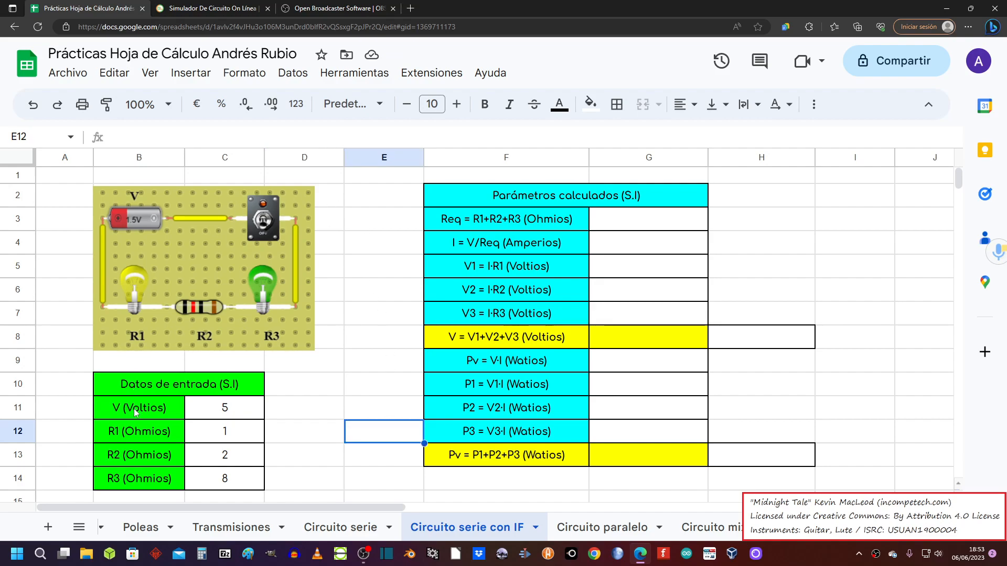
pyautogui.click(885, 461)
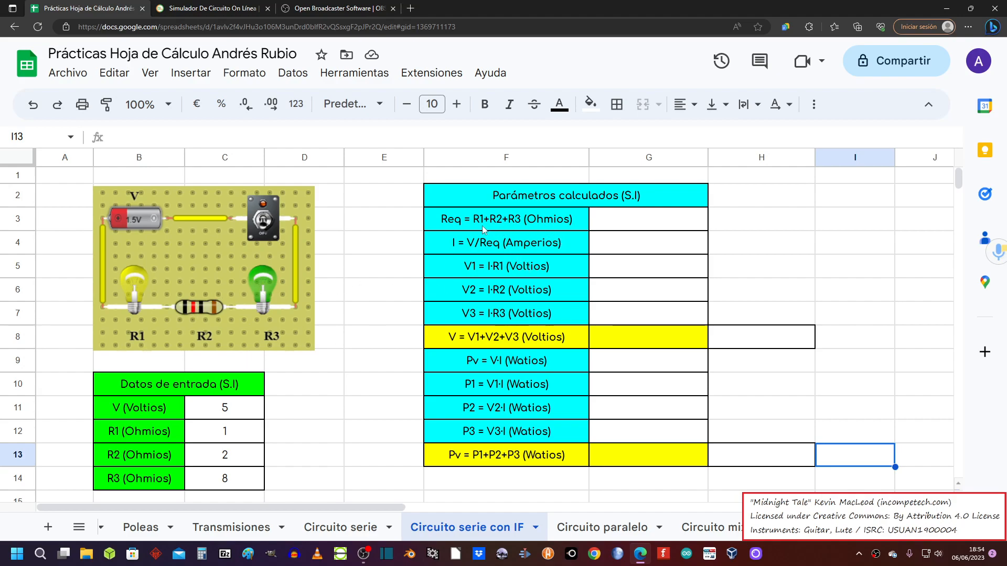
# Step: Calculate Req in G3 by inserting the SUM function over the resistances in C12:C14
pyautogui.click(614, 225)
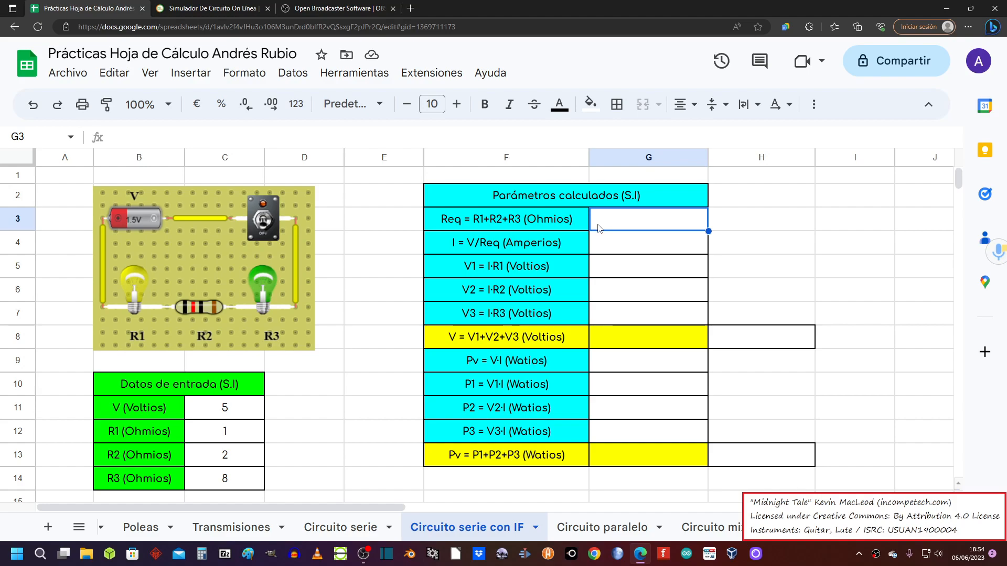
pyautogui.click(198, 77)
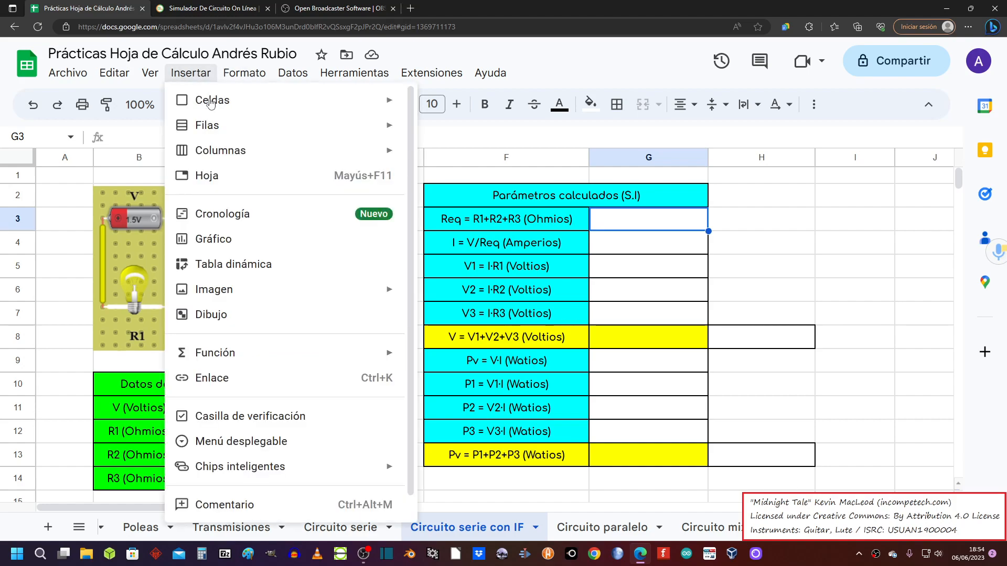
pyautogui.moveTo(320, 353)
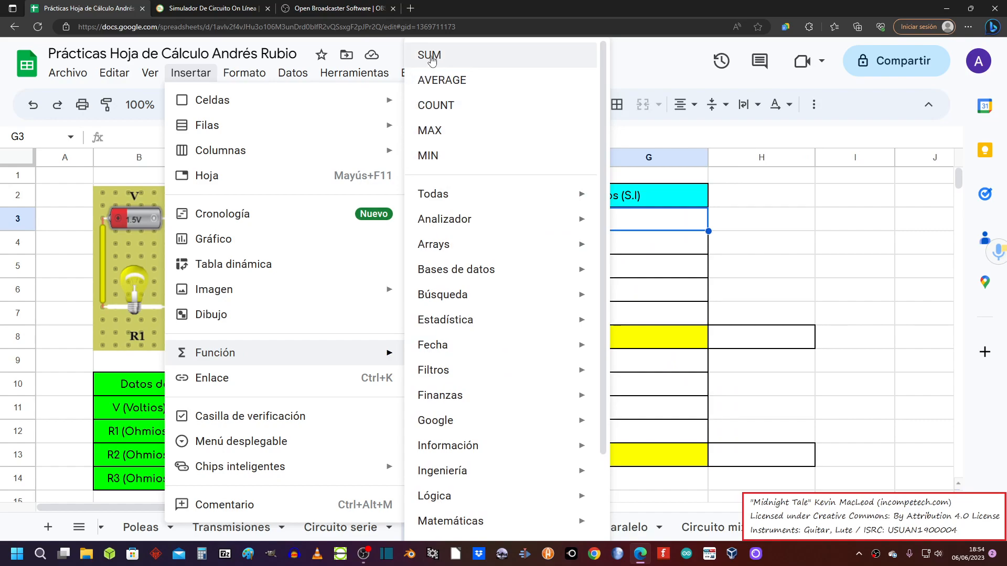
pyautogui.click(431, 60)
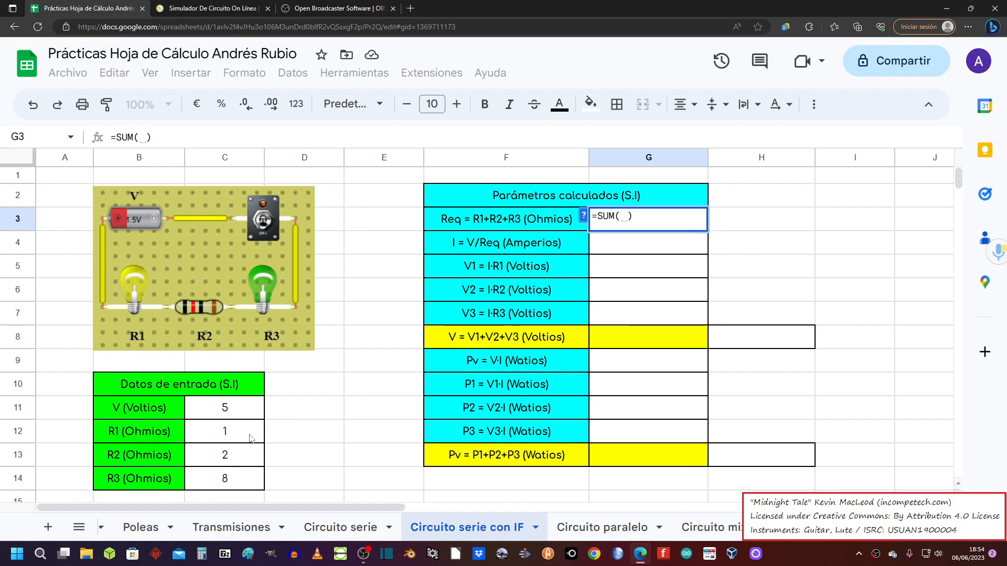
pyautogui.moveTo(231, 433); pyautogui.dragTo(235, 476)
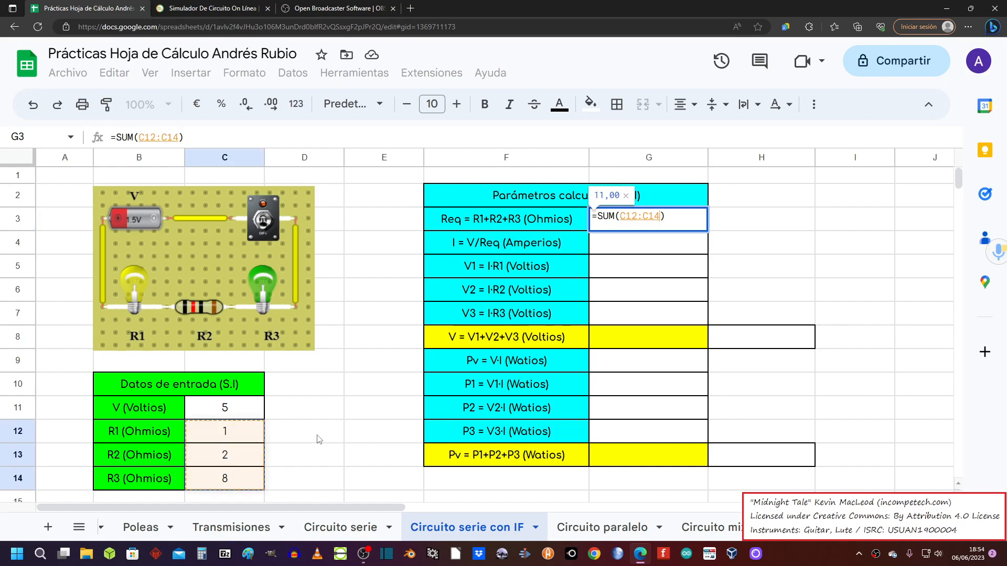
pyautogui.press('Return')
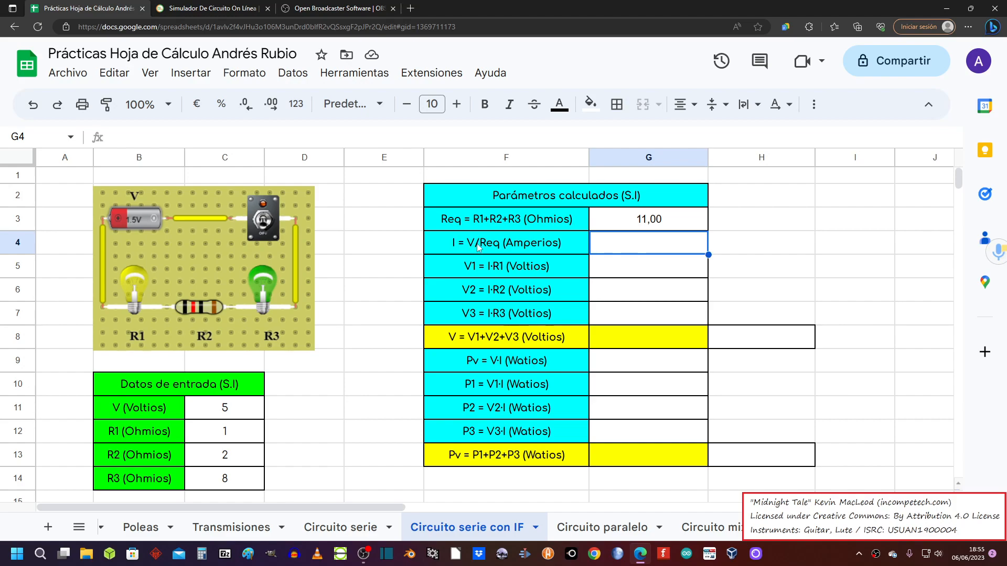
# Step: Calculate the current I in G4 with the formula =C11/G3
pyautogui.write('=')
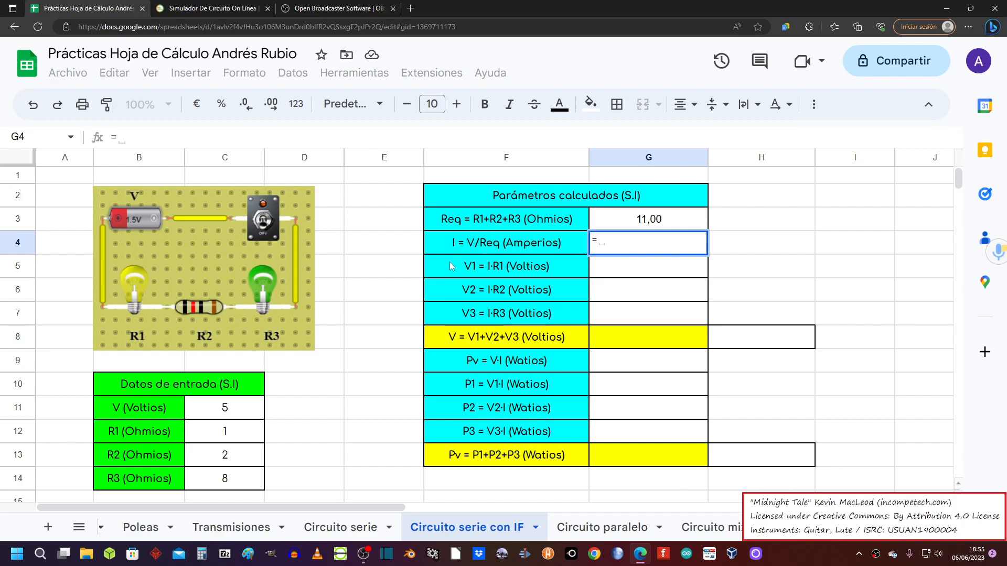
pyautogui.click(227, 410)
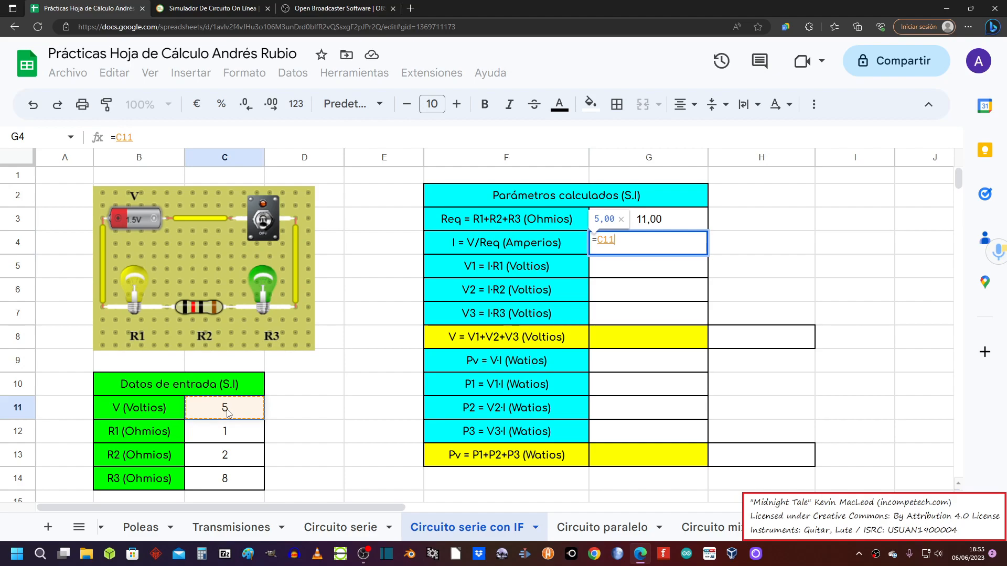
pyautogui.write('/')
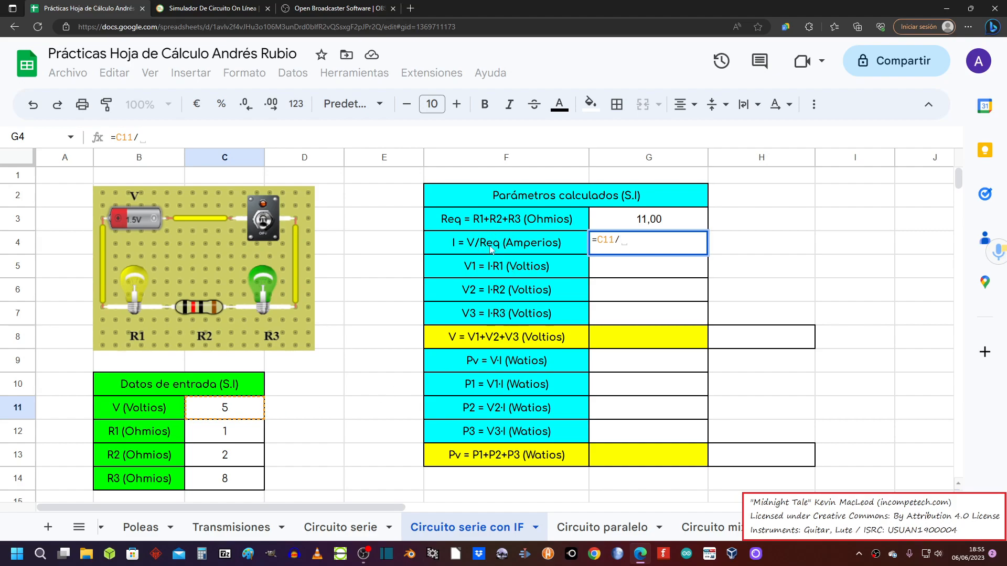
pyautogui.click(637, 224)
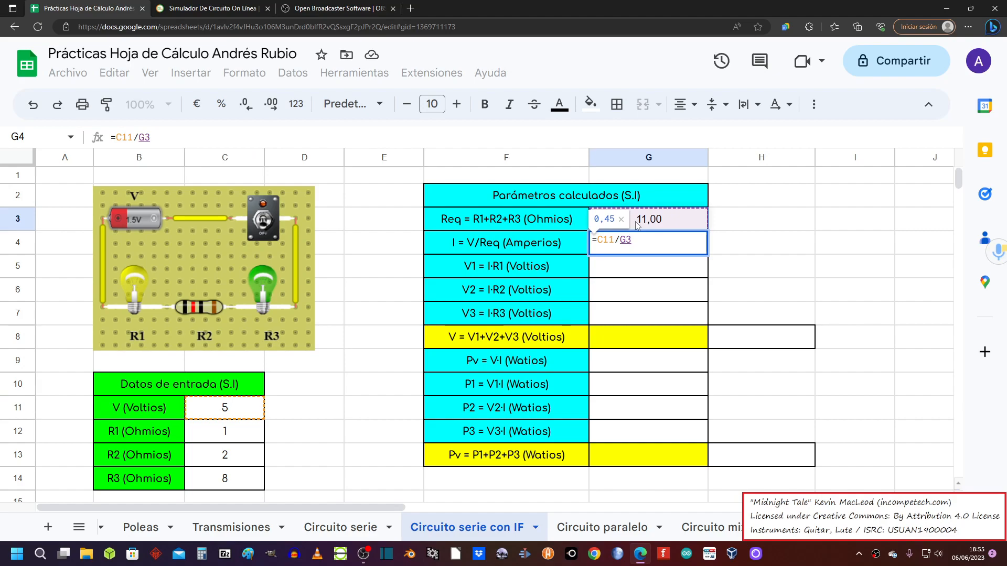
pyautogui.press('Return')
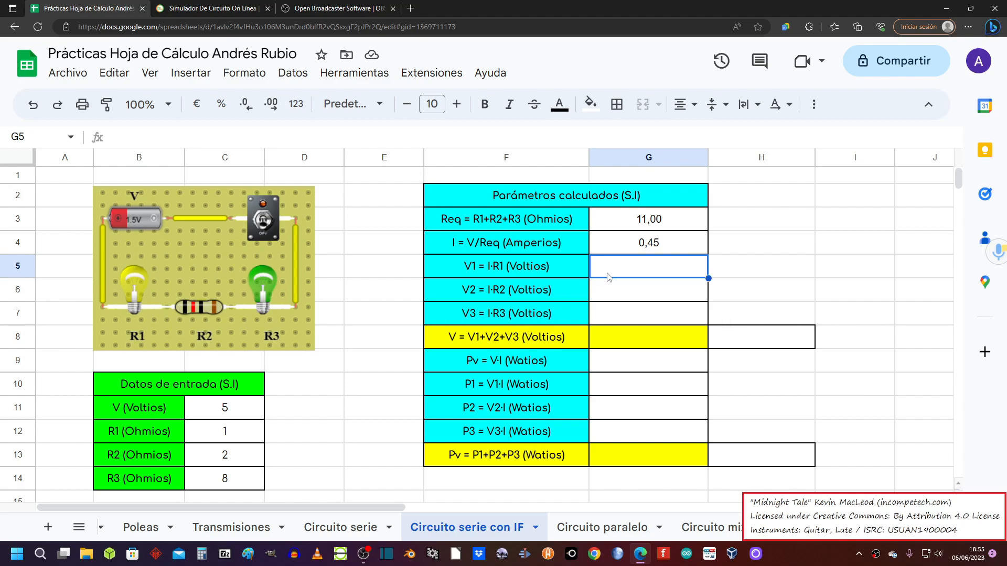
# Step: Calculate the voltage V1 in G5 with the formula =G4*C12
pyautogui.write('=')
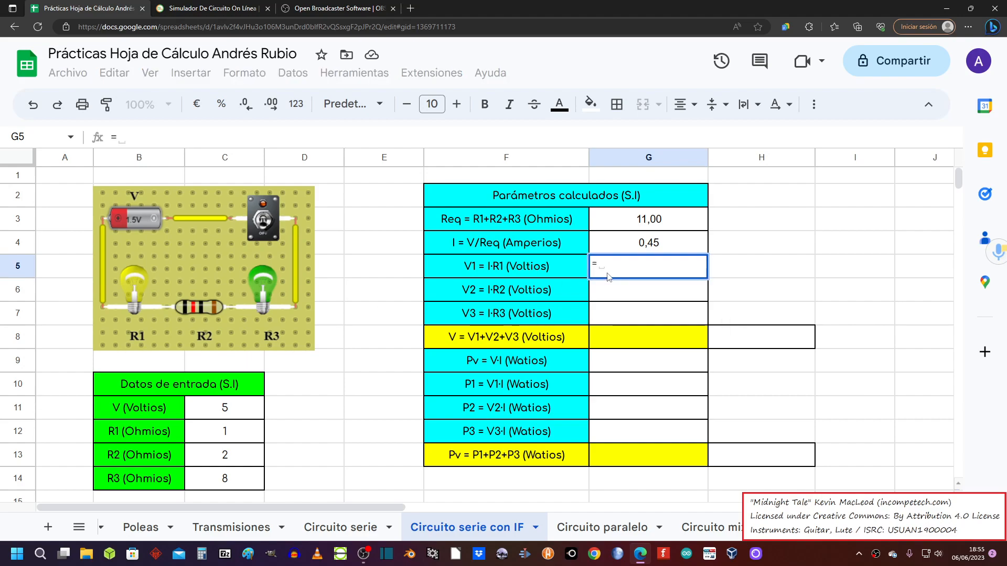
pyautogui.click(641, 247)
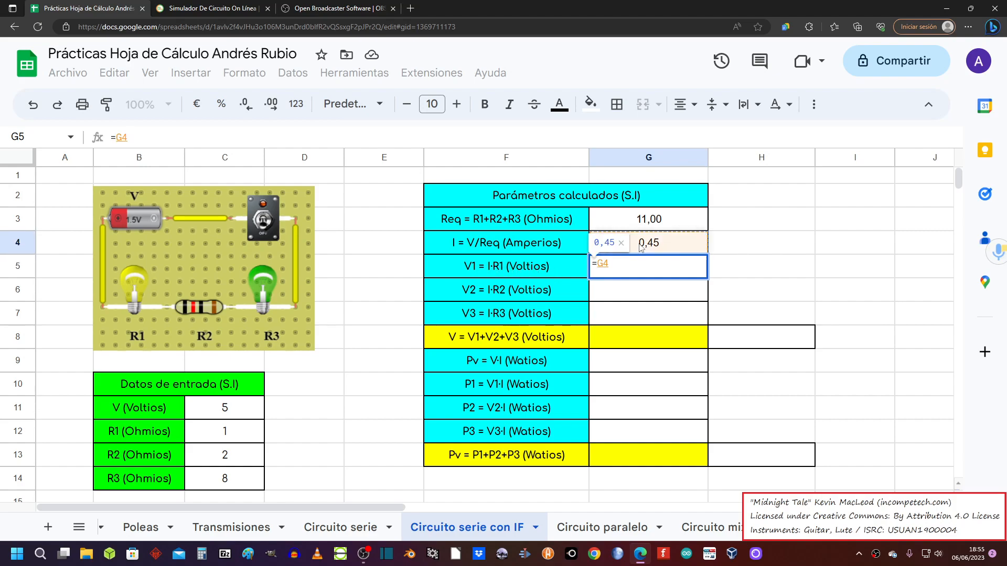
pyautogui.write('*')
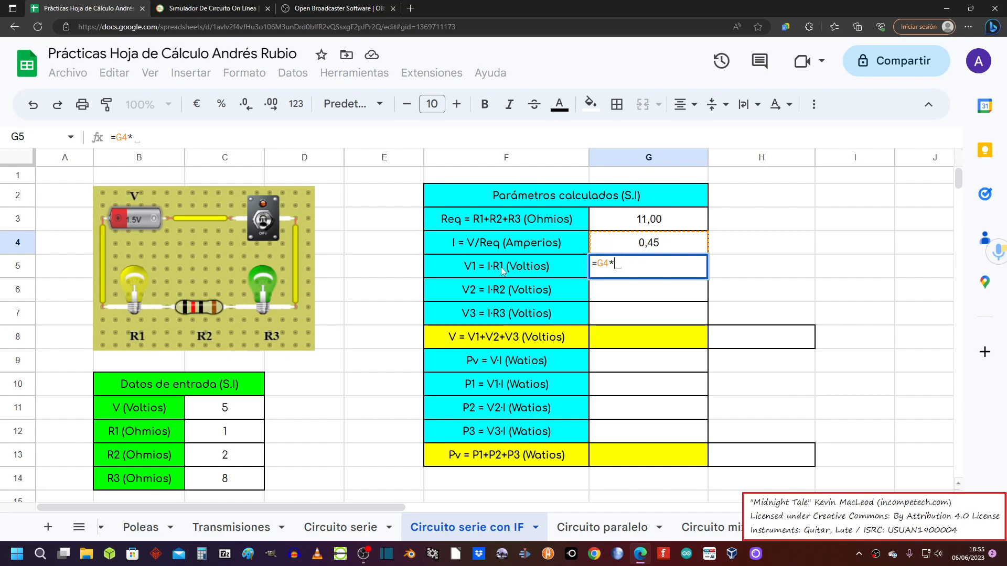
pyautogui.click(227, 432)
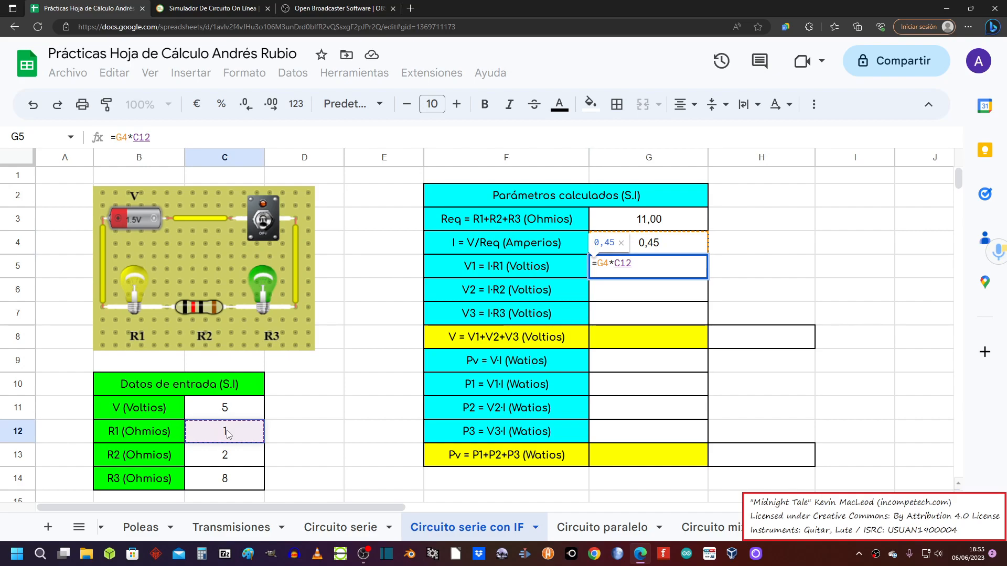
pyautogui.press('Return')
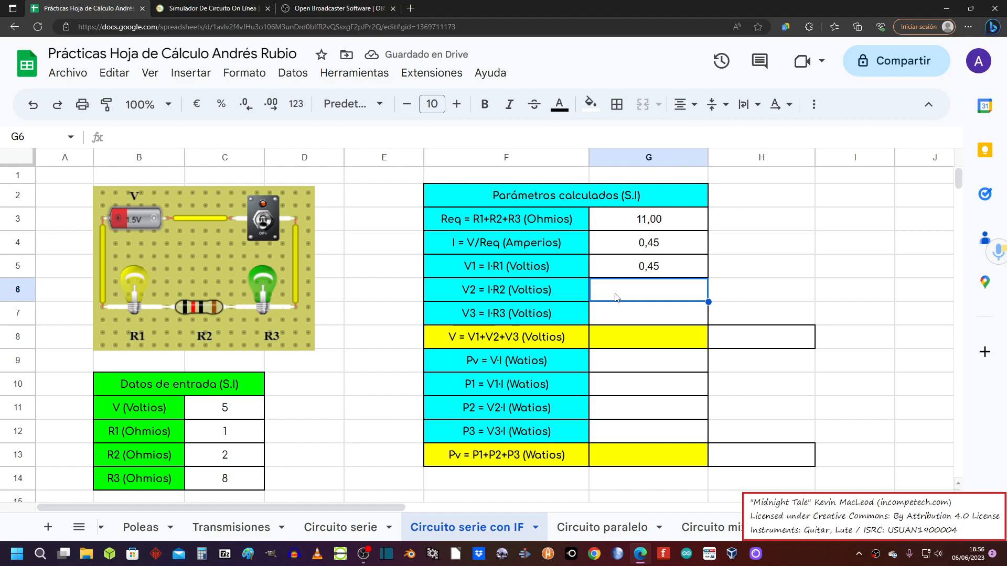
# Step: Calculate the voltage V2 in G6 with the formula =G4*C13
pyautogui.write('=')
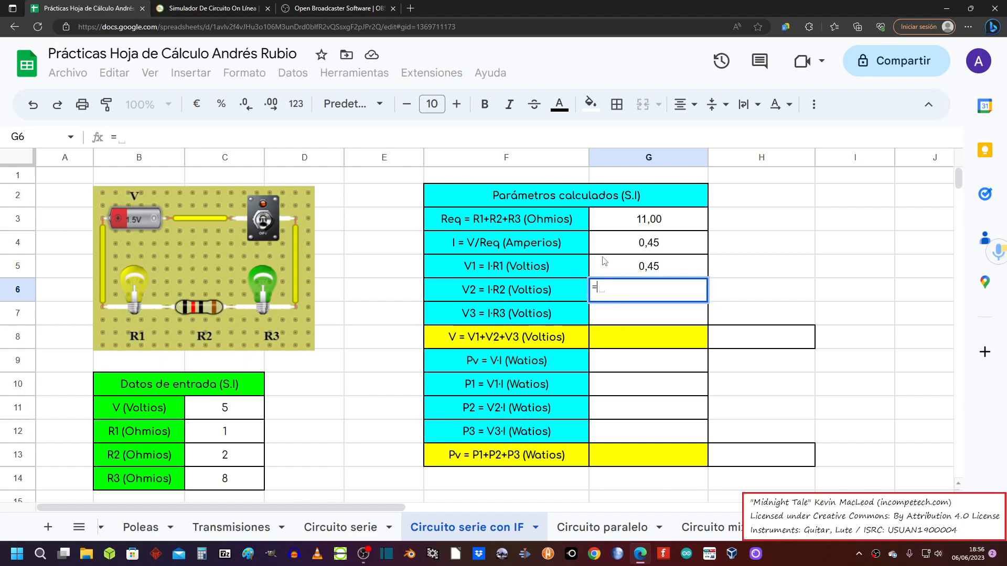
pyautogui.click(622, 248)
pyautogui.write('*')
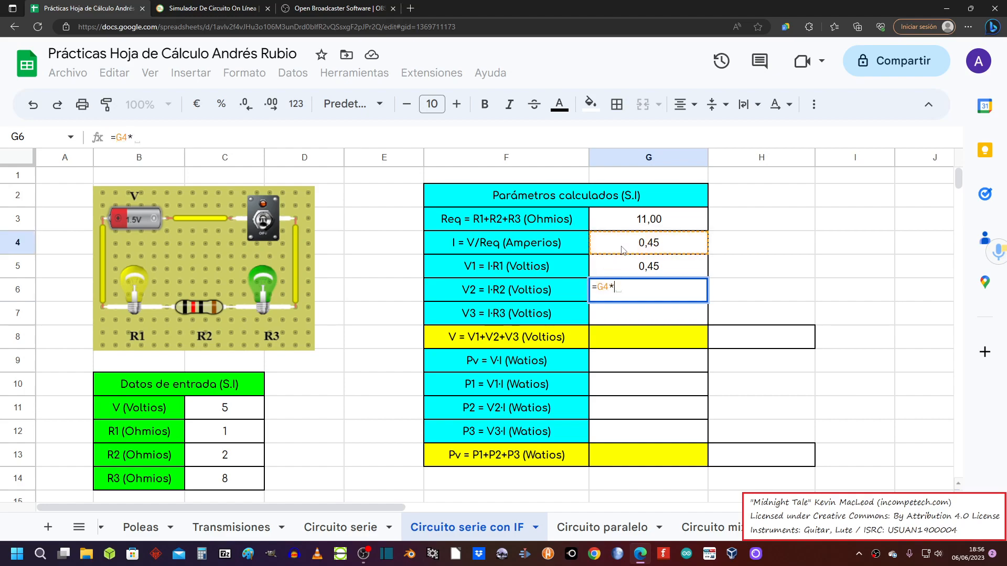
pyautogui.click(253, 456)
pyautogui.press('Return')
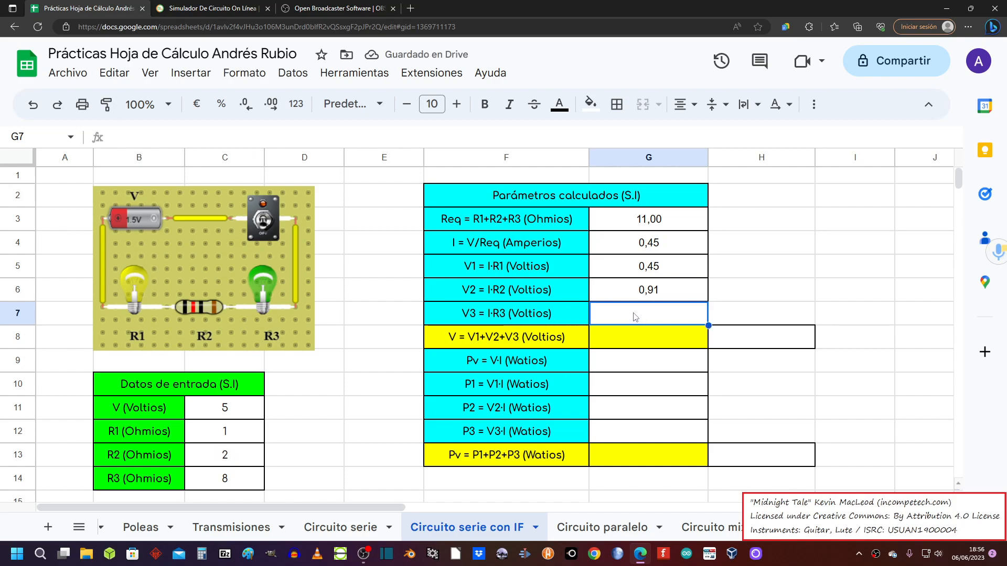
# Step: Calculate the voltage V3 in G7 with the formula =G4*C14
pyautogui.write('=')
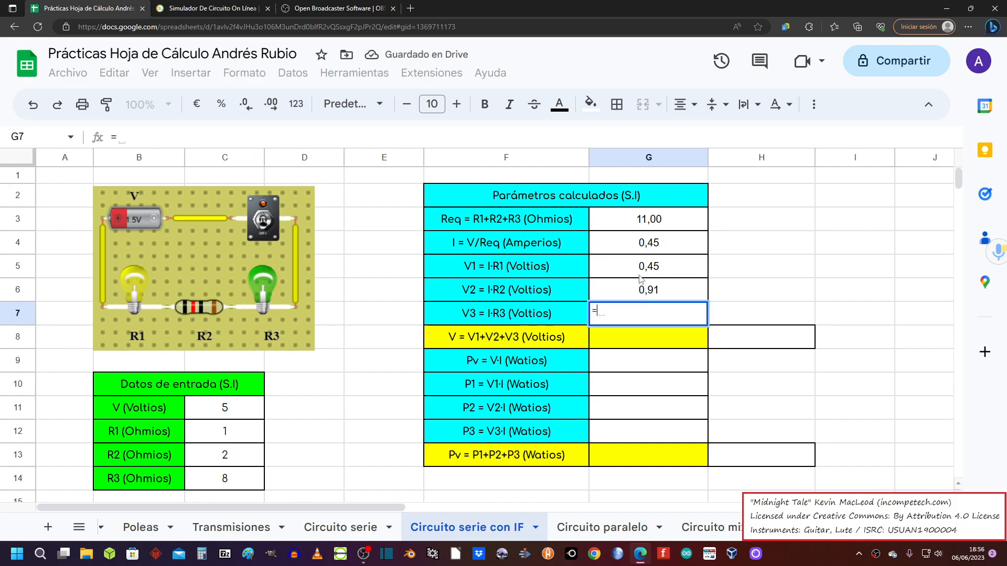
pyautogui.click(623, 246)
pyautogui.write('*')
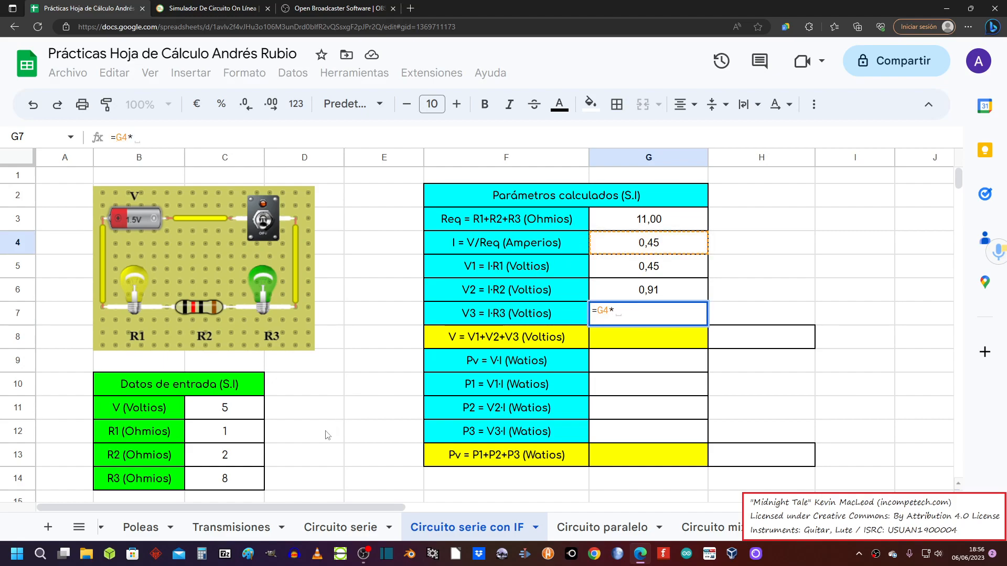
pyautogui.click(227, 483)
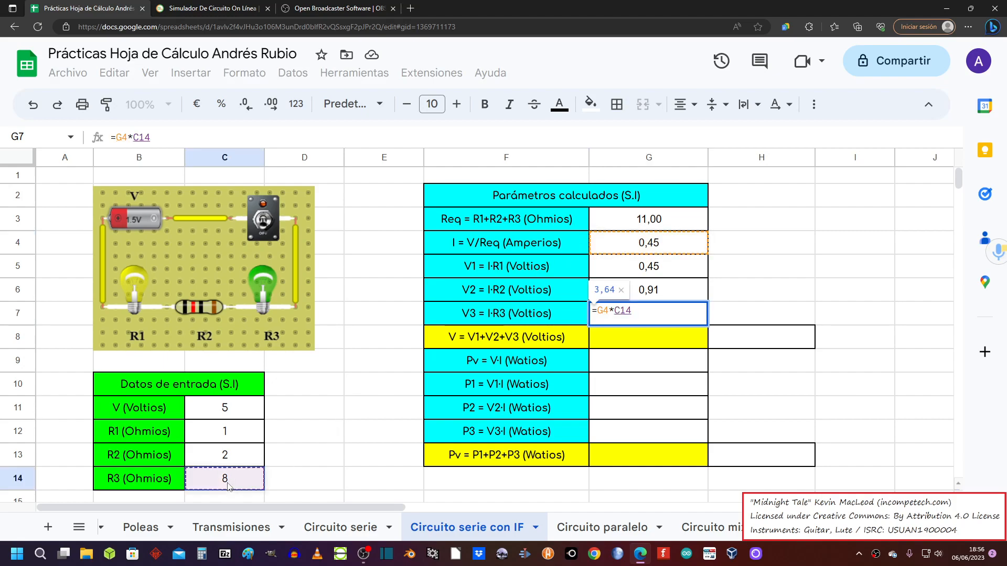
pyautogui.press('Return')
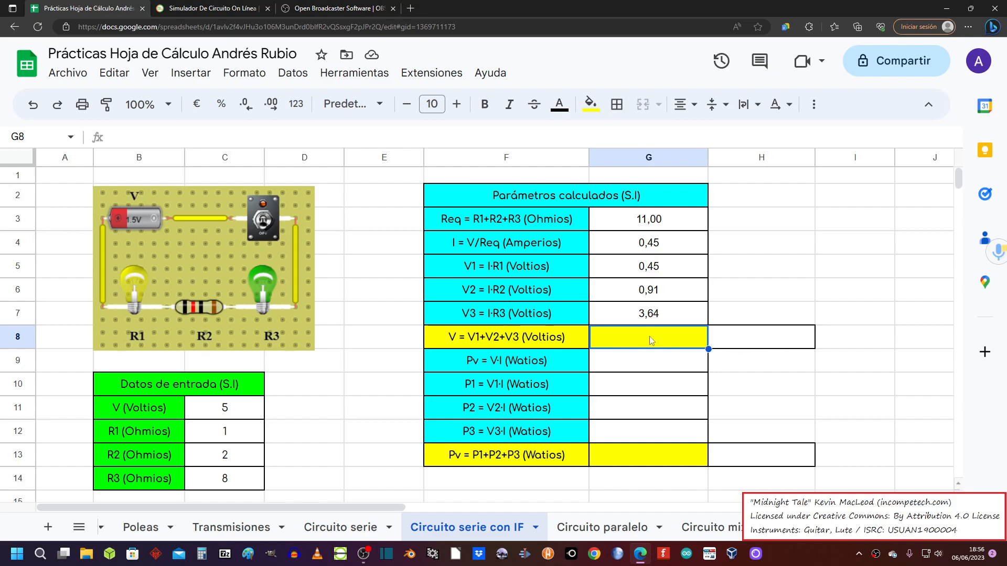
# Step: Insert the logical IF function in H8, beside the total voltage row
pyautogui.click(735, 345)
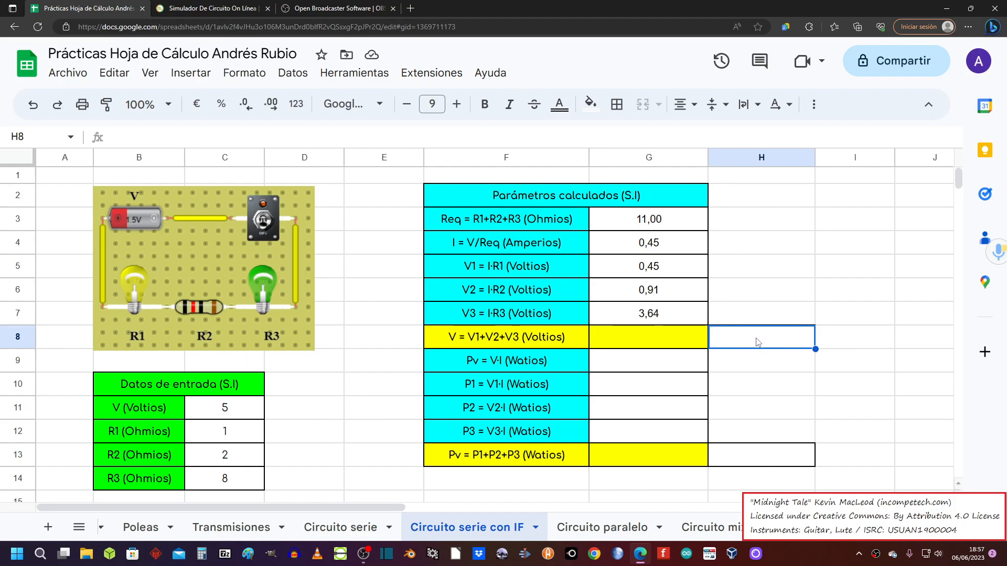
pyautogui.click(183, 77)
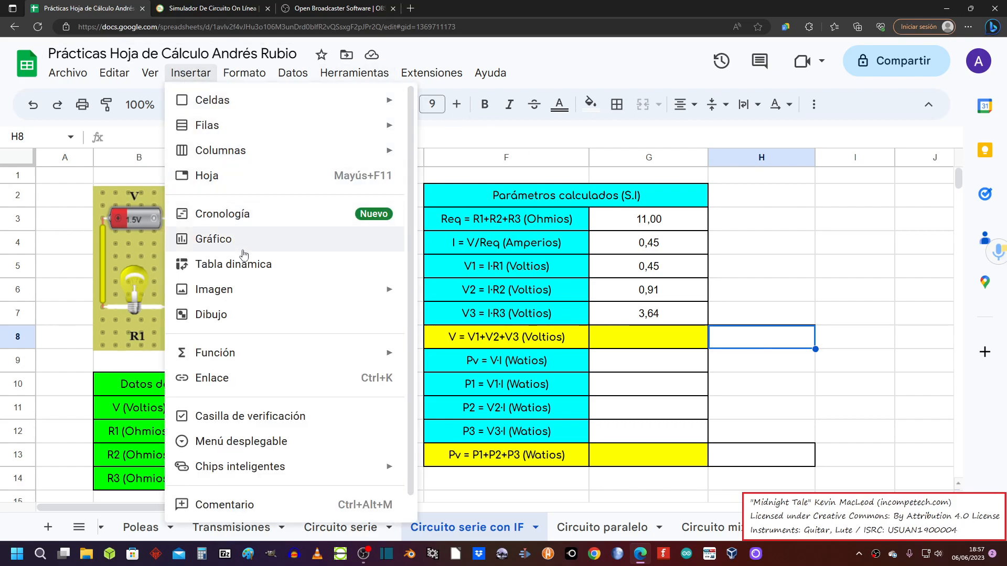
pyautogui.moveTo(247, 354)
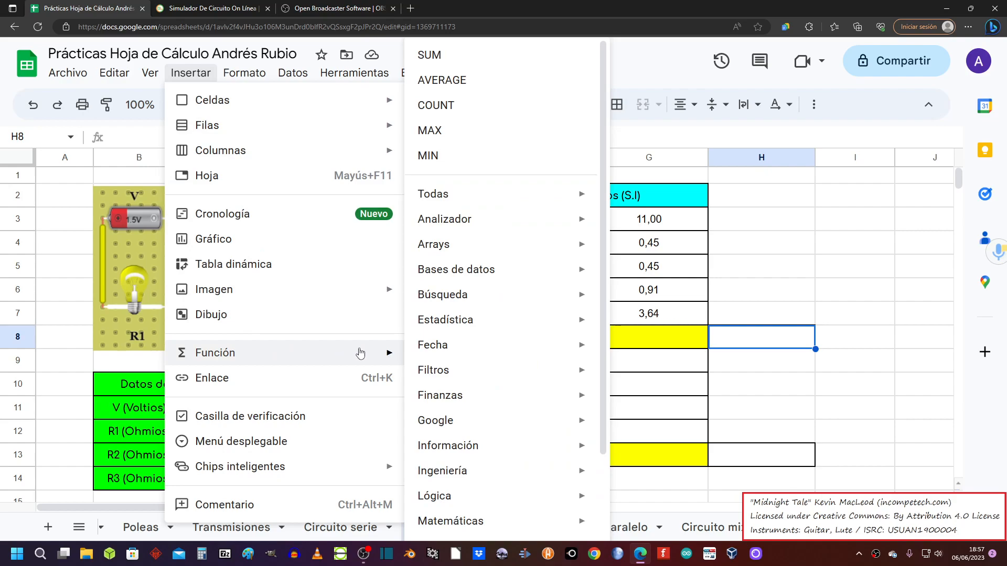
pyautogui.moveTo(449, 355)
pyautogui.scroll(-2, 451, 360)
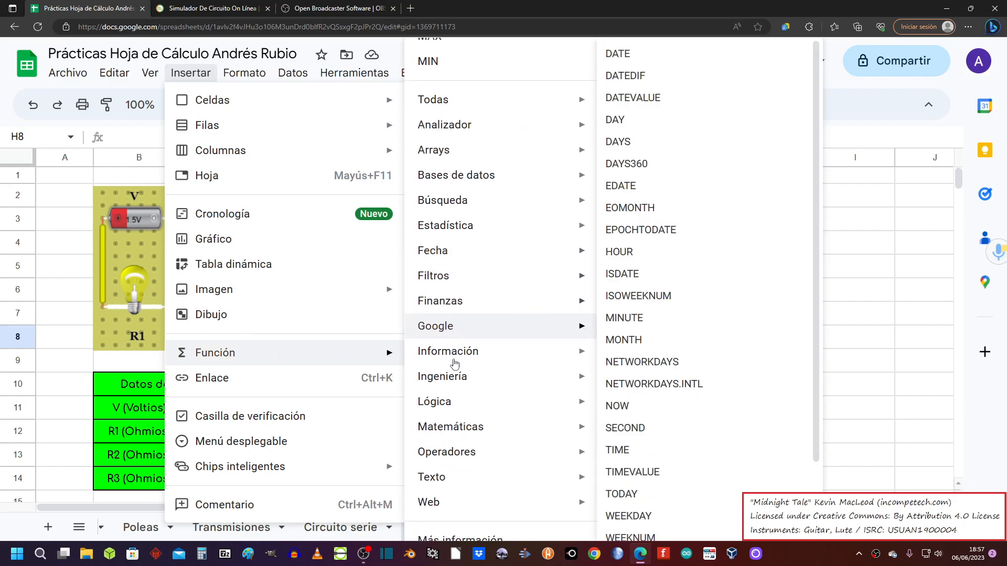
pyautogui.moveTo(461, 392)
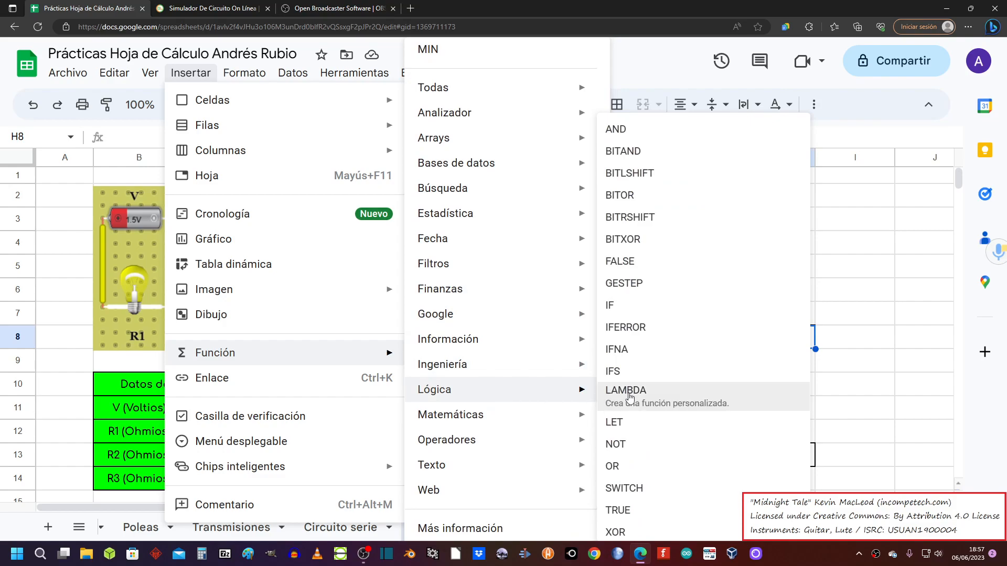
pyautogui.click(624, 310)
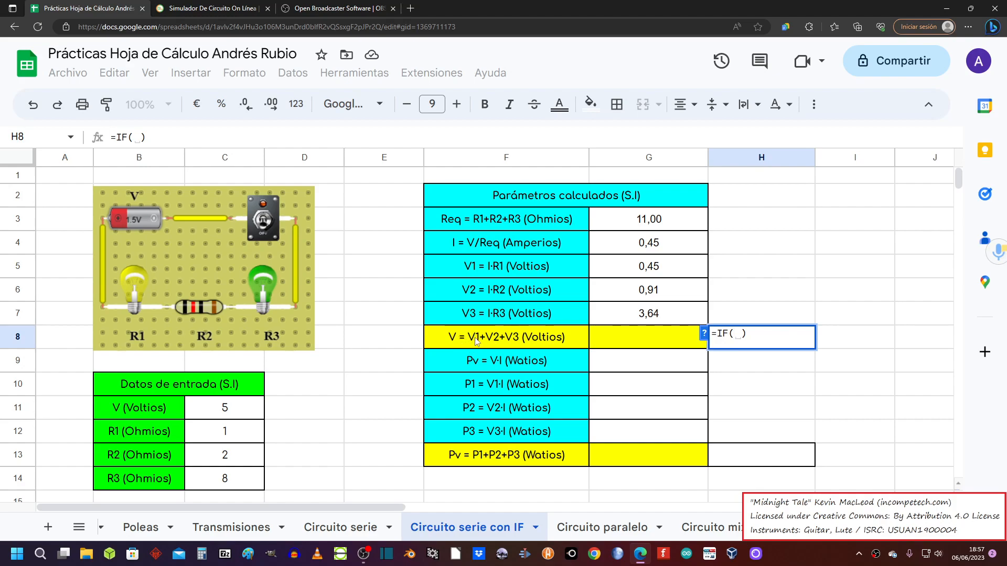
# Step: Set the condition of the IF function in H8 to C11=G8
pyautogui.click(220, 409)
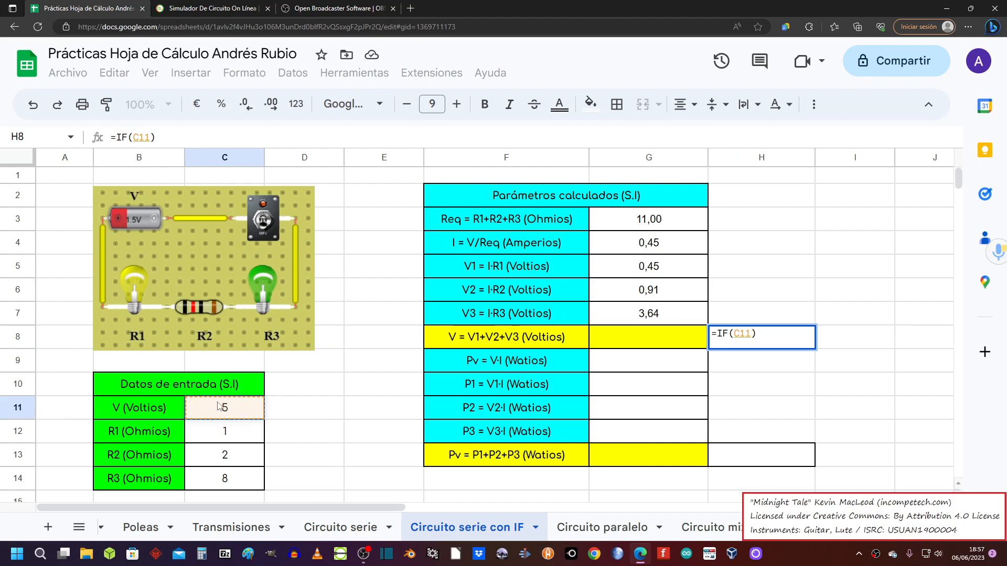
pyautogui.write('=')
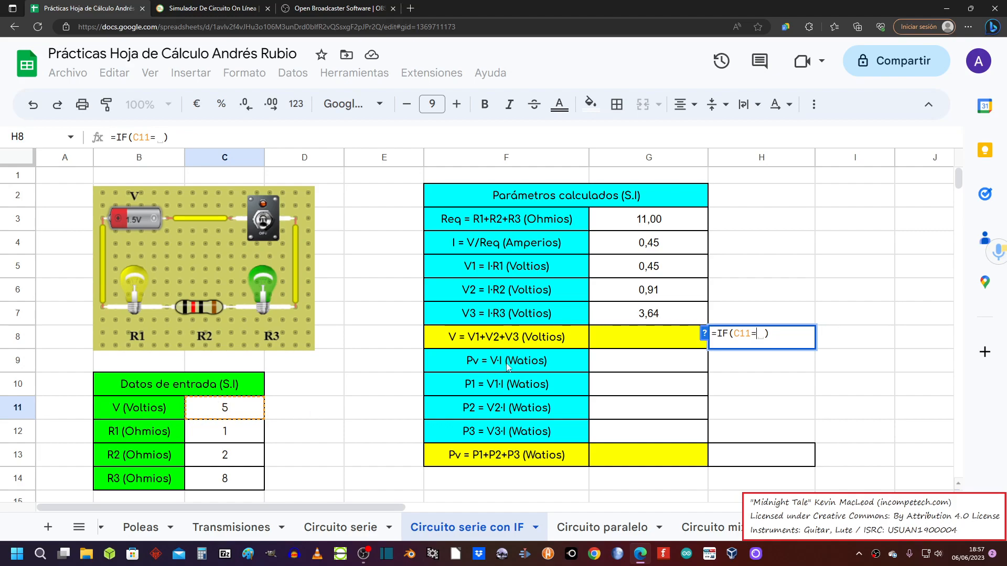
pyautogui.click(650, 343)
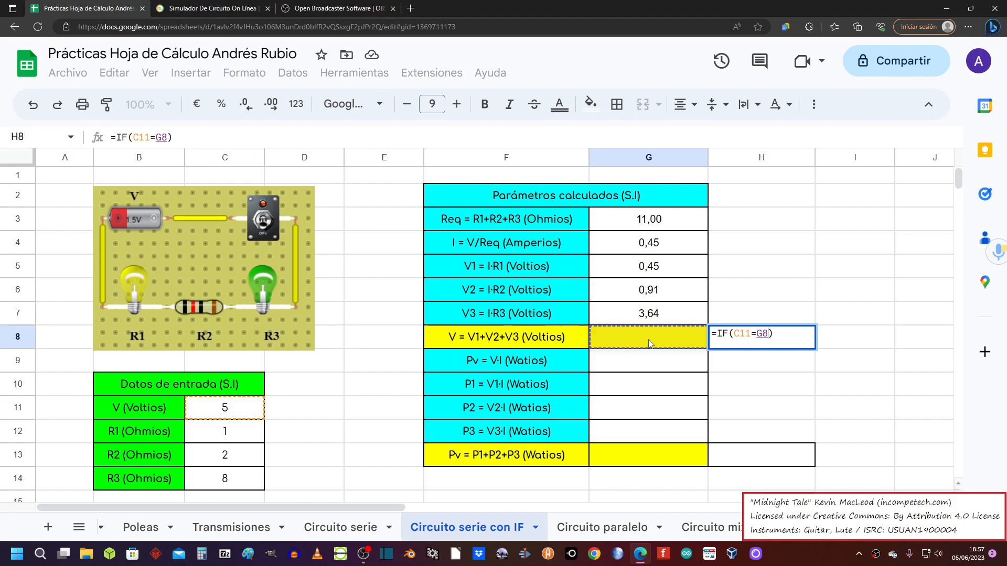
pyautogui.write(';')
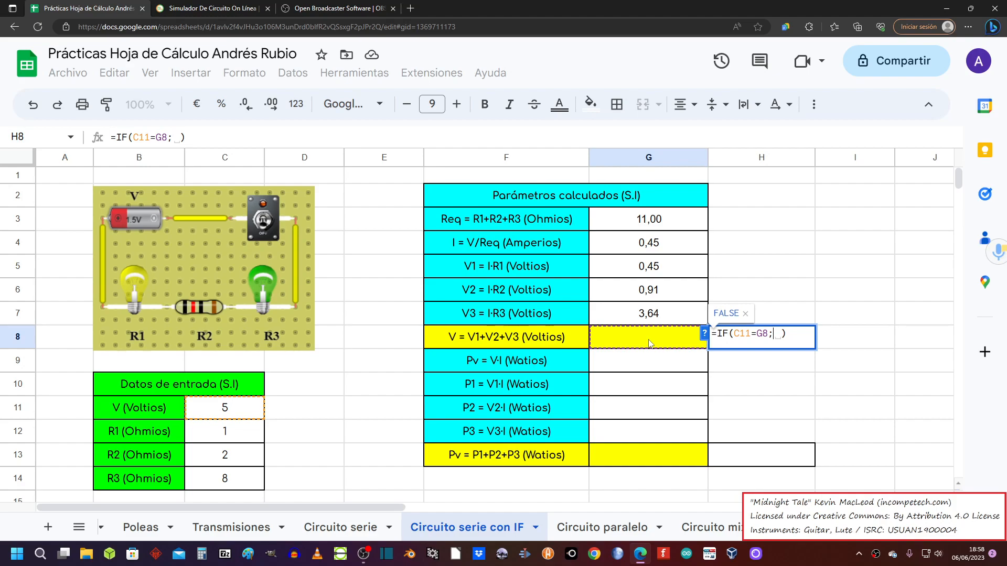
# Step: Complete the IF formula in H8 with "¡Correcto!" as the true result and "¡Incorrecto!" as the false result
pyautogui.write('"')
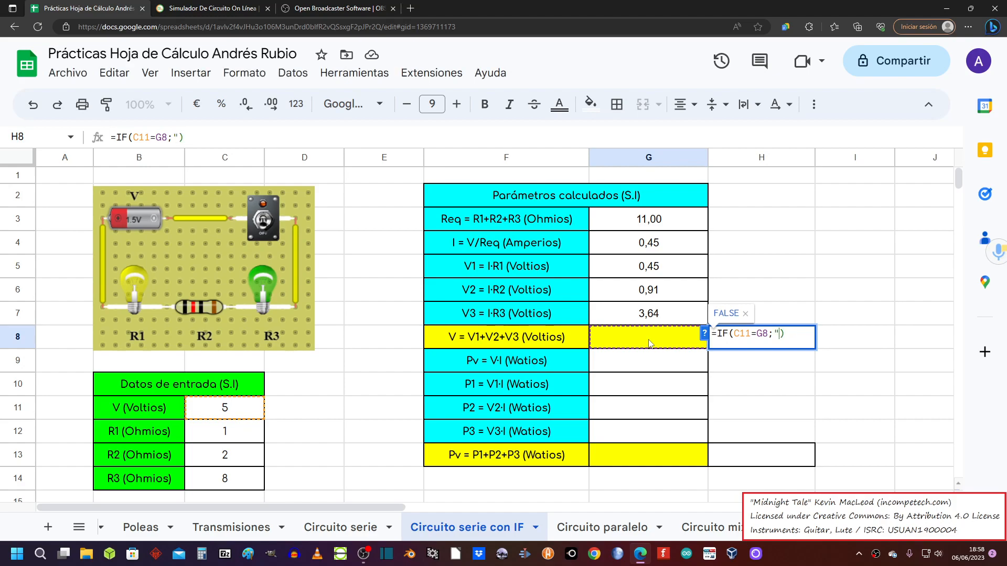
pyautogui.write('¡Correcto')
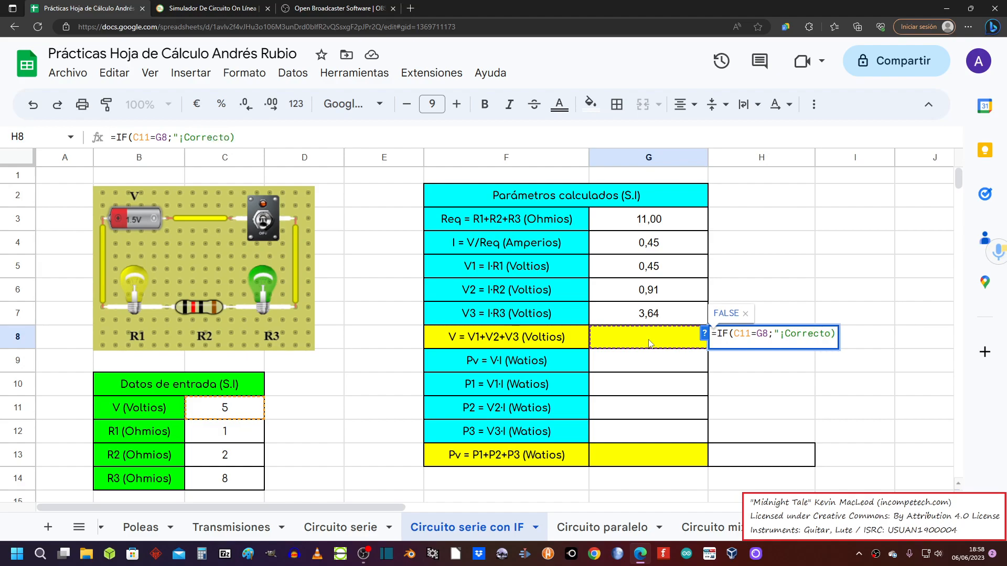
pyautogui.write('!"')
pyautogui.write(';')
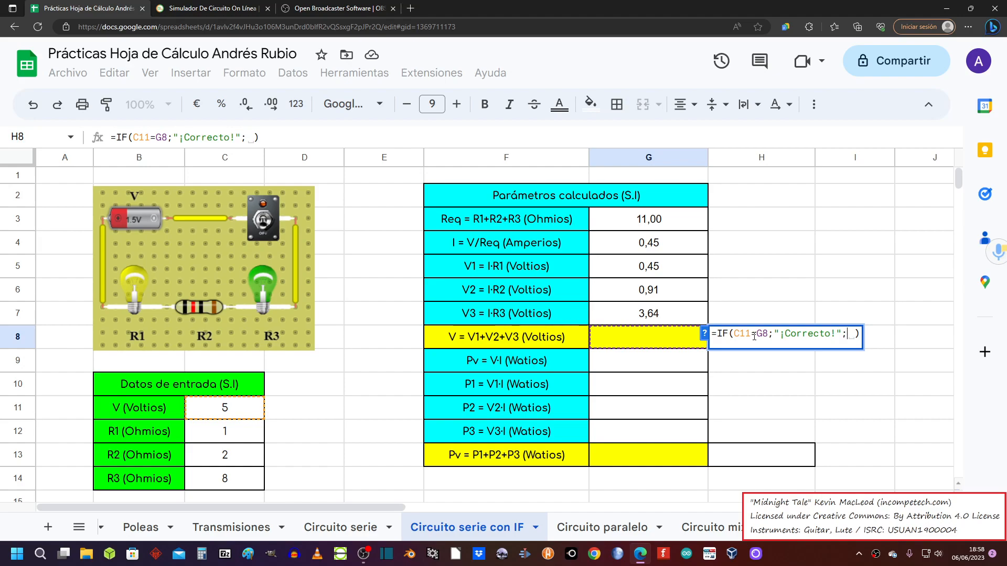
pyautogui.press('BackSpace')
pyautogui.write('"')
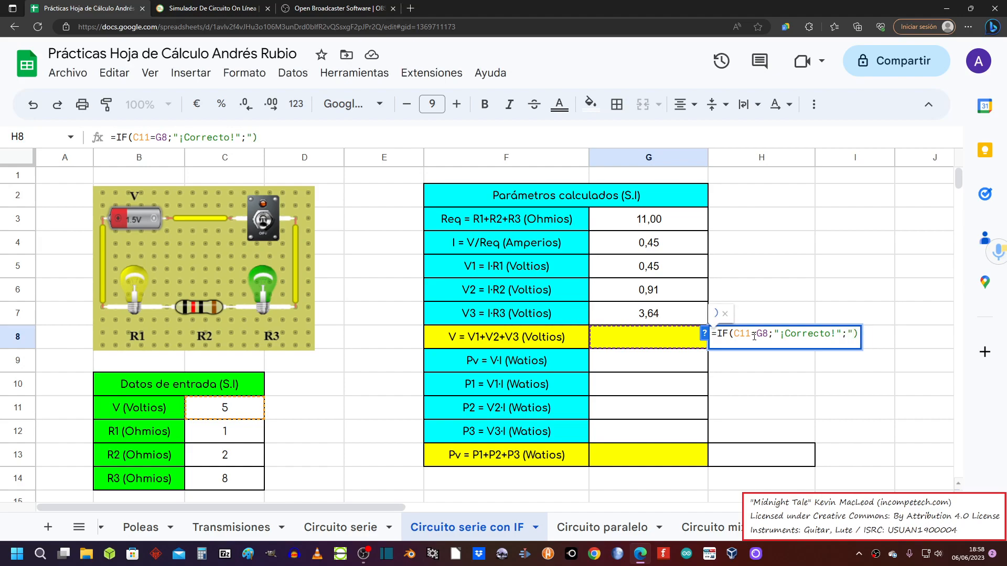
pyautogui.write('¡Inc')
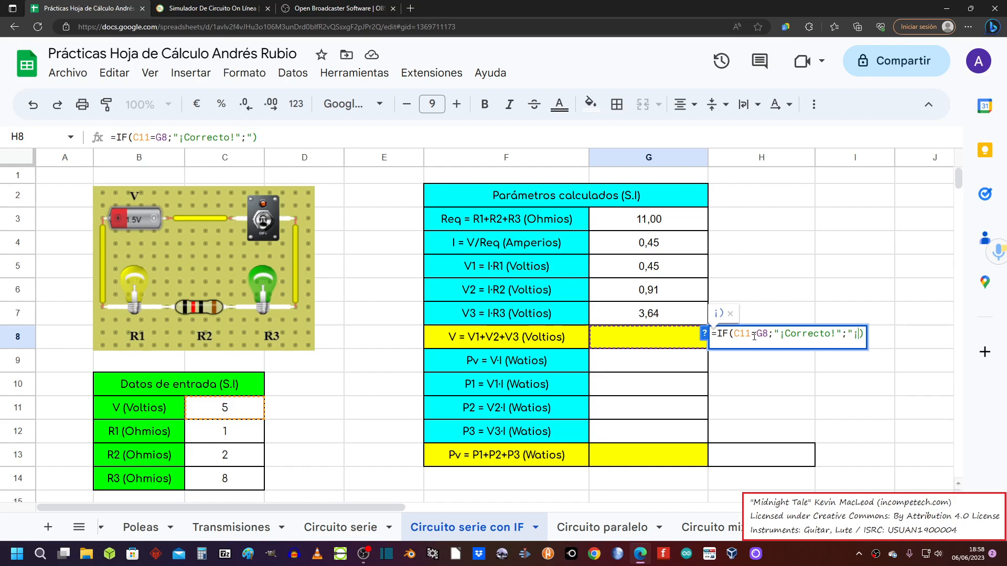
pyautogui.write('orrecto')
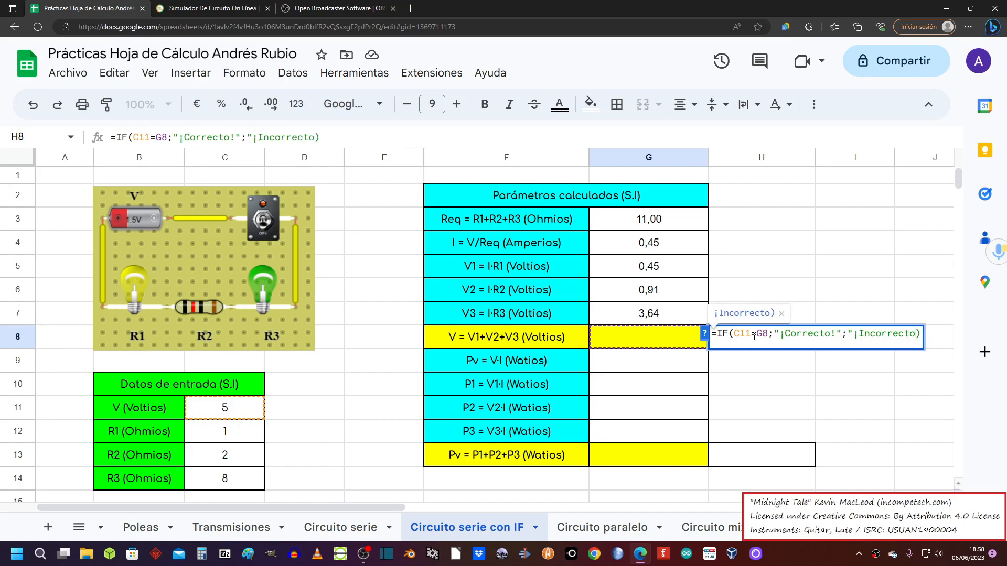
pyautogui.write('!"')
pyautogui.press('Return')
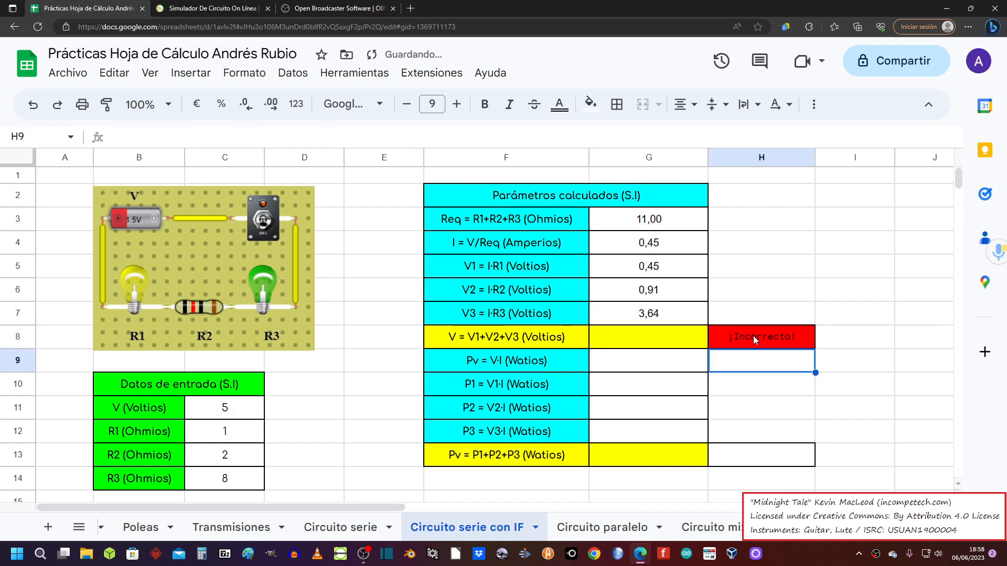
# Step: Delete both conditional formatting rules applied to H8:H13, for the texts "¡Correcto!" and "¡Incorrecto!"
pyautogui.click(769, 339)
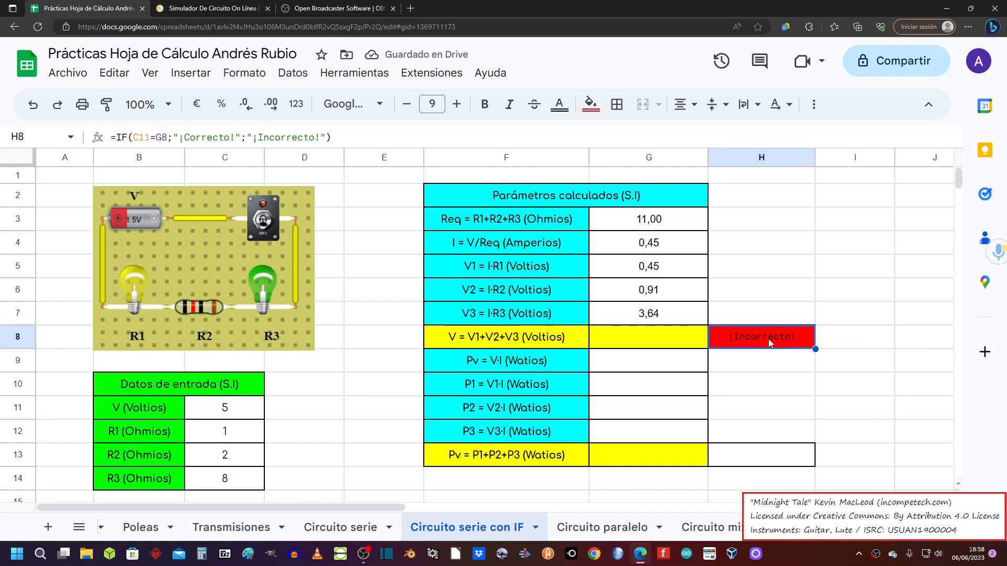
pyautogui.rightClick(769, 338)
pyautogui.scroll(-2, 801, 414)
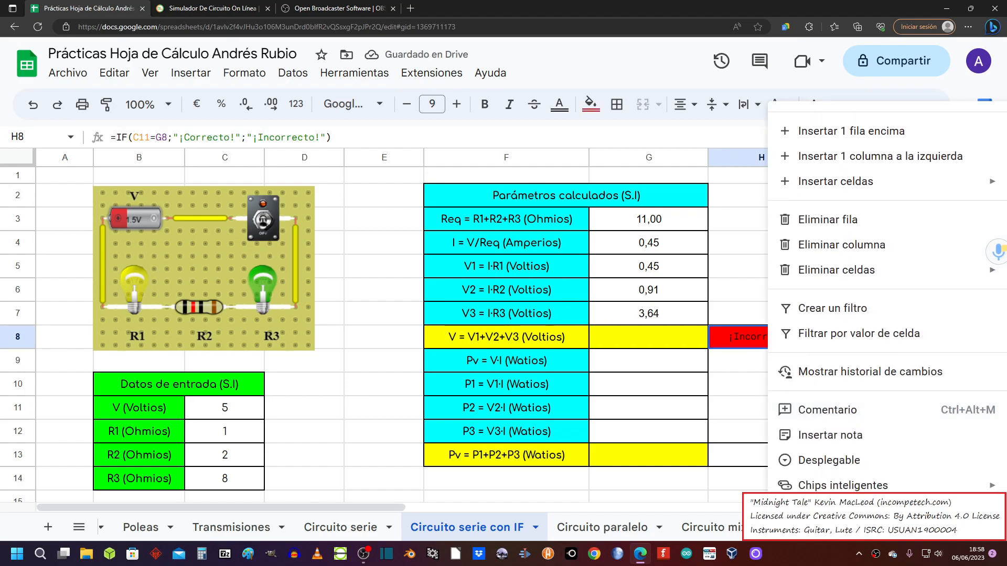
pyautogui.moveTo(818, 510)
pyautogui.click(655, 380)
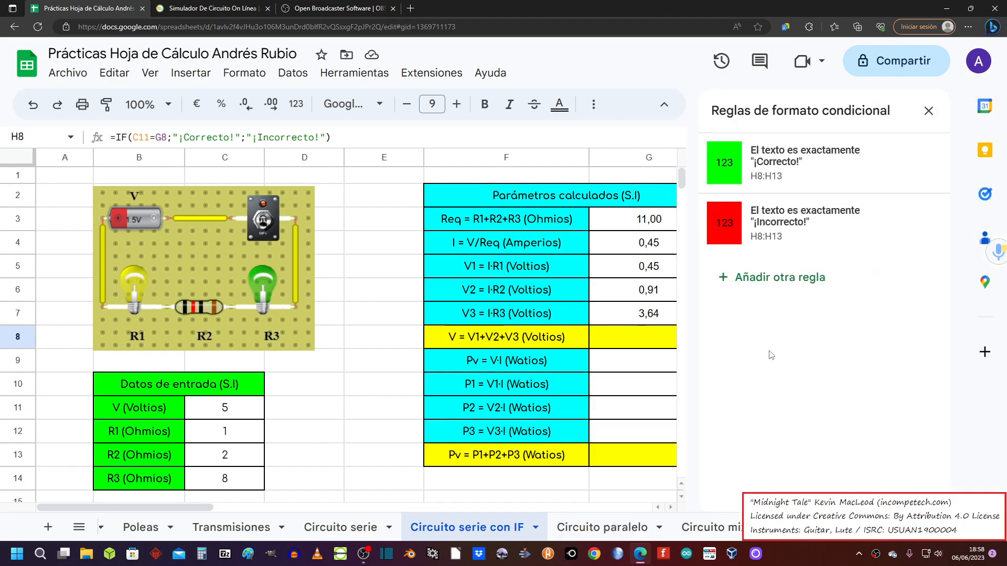
pyautogui.click(911, 171)
pyautogui.click(912, 171)
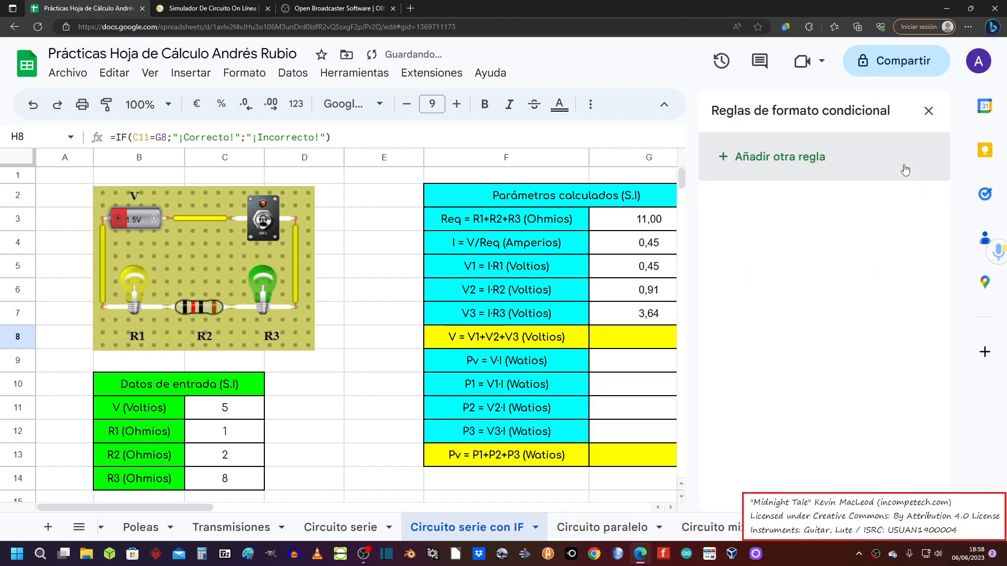
pyautogui.click(928, 112)
pyautogui.click(820, 406)
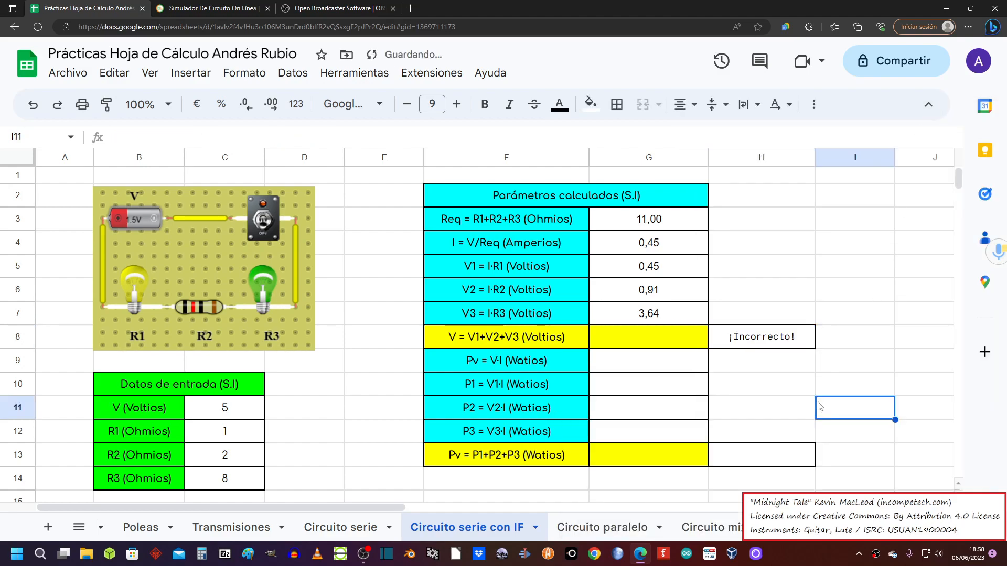
# Step: Examine the IF formula in H8 and the two cells it compares, C11 and G8
pyautogui.click(770, 338)
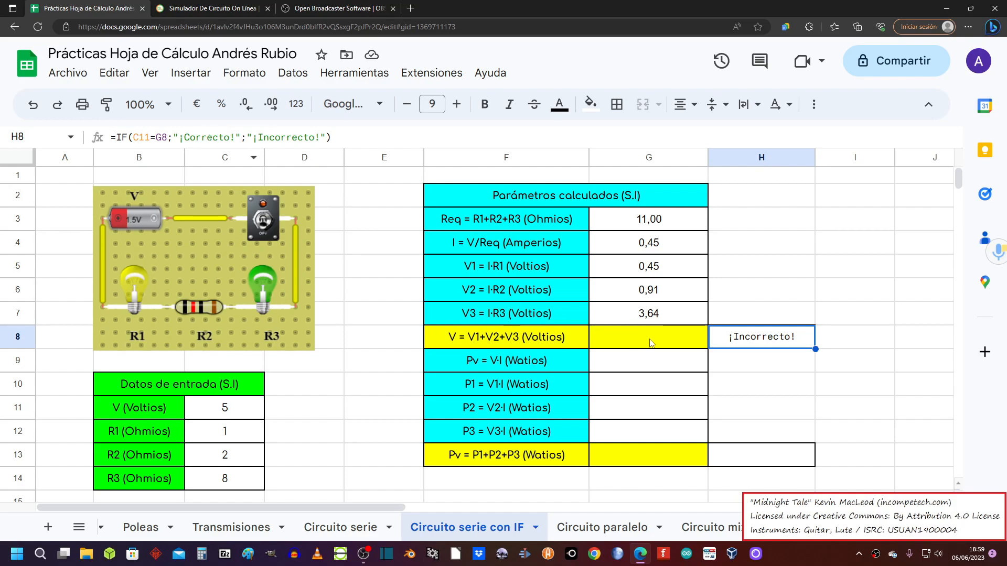
pyautogui.click(237, 413)
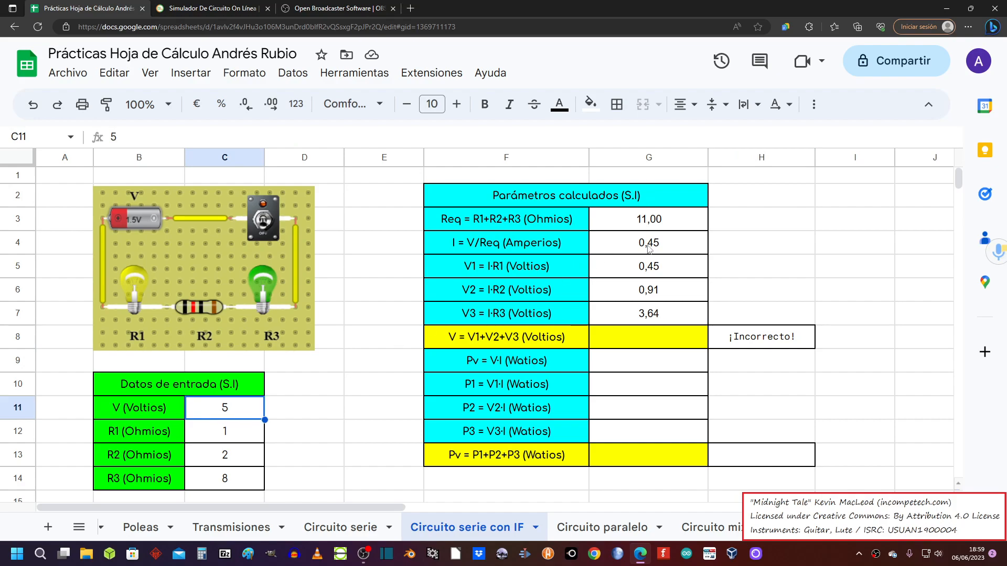
pyautogui.click(642, 342)
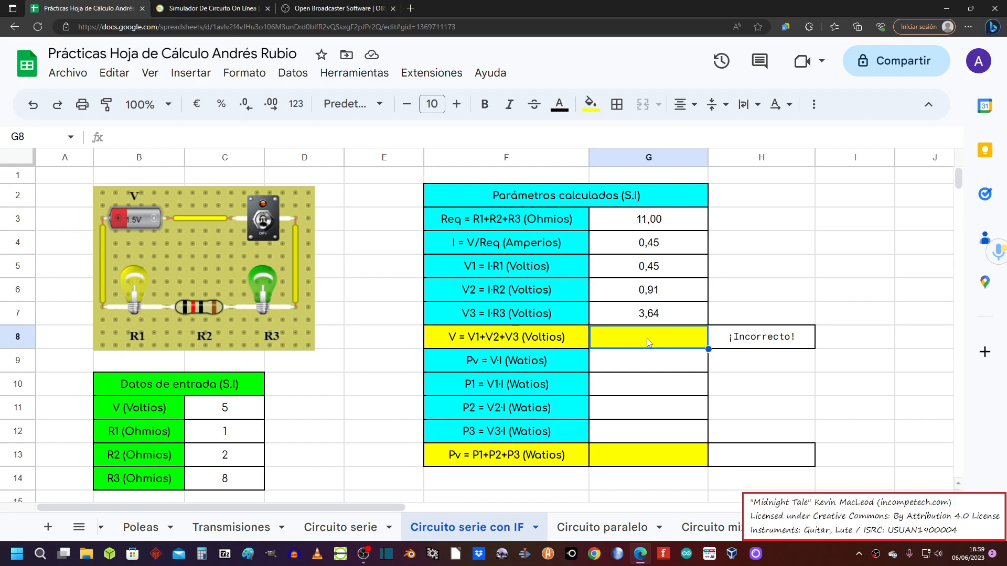
pyautogui.click(741, 345)
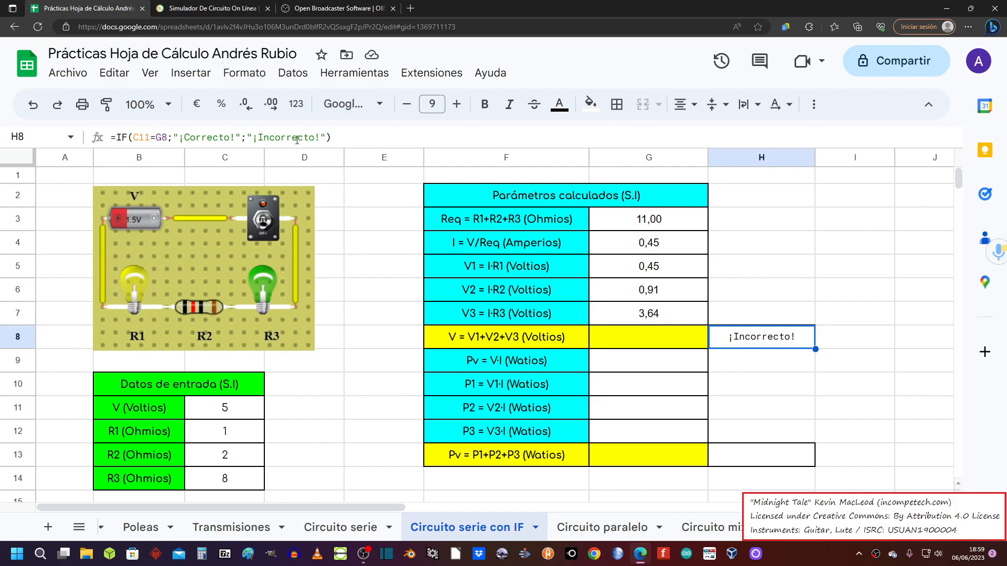
# Step: Calculate the total voltage V in G8 with the formula =SUM(G5:G7) and check the result in H8
pyautogui.click(628, 345)
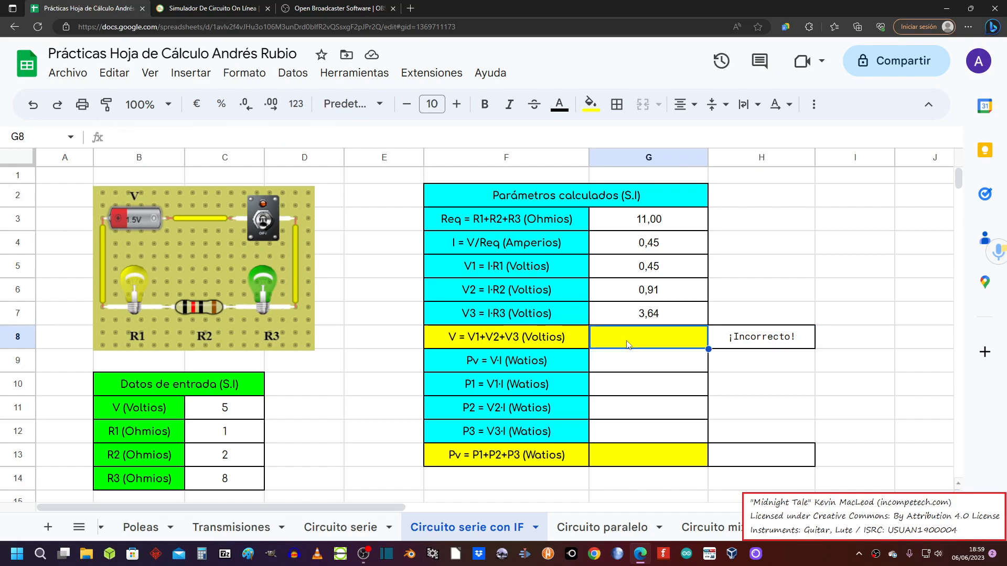
pyautogui.doubleClick(628, 345)
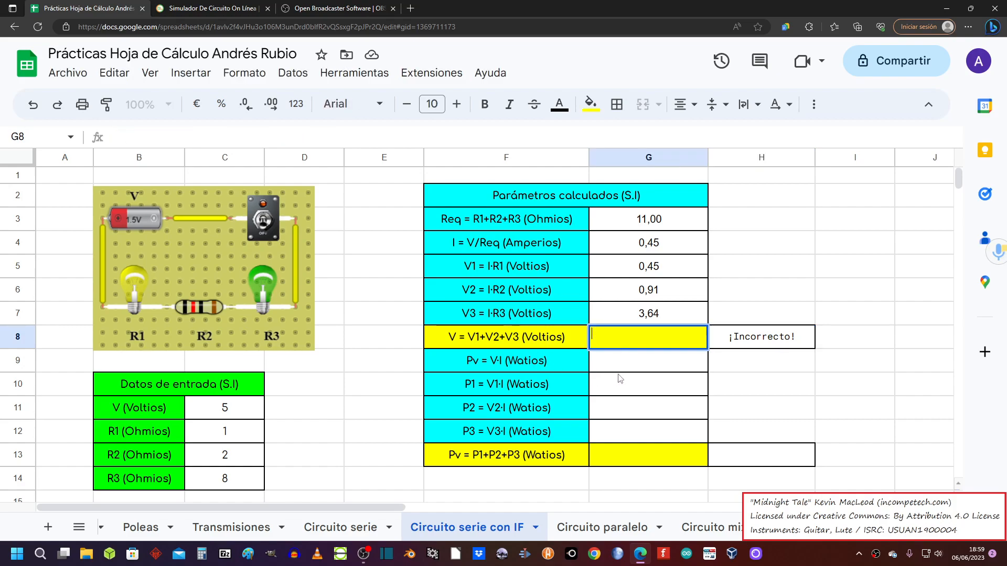
pyautogui.moveTo(626, 374); pyautogui.dragTo(627, 371)
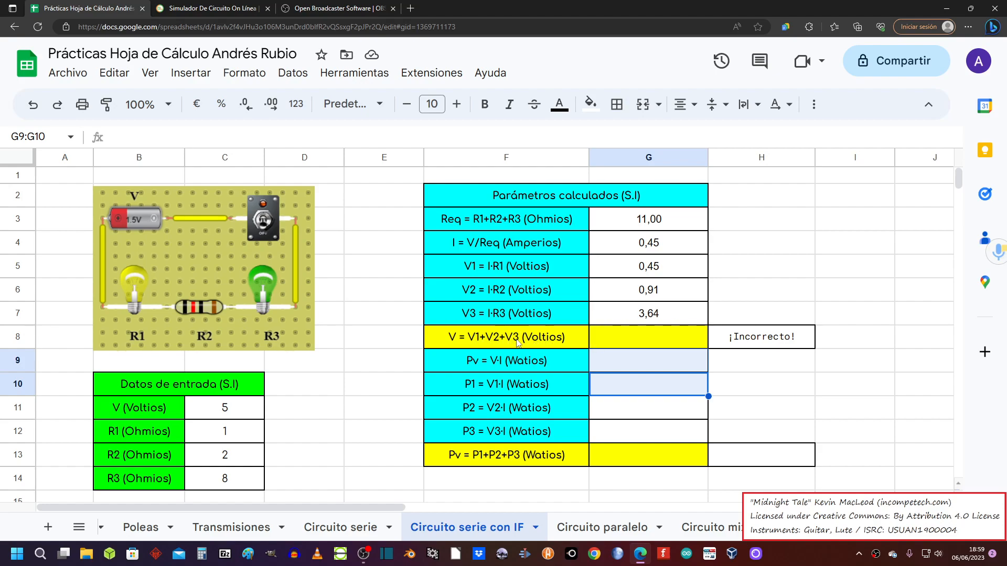
pyautogui.click(623, 344)
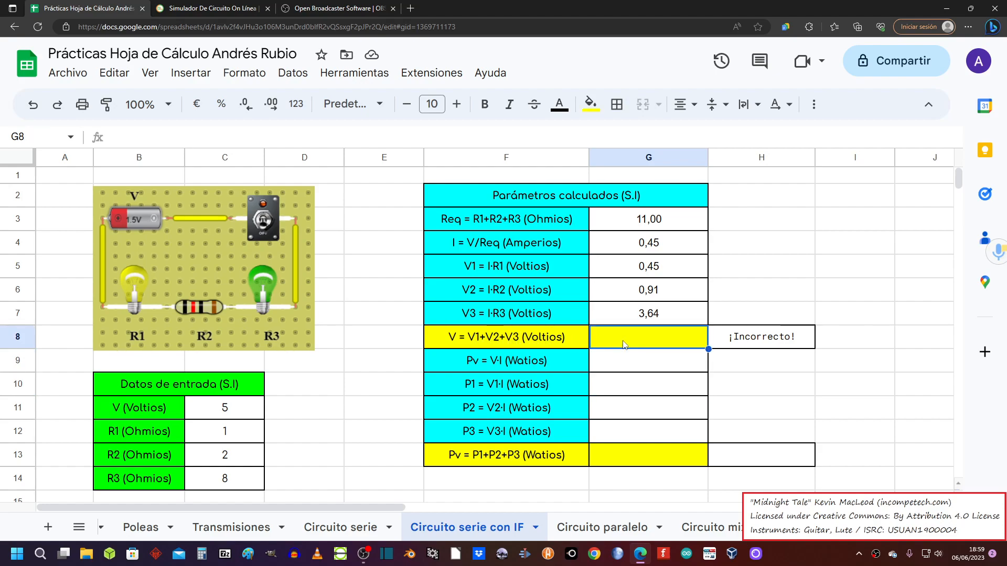
pyautogui.click(197, 75)
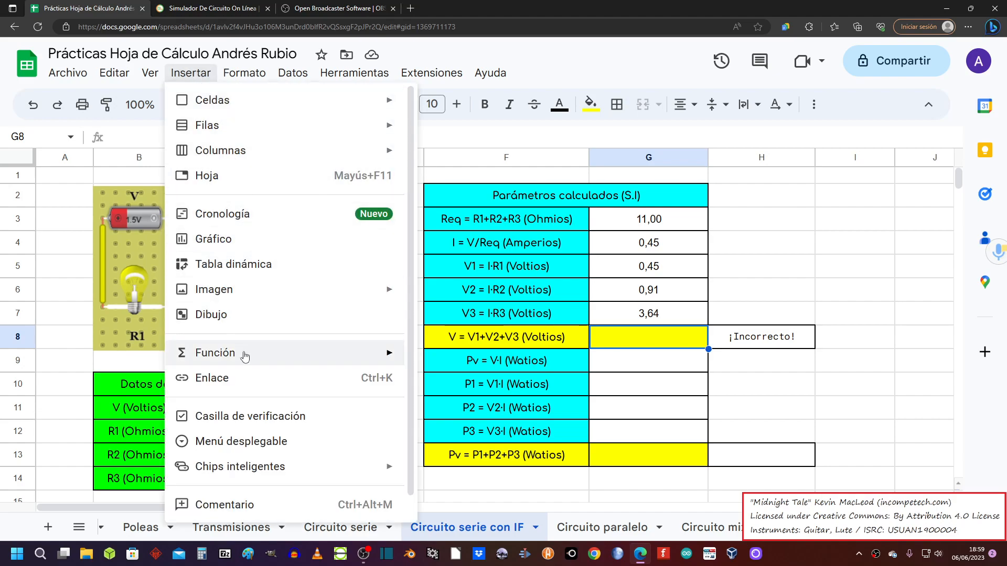
pyautogui.moveTo(247, 354)
pyautogui.moveTo(473, 316)
pyautogui.scroll(2, 474, 316)
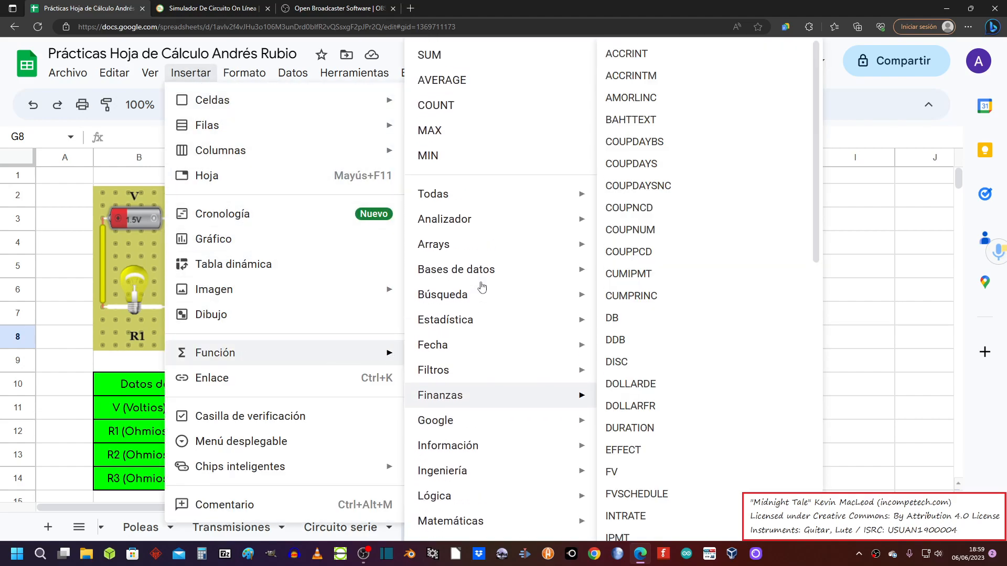
pyautogui.click(440, 58)
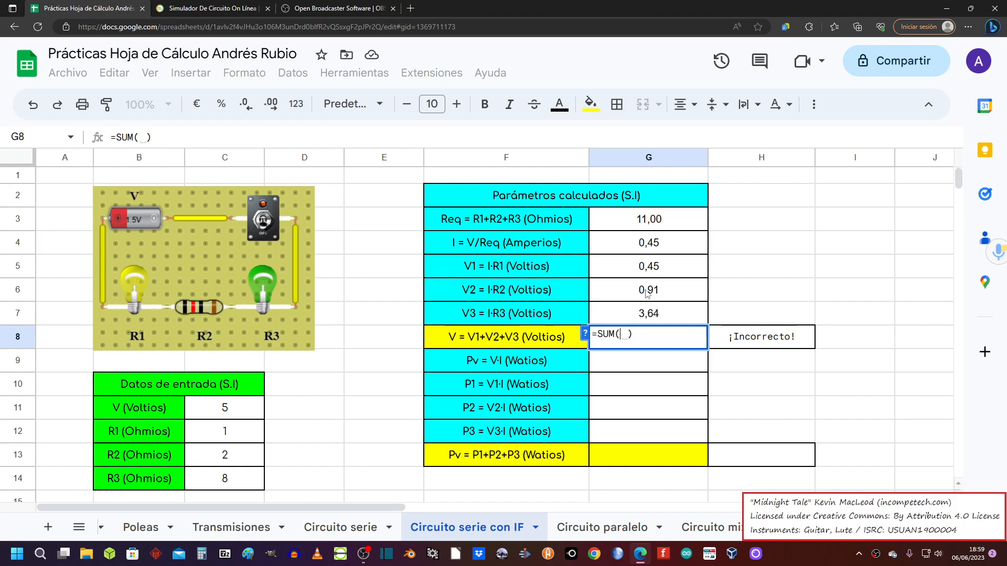
pyautogui.moveTo(648, 267); pyautogui.dragTo(649, 314)
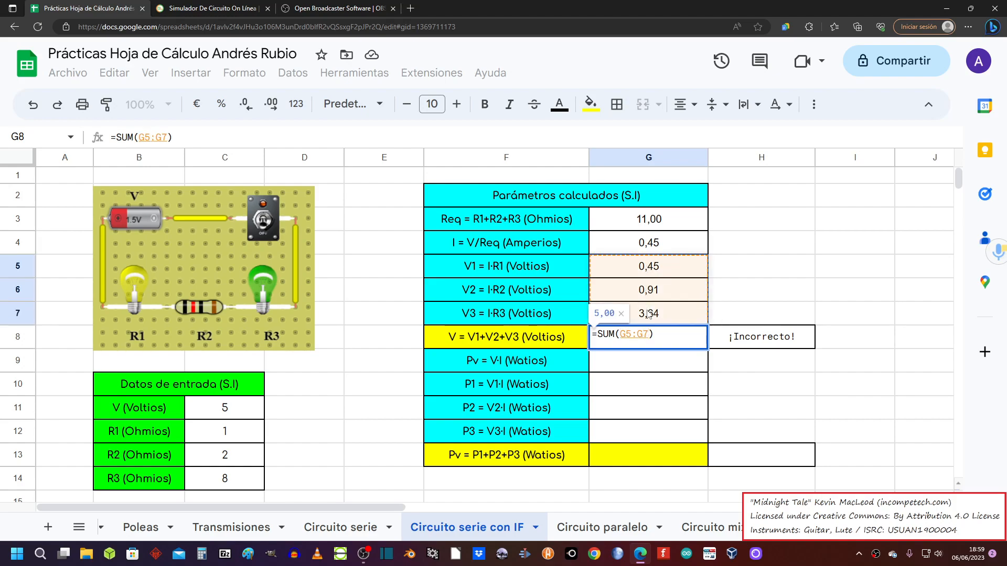
pyautogui.press('Return')
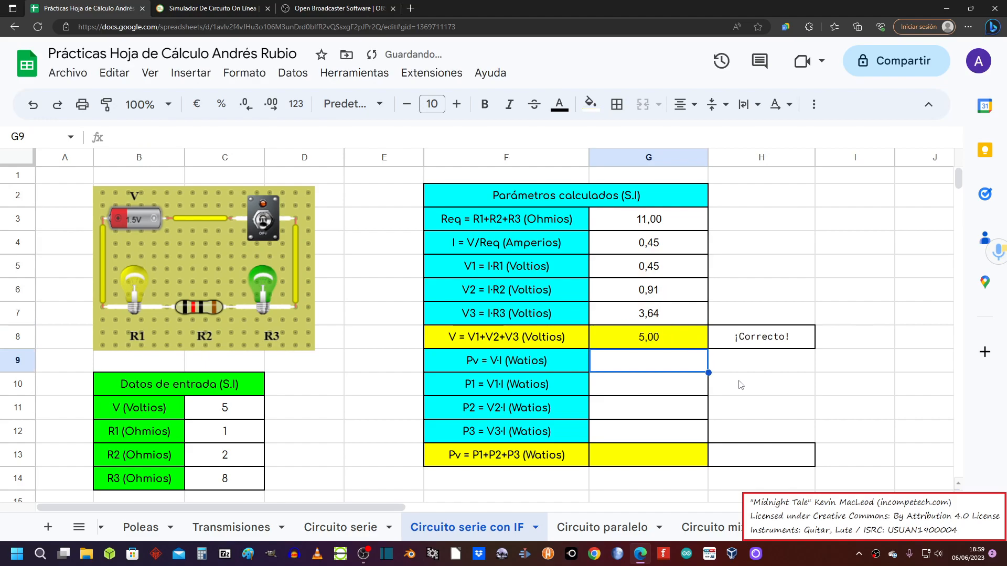
pyautogui.click(659, 339)
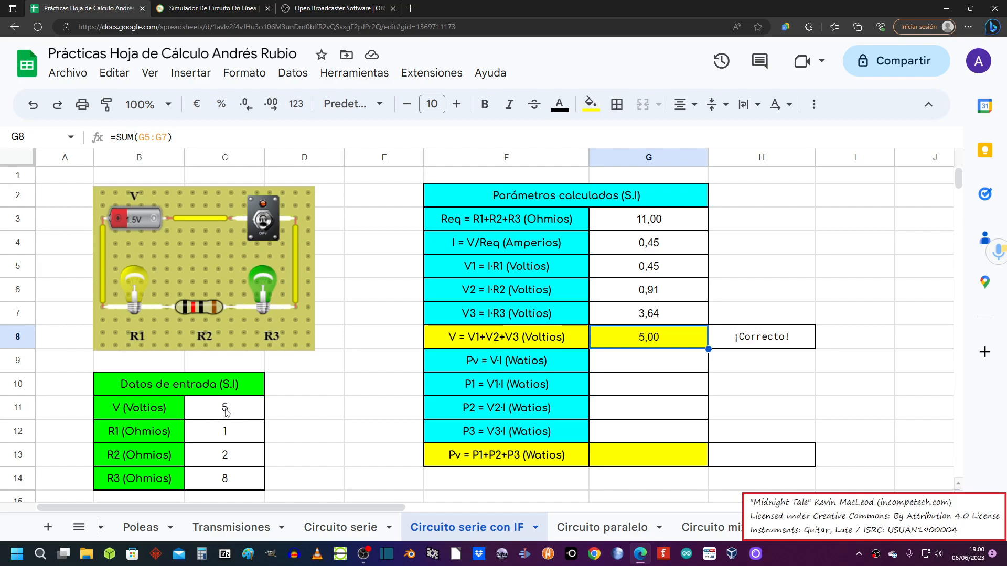
pyautogui.click(778, 340)
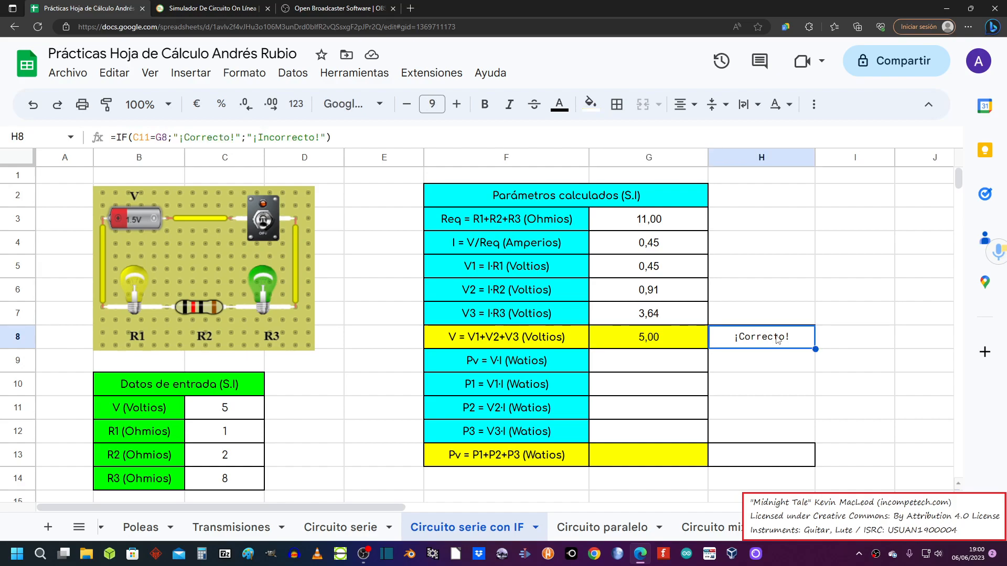
# Step: Change the V3 formula in G7 to =G4-C14 to test the voltage check with a wrong calculation
pyautogui.click(645, 318)
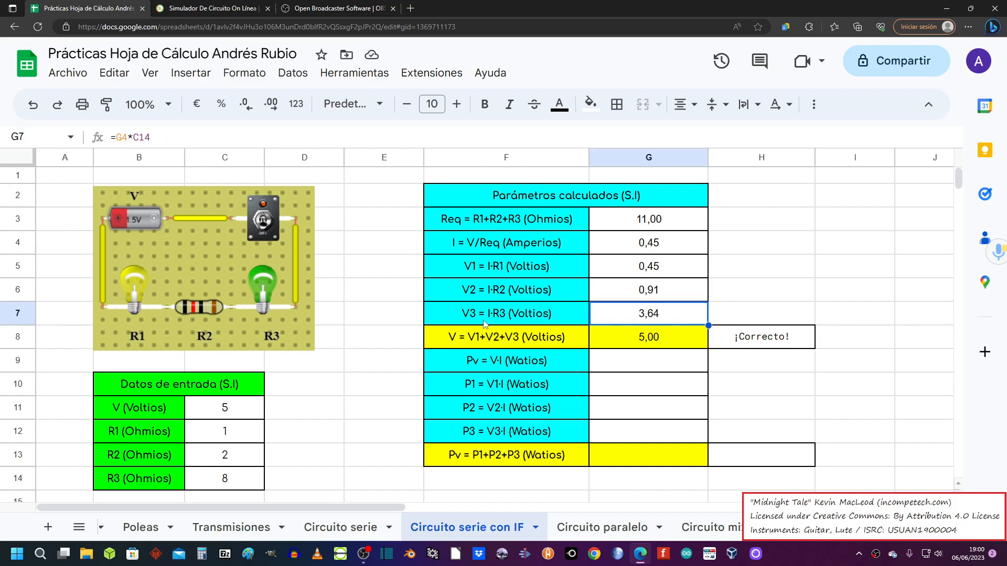
pyautogui.click(132, 138)
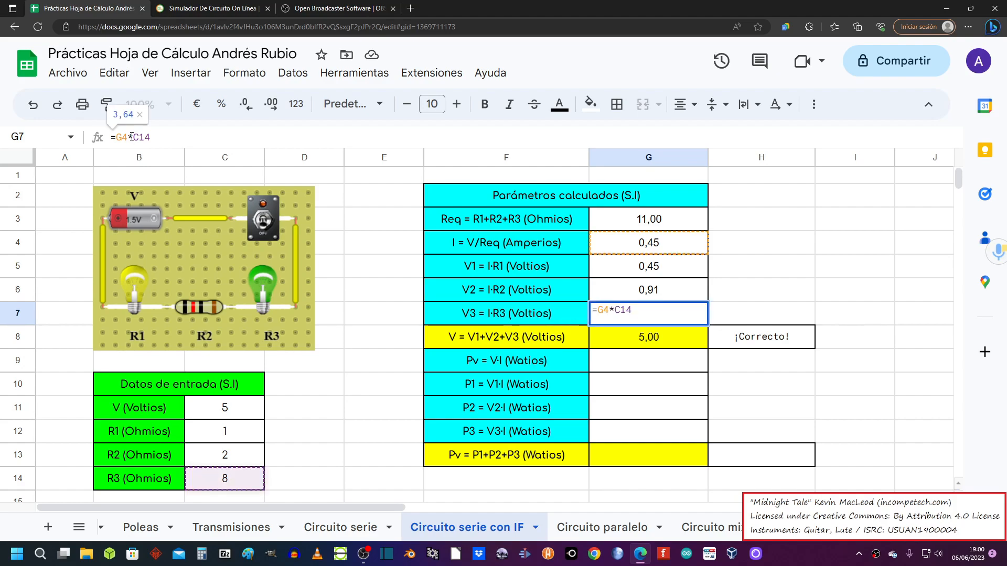
pyautogui.press('BackSpace')
pyautogui.write('-')
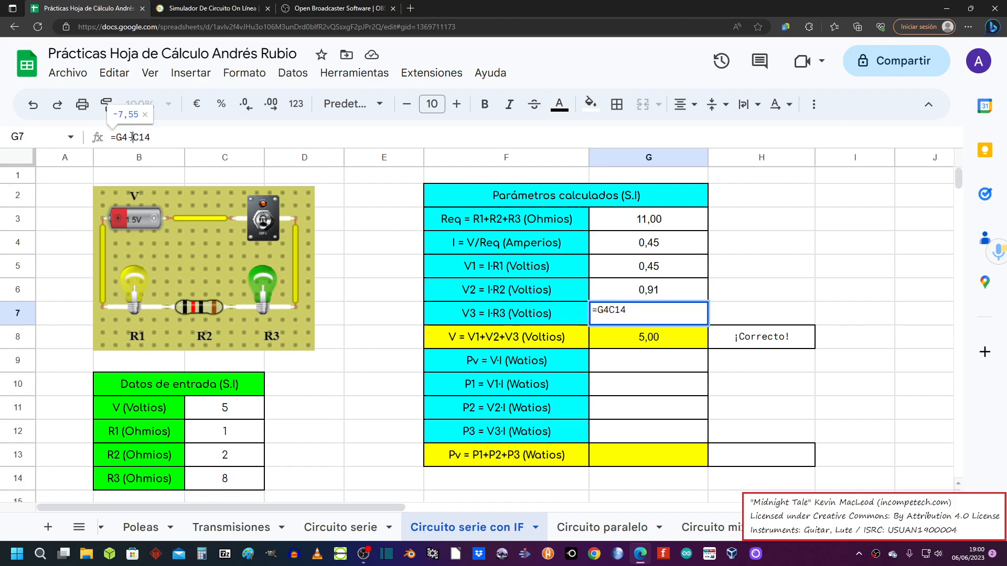
pyautogui.press('Return')
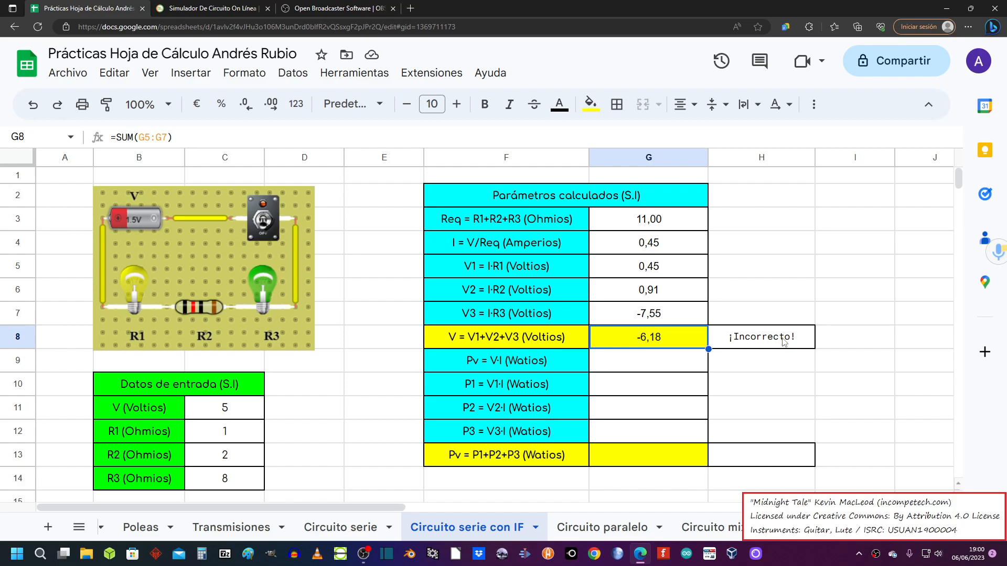
# Step: Correct the V3 formula in G7 to =G4*C14 and check the outcome in H8
pyautogui.click(662, 321)
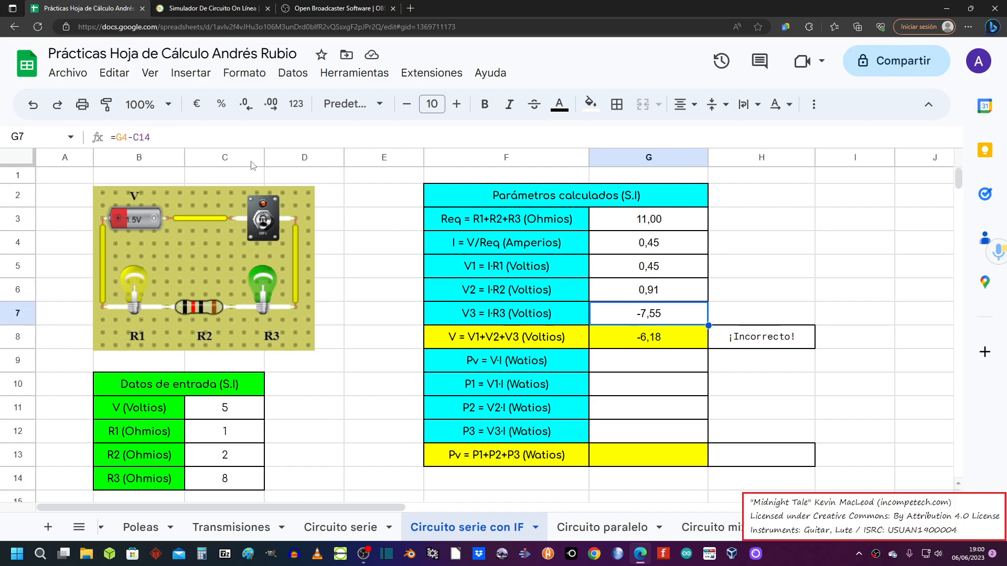
pyautogui.click(134, 138)
pyautogui.press('BackSpace')
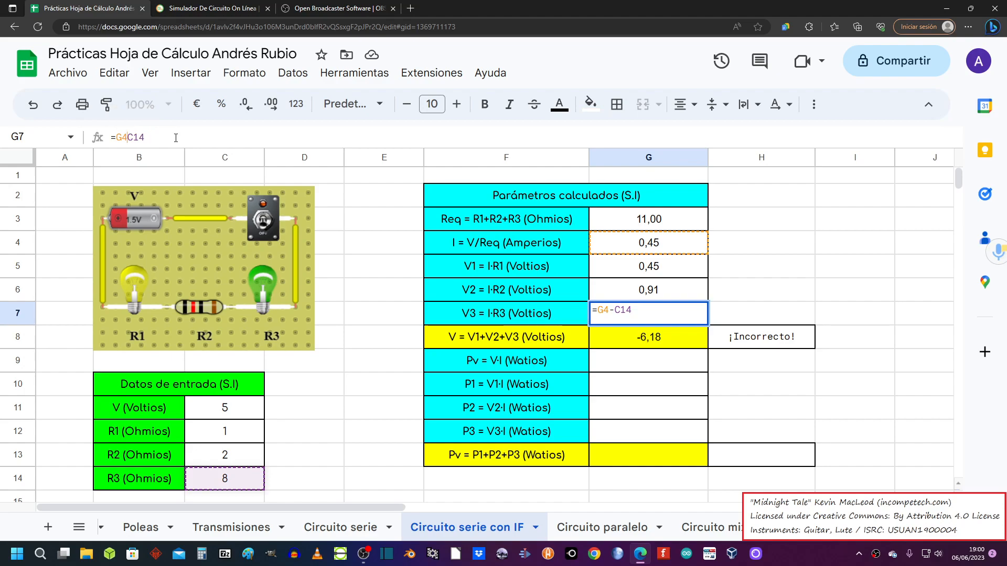
pyautogui.write('*')
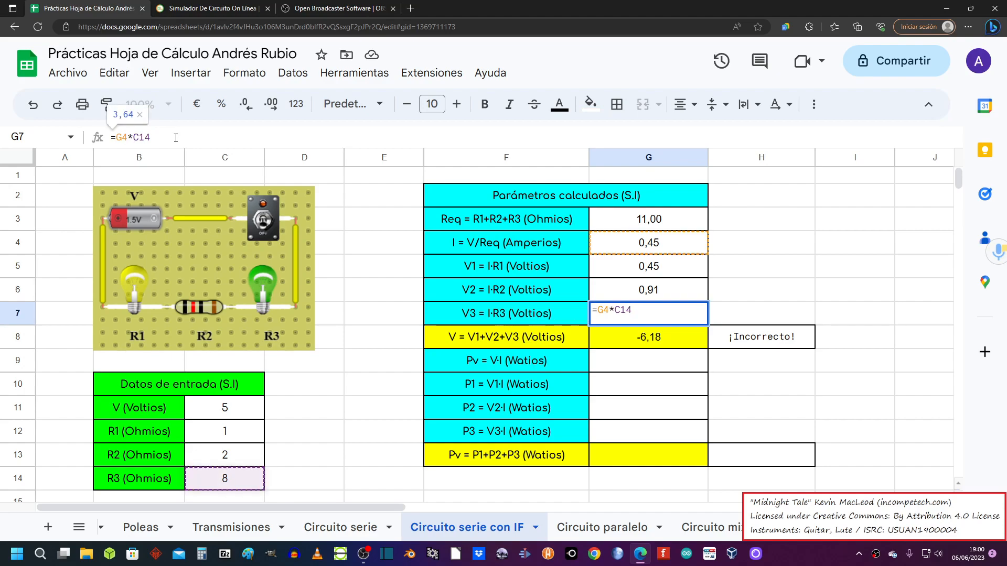
pyautogui.press('Return')
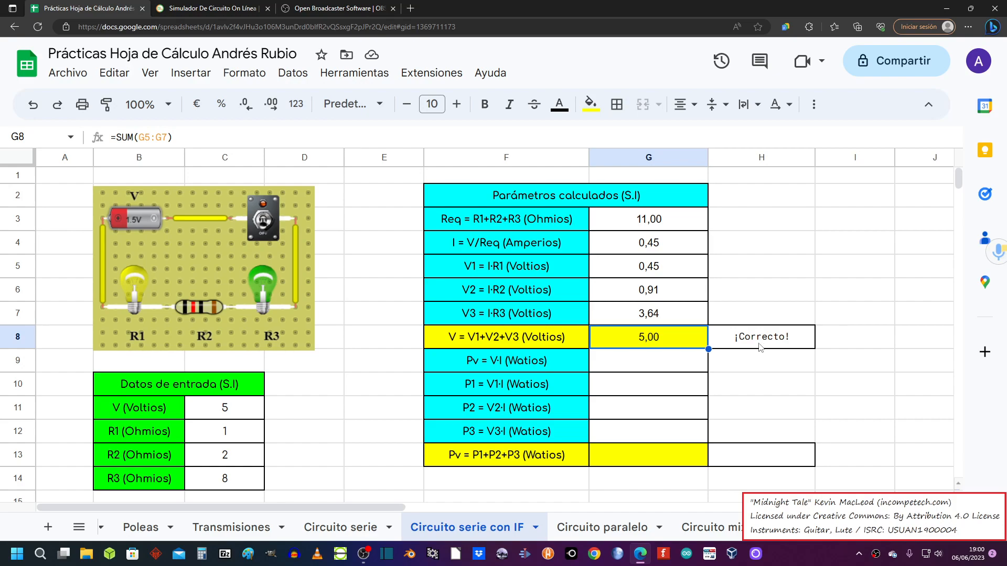
# Step: Start a conditional formatting rule on H8 for cells whose text is exactly "¡Correcto!"
pyautogui.click(761, 346)
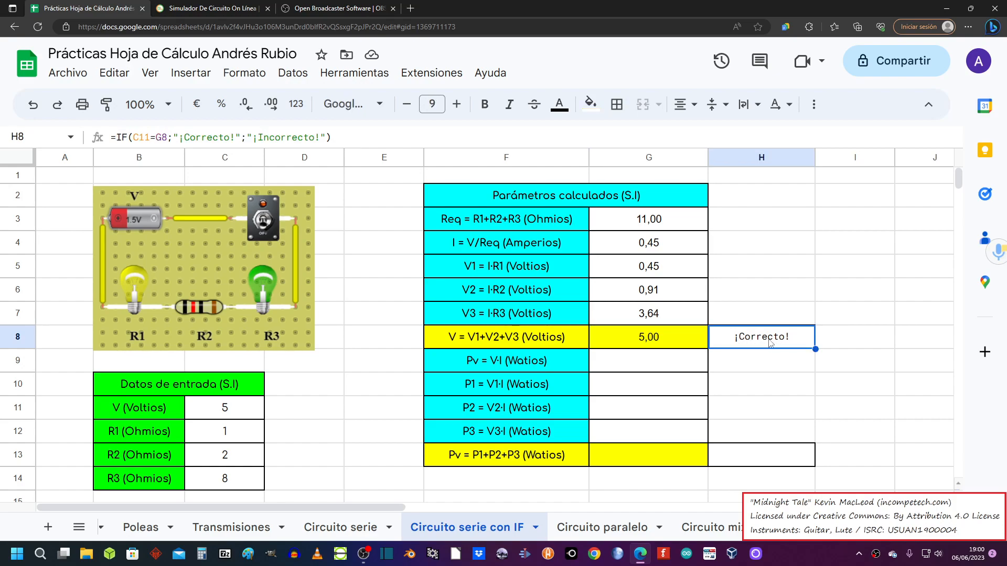
pyautogui.rightClick(770, 342)
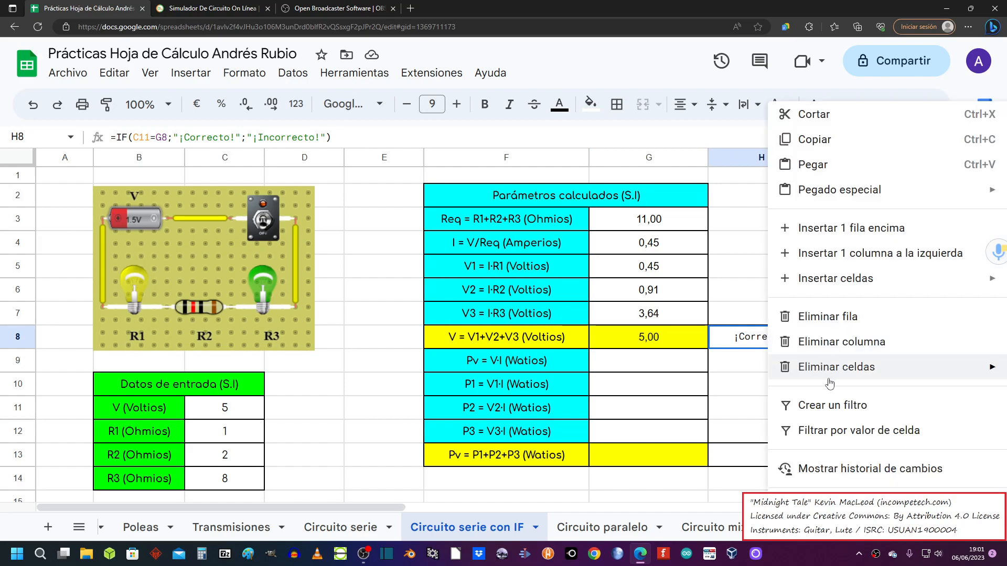
pyautogui.scroll(-3, 834, 396)
pyautogui.moveTo(839, 510)
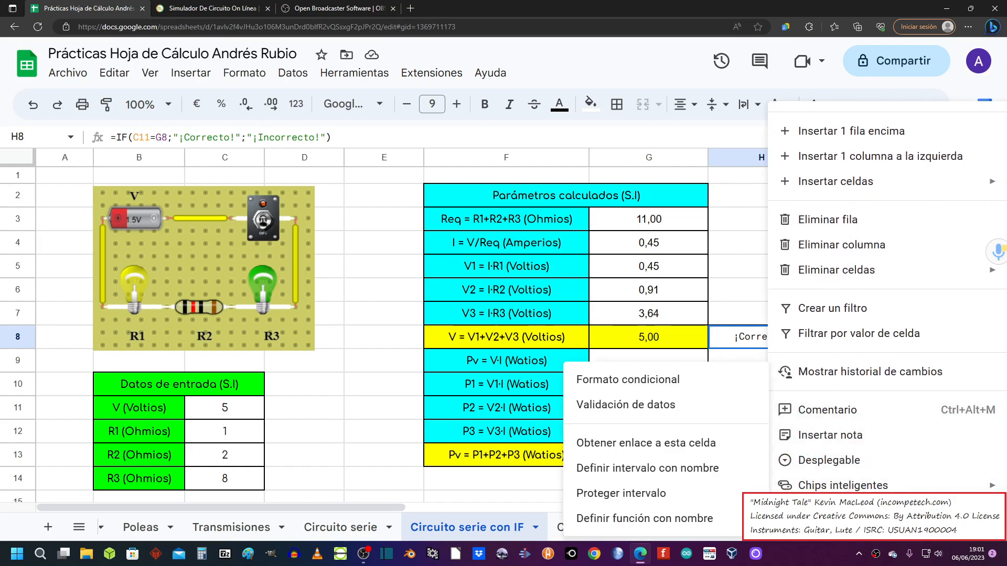
pyautogui.click(643, 385)
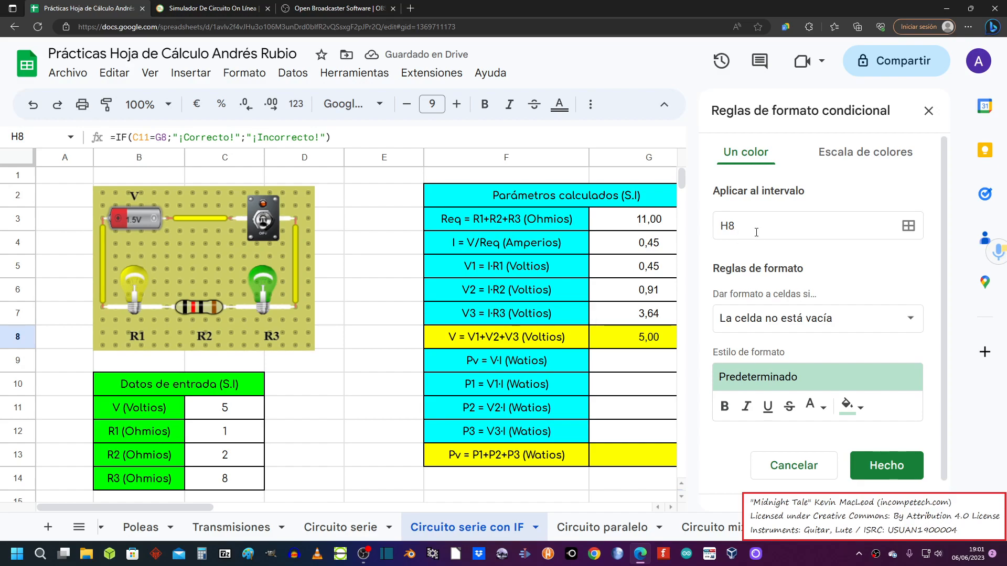
pyautogui.click(810, 324)
pyautogui.scroll(-4, 818, 341)
pyautogui.scroll(-2, 819, 343)
pyautogui.scroll(4, 810, 357)
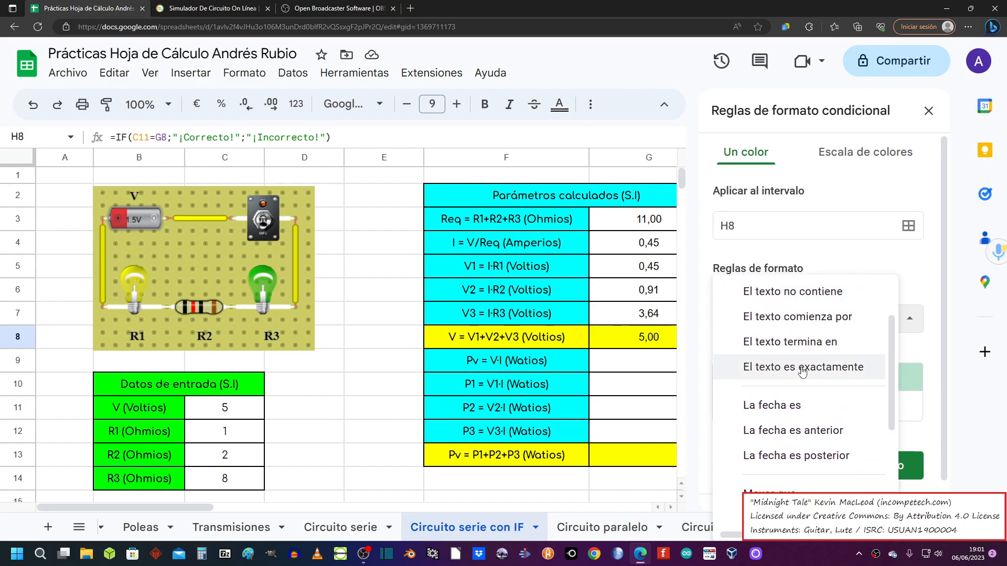
pyautogui.click(802, 369)
pyautogui.click(773, 360)
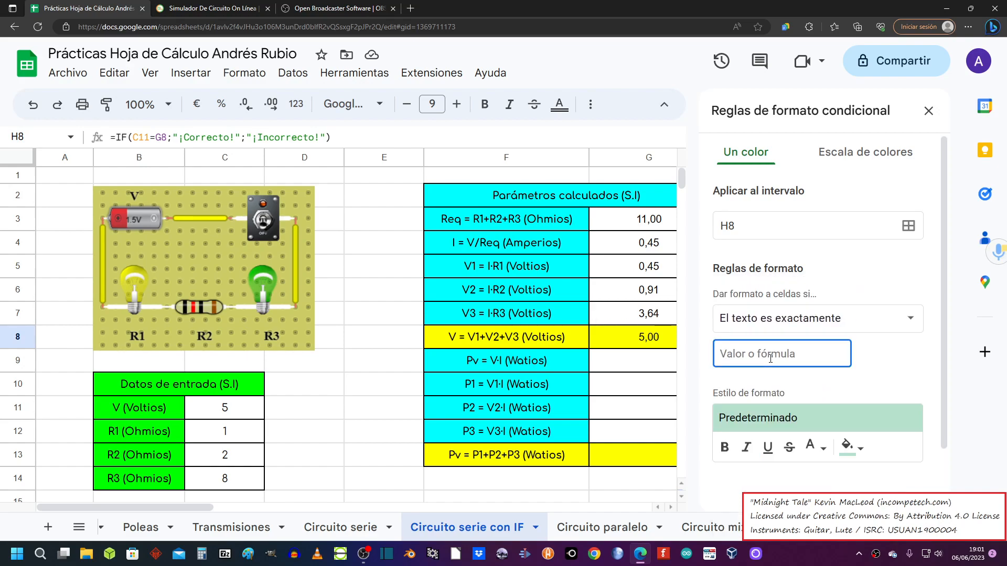
pyautogui.write('¡')
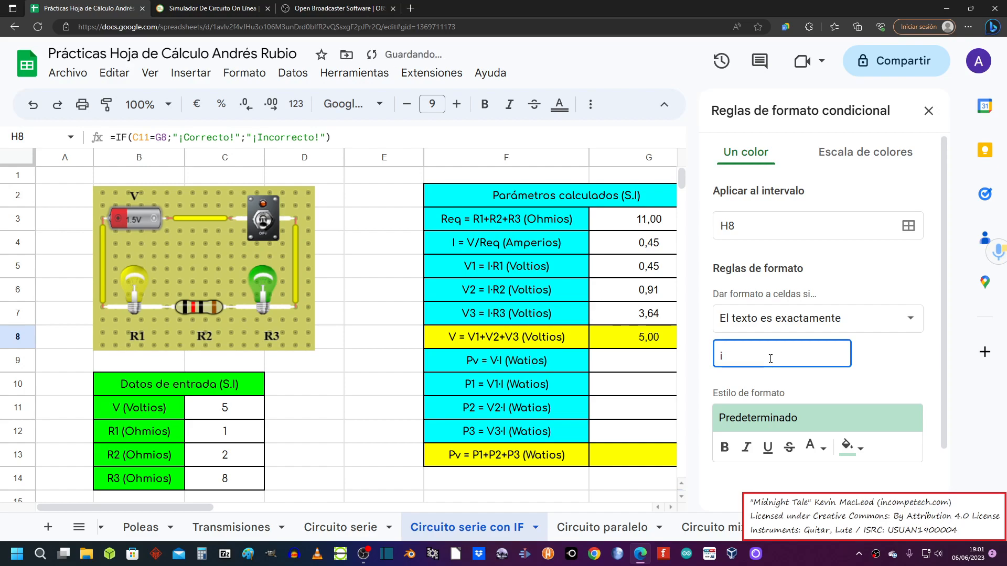
pyautogui.write('Correcto!')
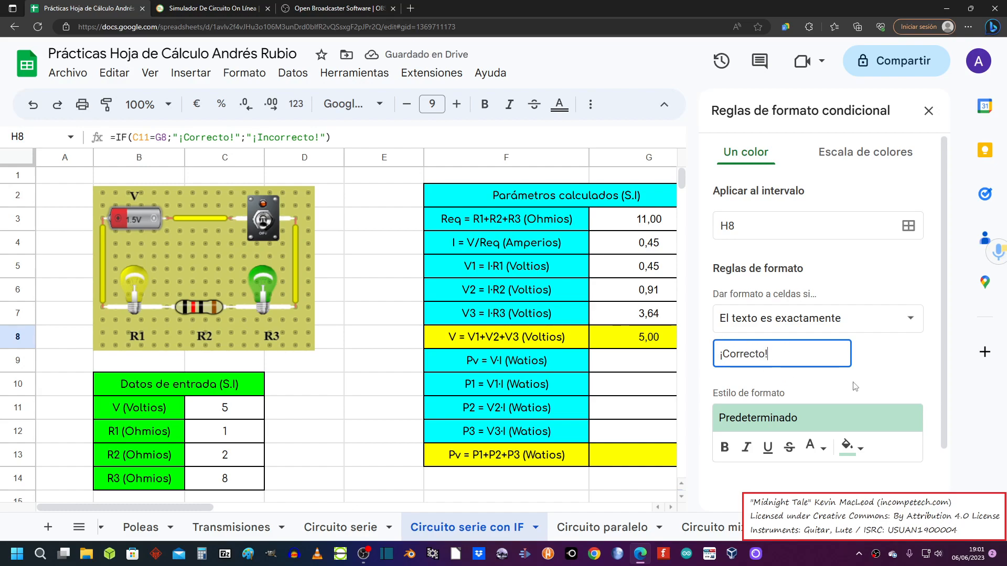
# Step: Give the "¡Correcto!" rule a bright green fill and save it
pyautogui.scroll(-1, 857, 391)
pyautogui.click(859, 399)
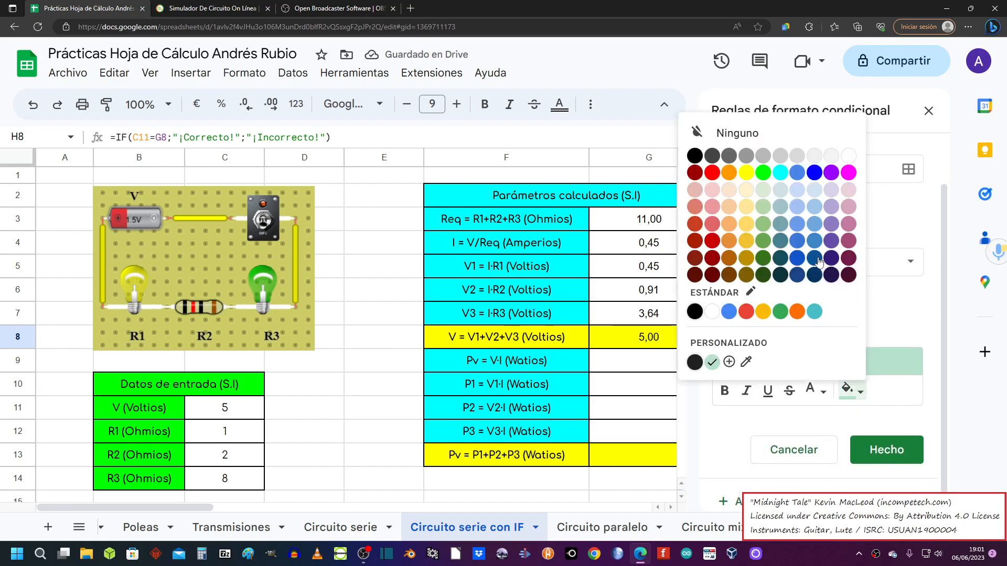
pyautogui.click(765, 174)
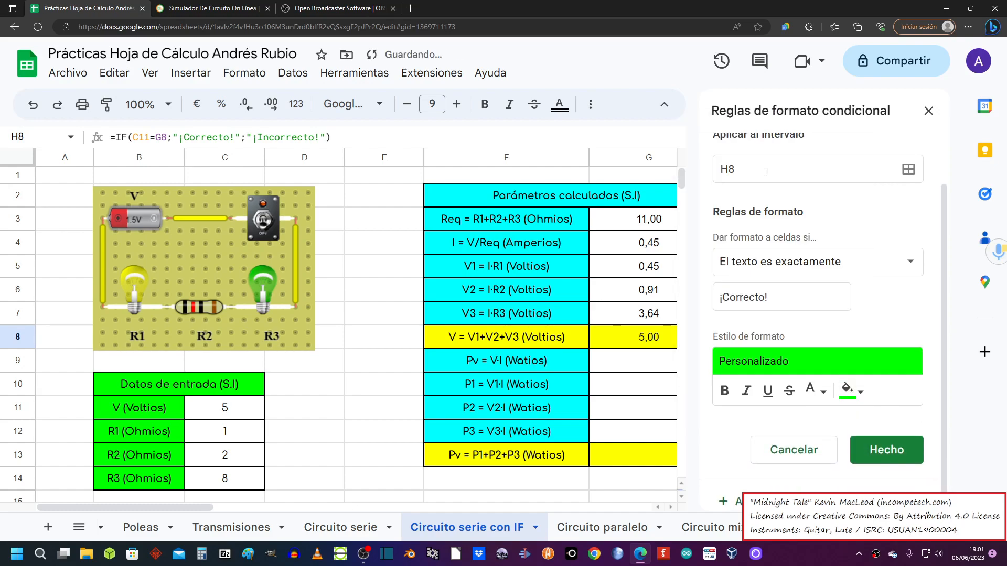
pyautogui.click(890, 453)
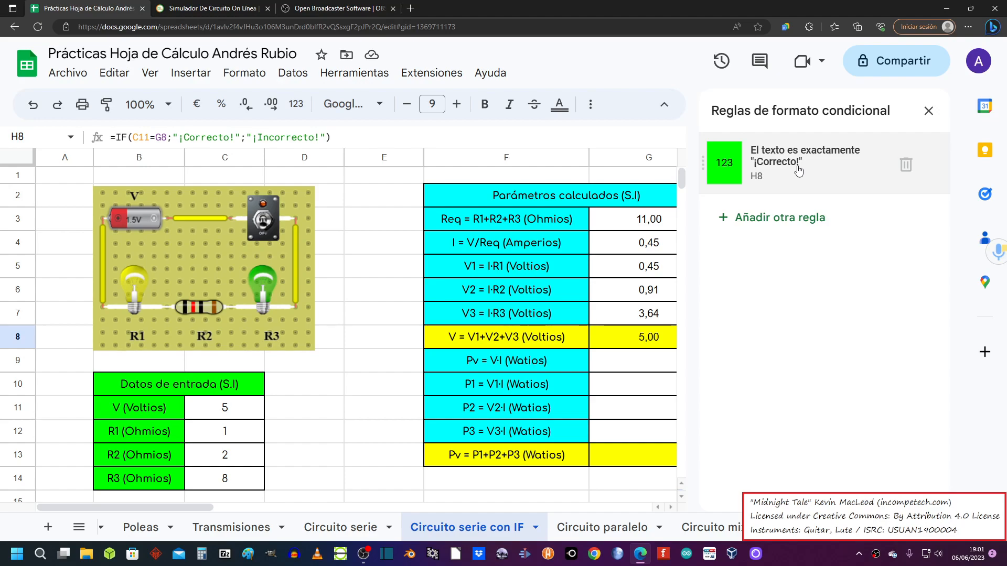
# Step: Add a second conditional formatting rule on H8 for text that is exactly "¡Incorrecto!"
pyautogui.click(770, 217)
pyautogui.click(816, 318)
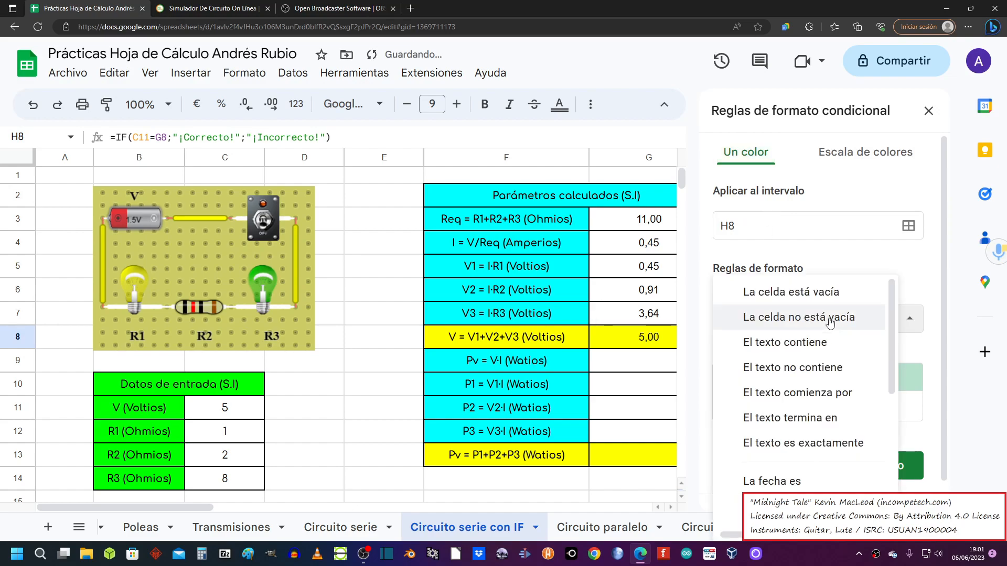
pyautogui.scroll(-3, 769, 317)
pyautogui.click(814, 369)
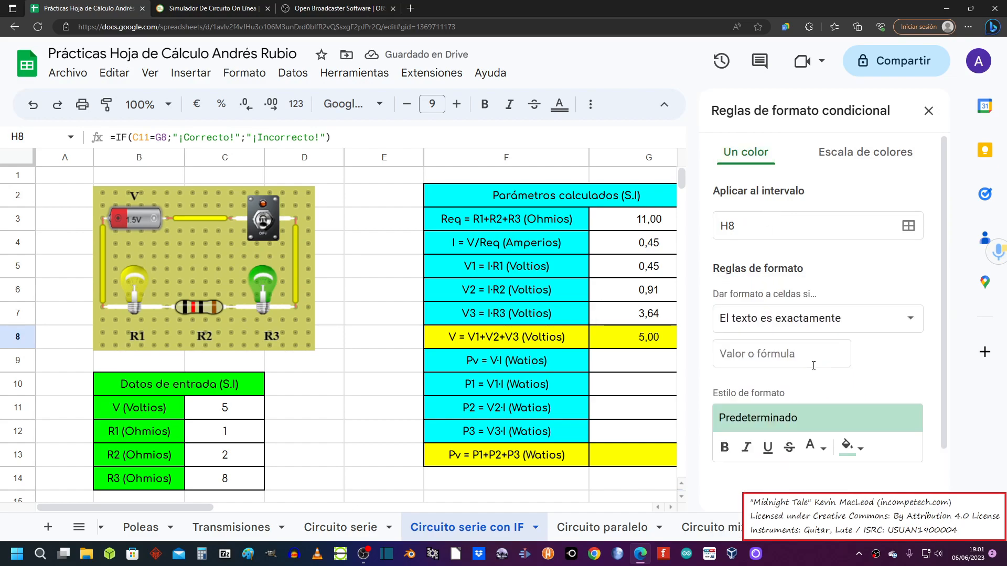
pyautogui.click(767, 356)
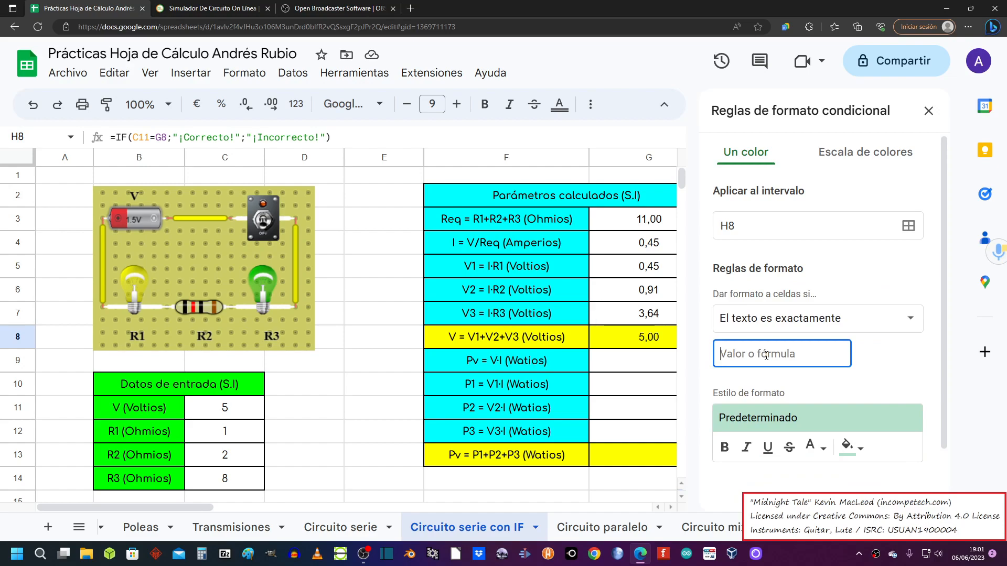
pyautogui.write('¡Incorrecto!')
# Step: Give the "¡Incorrecto!" rule a red fill, save it and close the conditional formatting rules
pyautogui.scroll(-1, 819, 367)
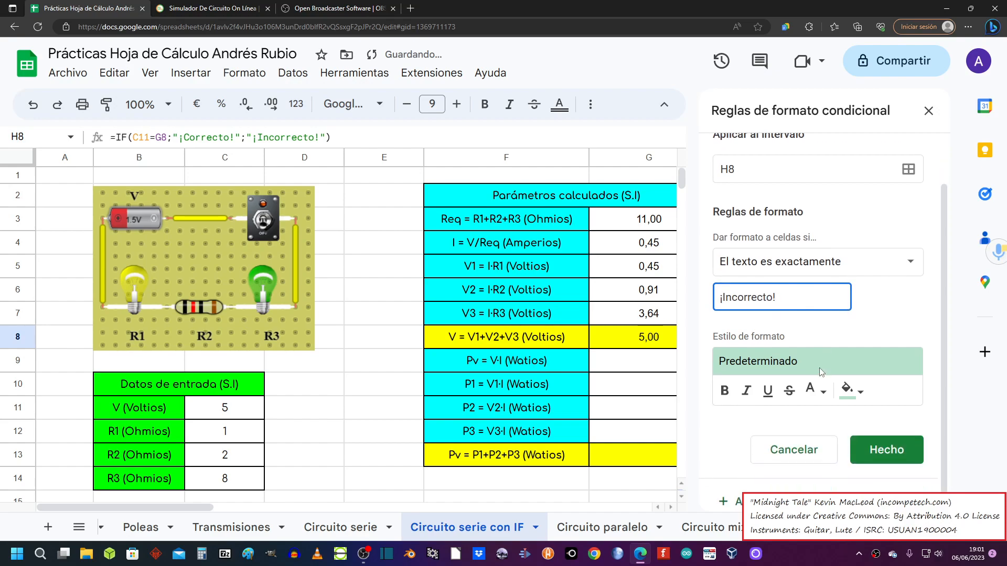
pyautogui.click(861, 384)
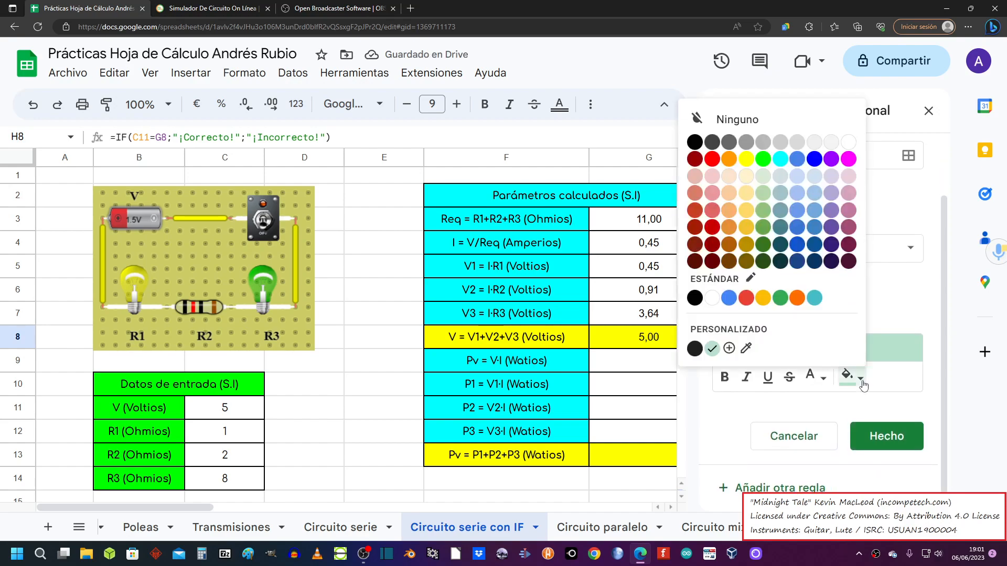
pyautogui.click(712, 159)
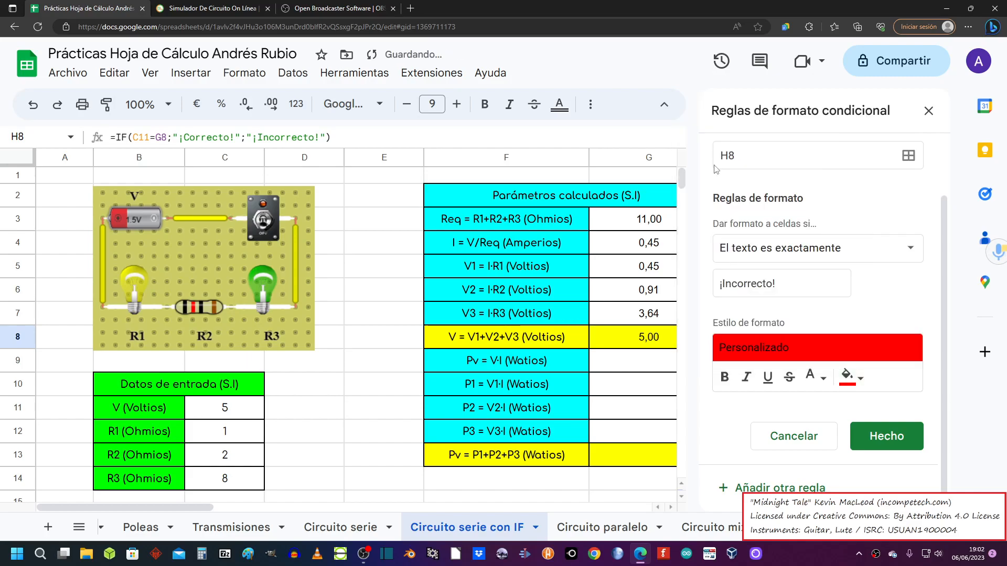
pyautogui.click(893, 438)
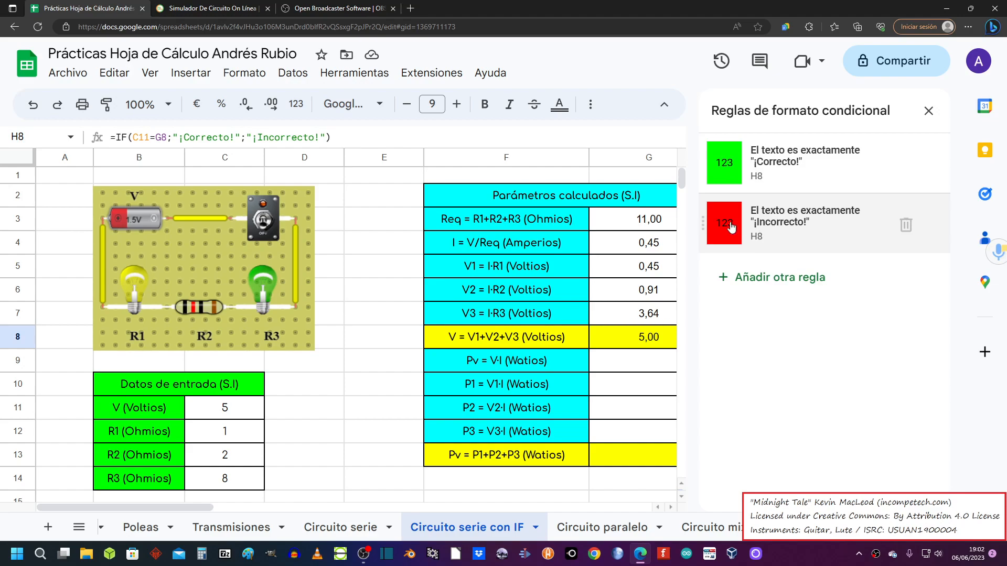
pyautogui.click(928, 111)
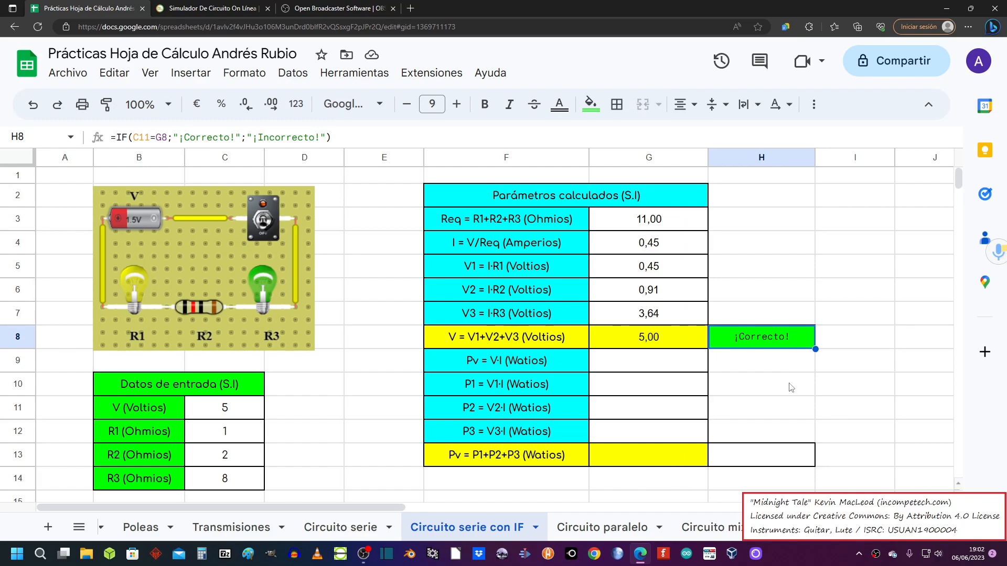
# Step: Change the V3 formula in G7 to the wrong =G4-C14 to test the conditional formatting in H8
pyautogui.click(656, 317)
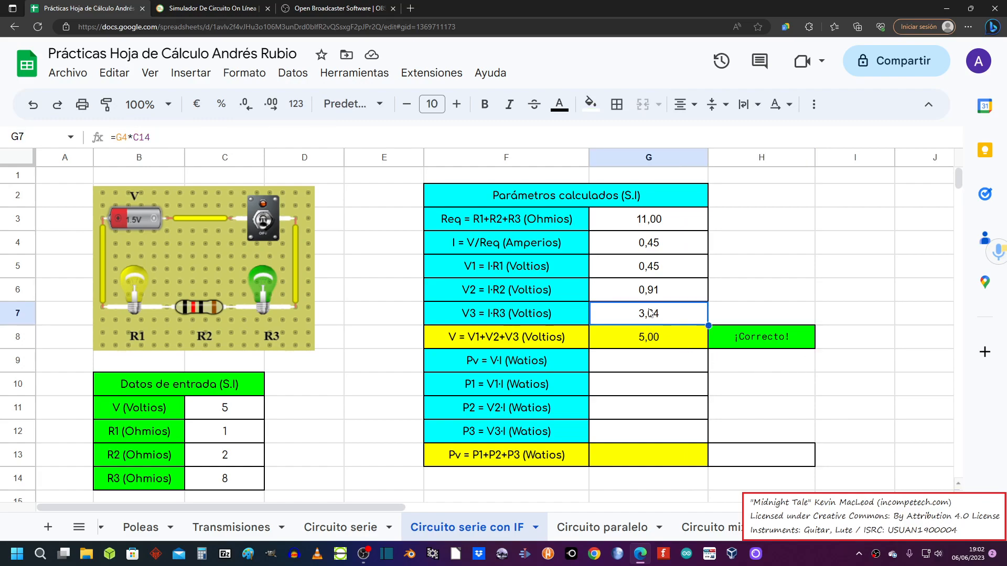
pyautogui.click(130, 138)
pyautogui.click(133, 137)
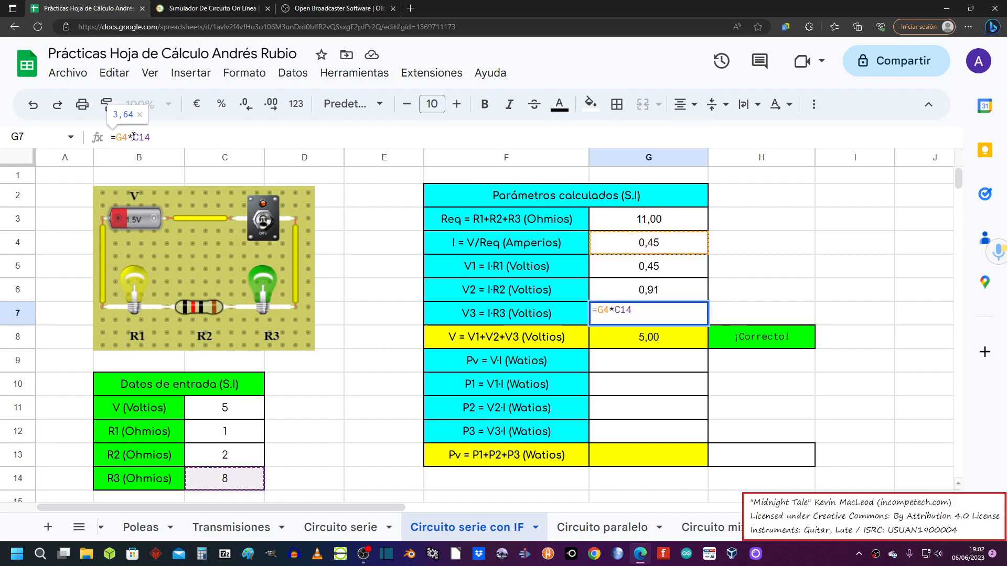
pyautogui.press('BackSpace')
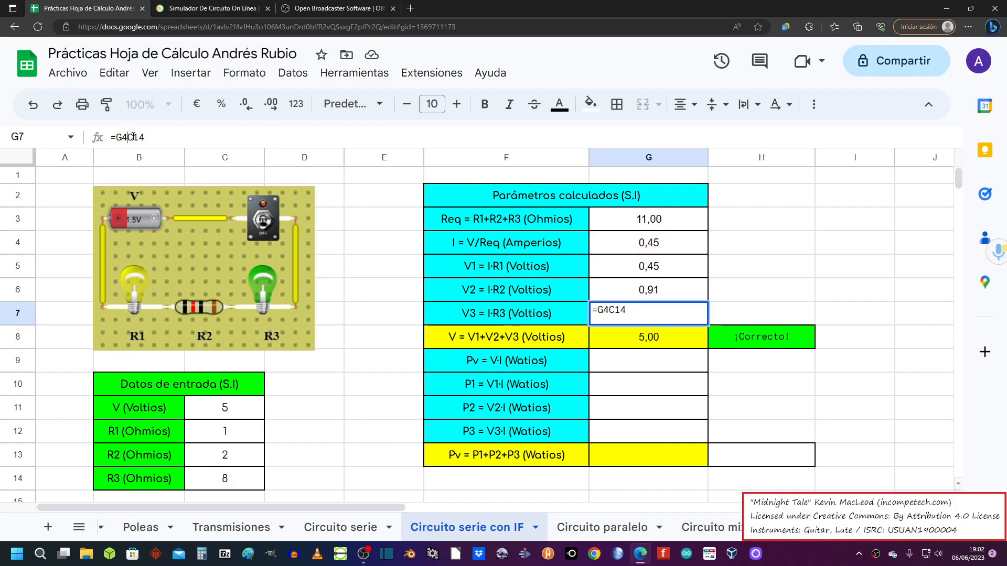
pyautogui.write('-')
pyautogui.press('Return')
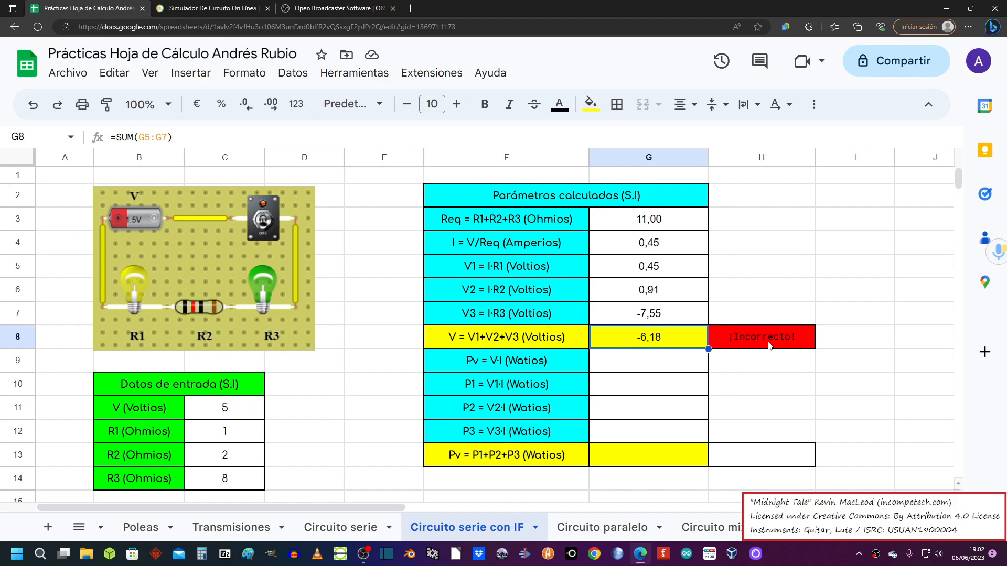
# Step: Restore the V3 formula in G7 to =G4*C14, replacing the subtraction with a multiplication
pyautogui.click(649, 317)
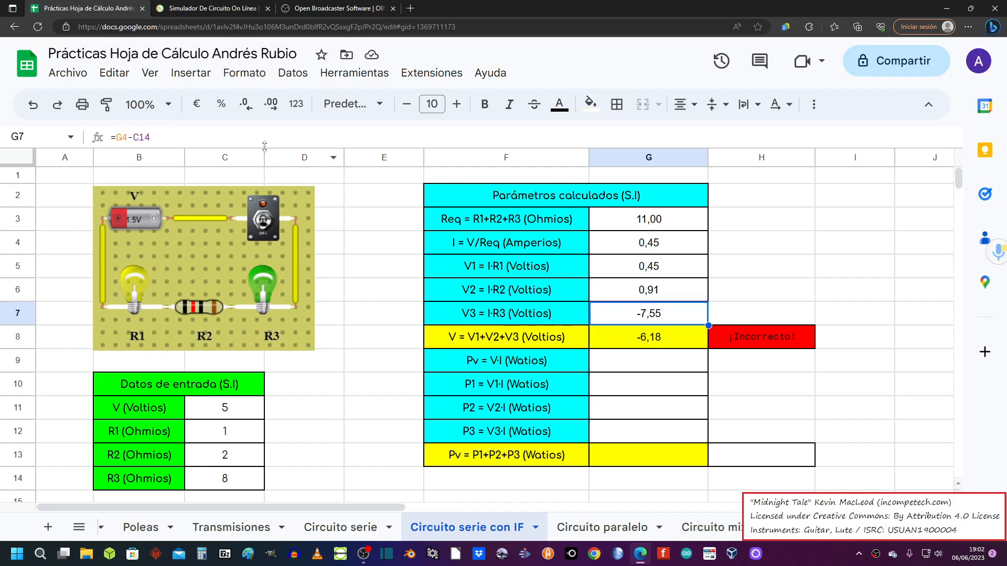
pyautogui.click(134, 138)
pyautogui.press('BackSpace')
pyautogui.write('*')
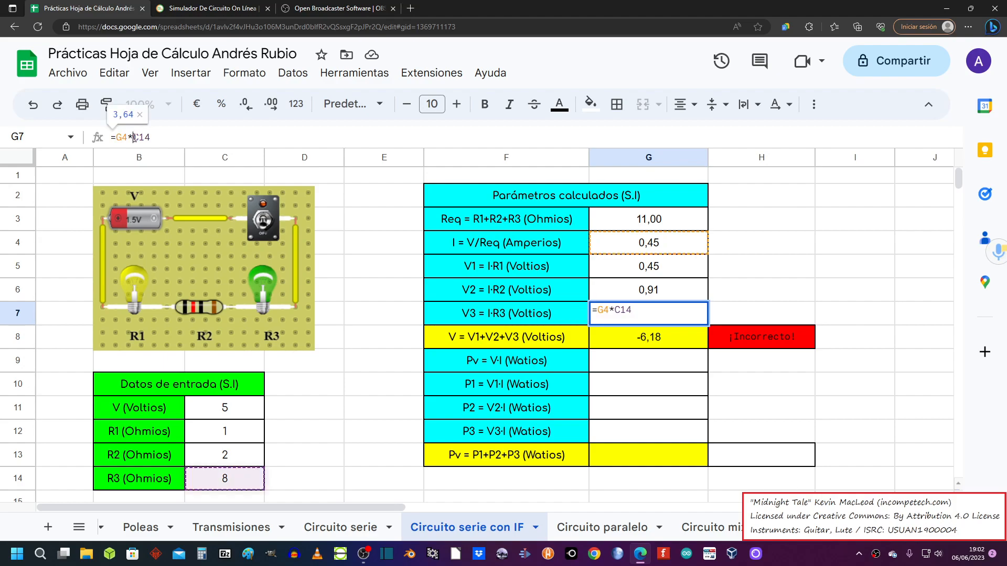
pyautogui.press('Return')
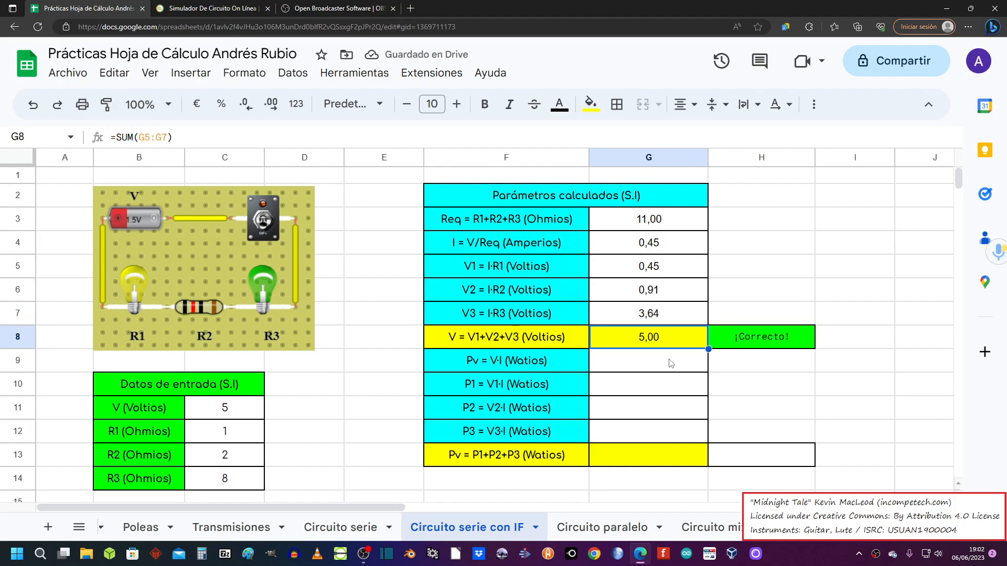
# Step: Calculate the source power Pv in G9 with the formula =C11*G4
pyautogui.click(656, 369)
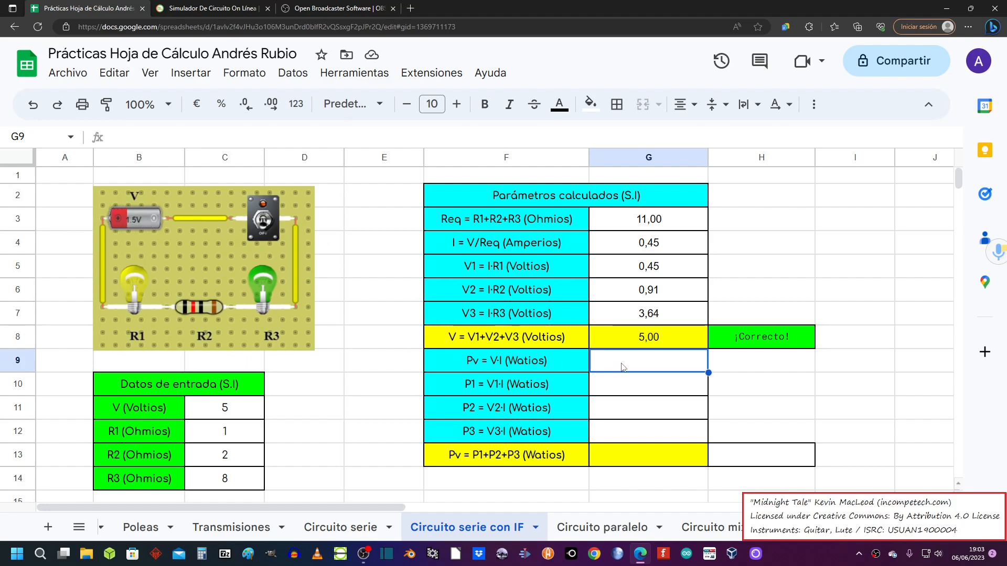
pyautogui.write('=')
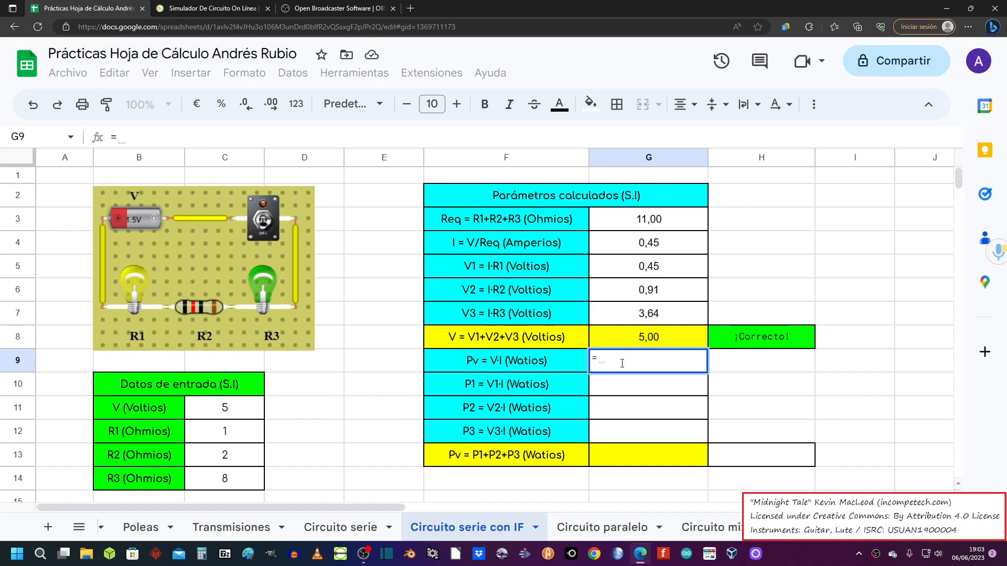
pyautogui.click(229, 410)
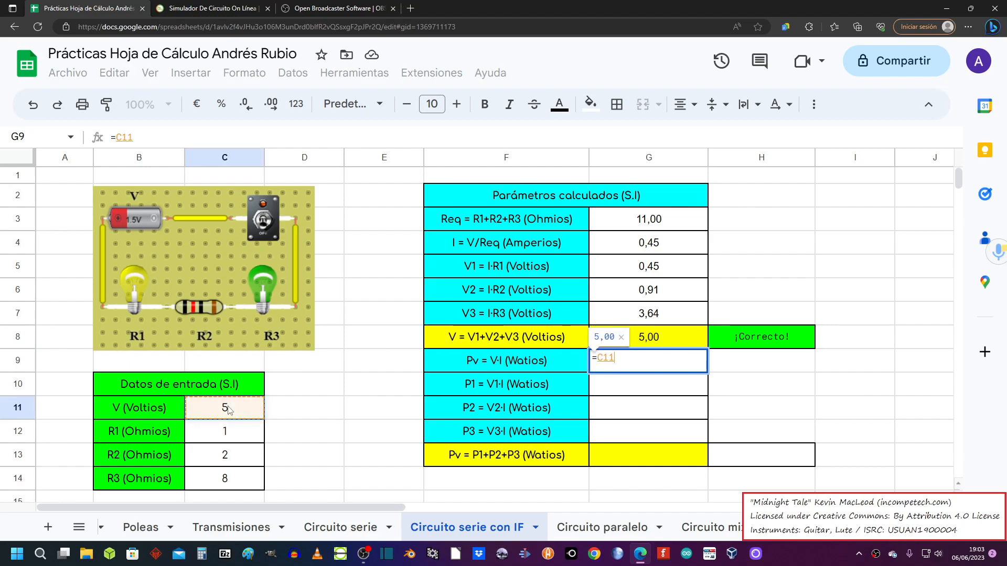
pyautogui.write('*')
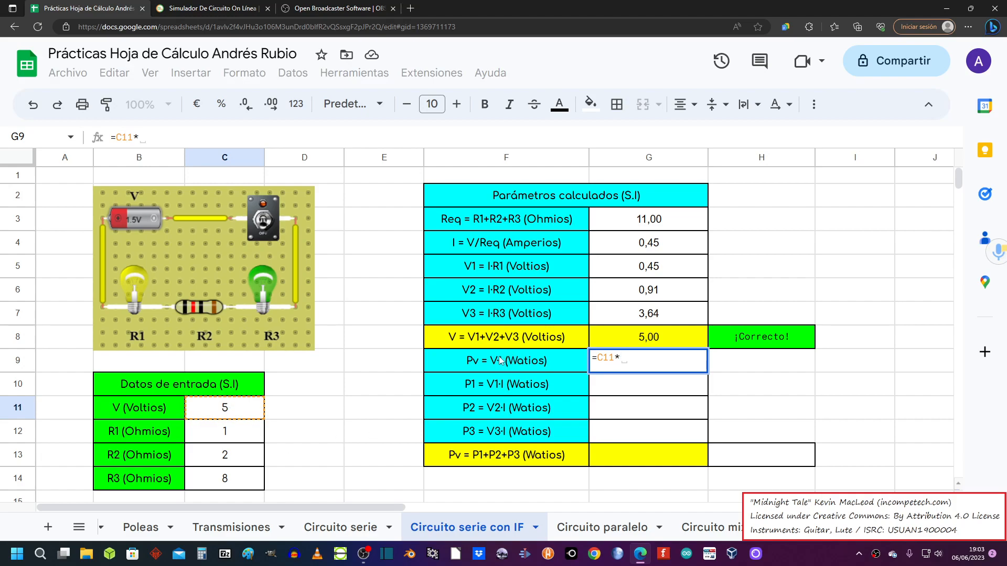
pyautogui.click(632, 248)
pyautogui.press('Return')
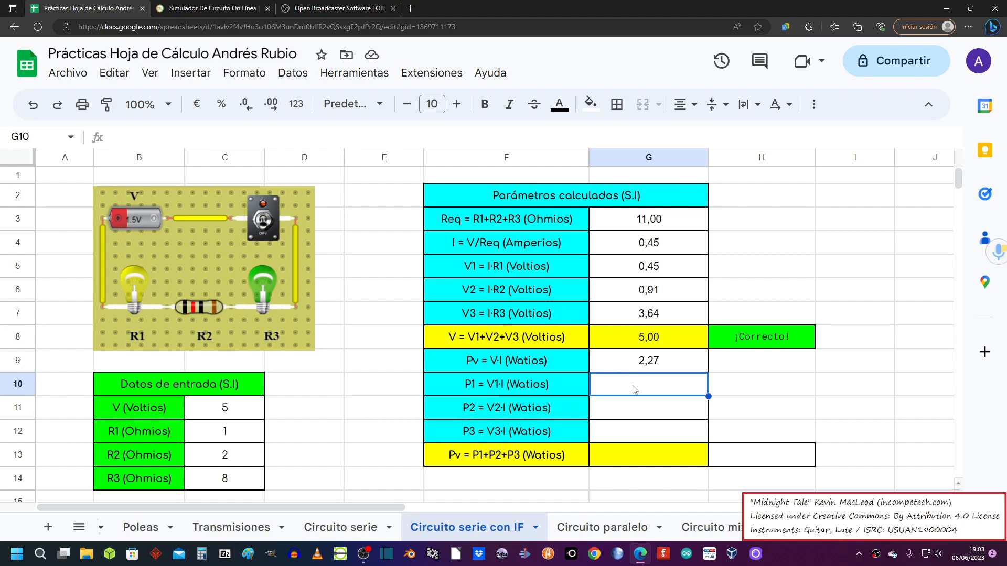
# Step: Calculate the power P1 in G10 with the formula =G5*G4
pyautogui.write('=')
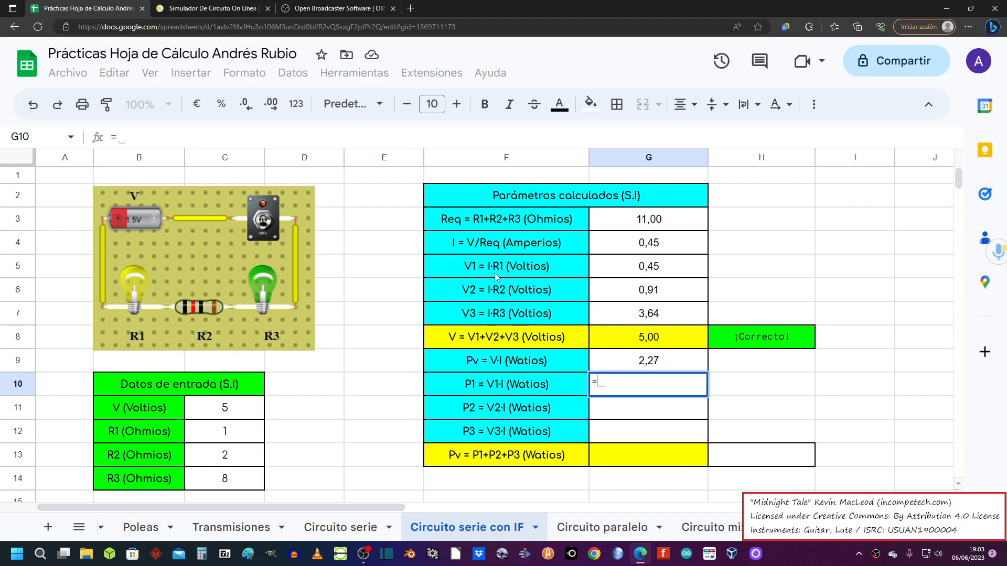
pyautogui.click(649, 273)
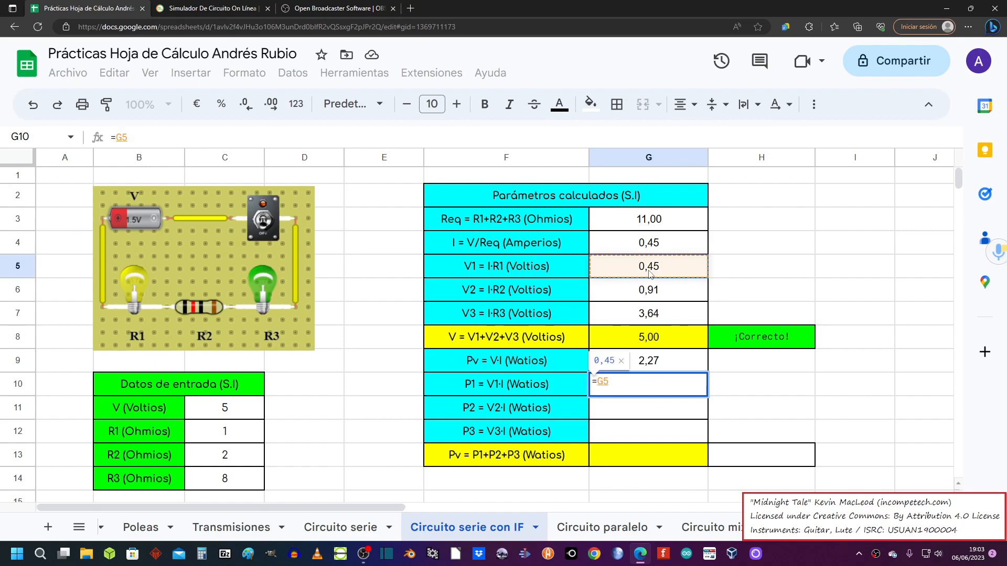
pyautogui.write('*')
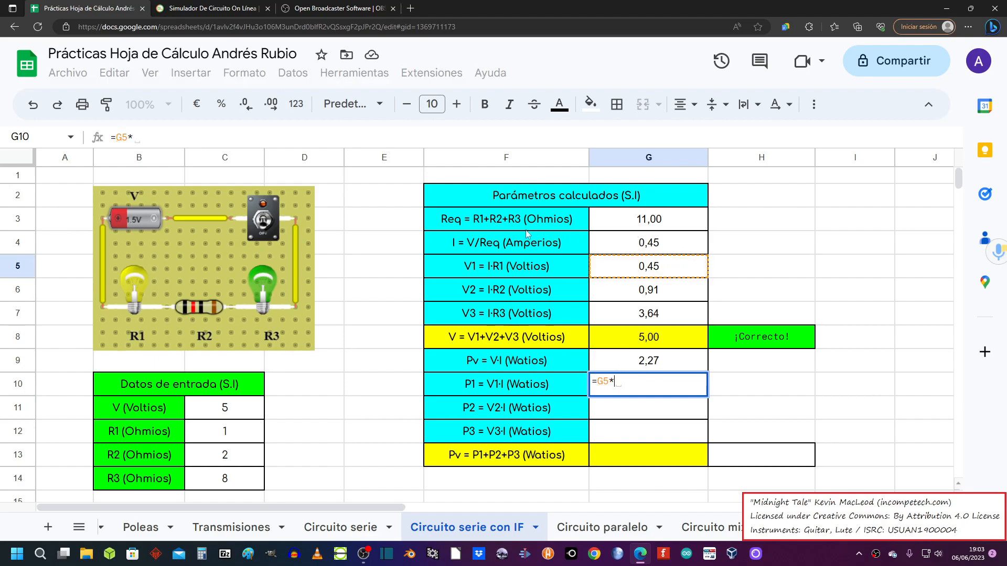
pyautogui.click(635, 246)
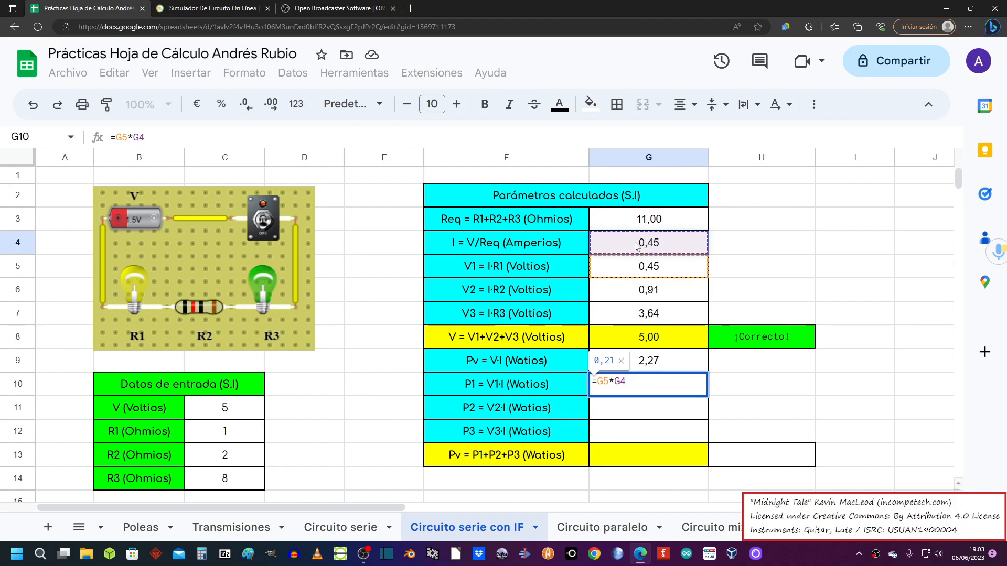
pyautogui.press('Return')
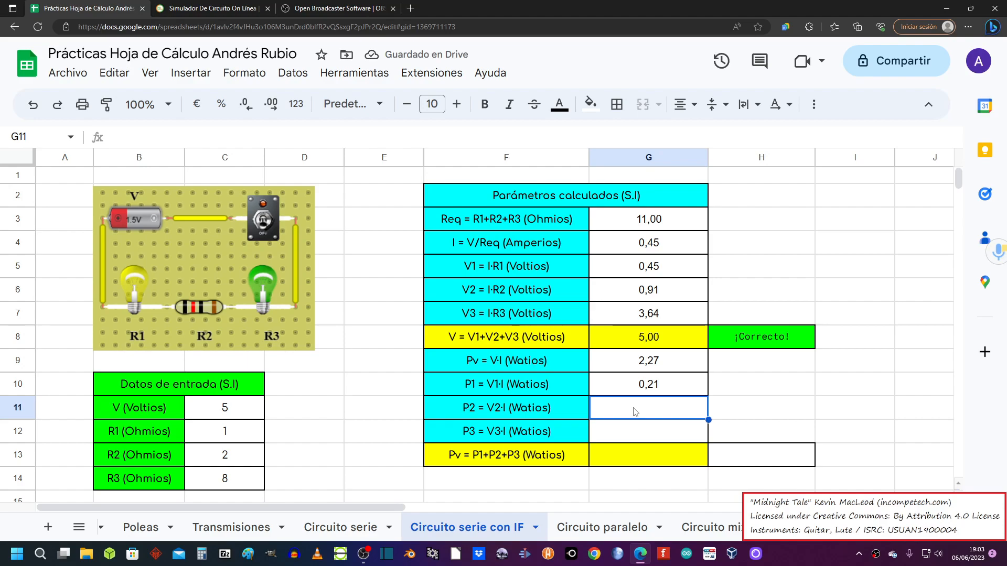
# Step: Calculate the power P2 in G11 with the formula =G6*G4
pyautogui.write('=')
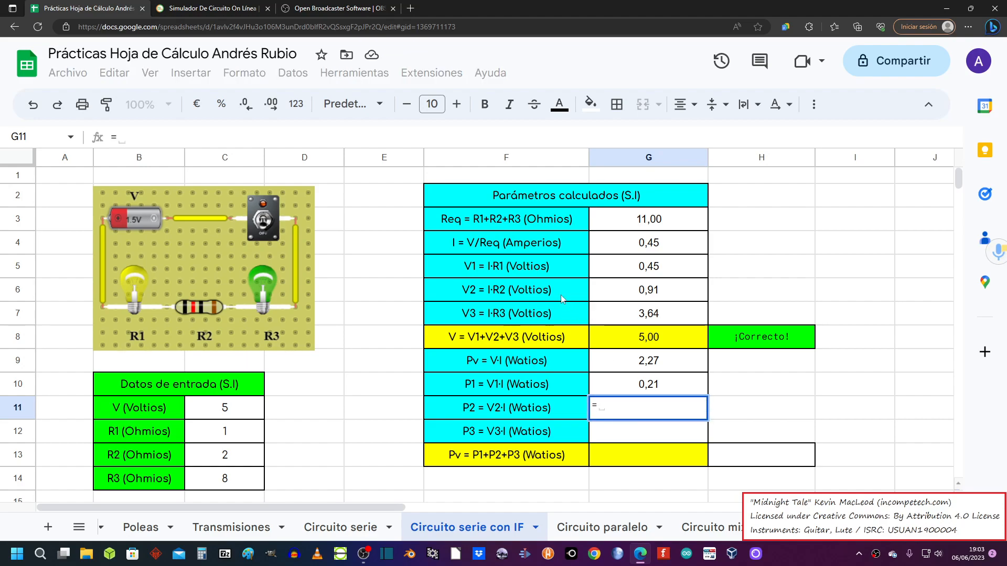
pyautogui.click(631, 296)
pyautogui.write('*')
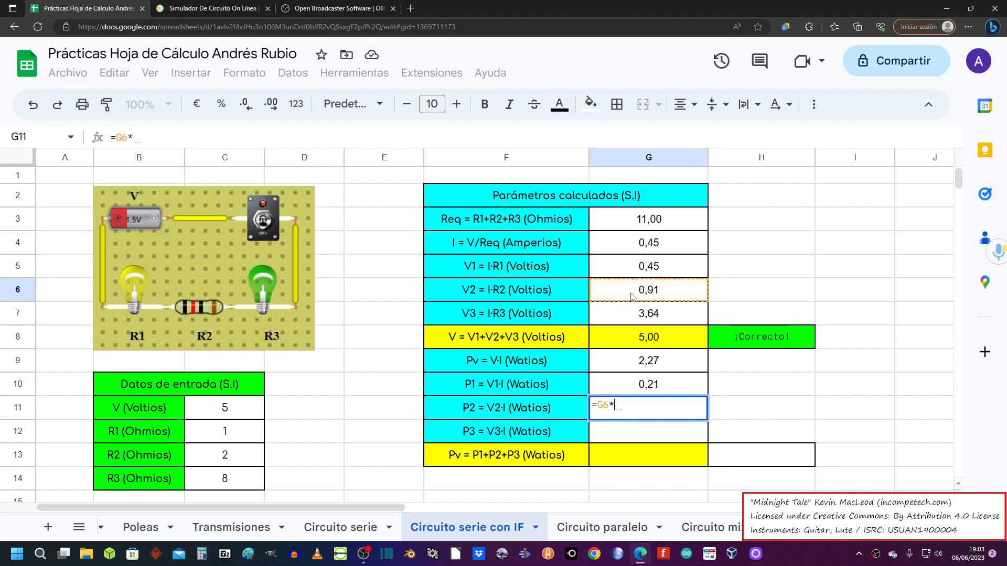
pyautogui.click(641, 246)
pyautogui.press('Return')
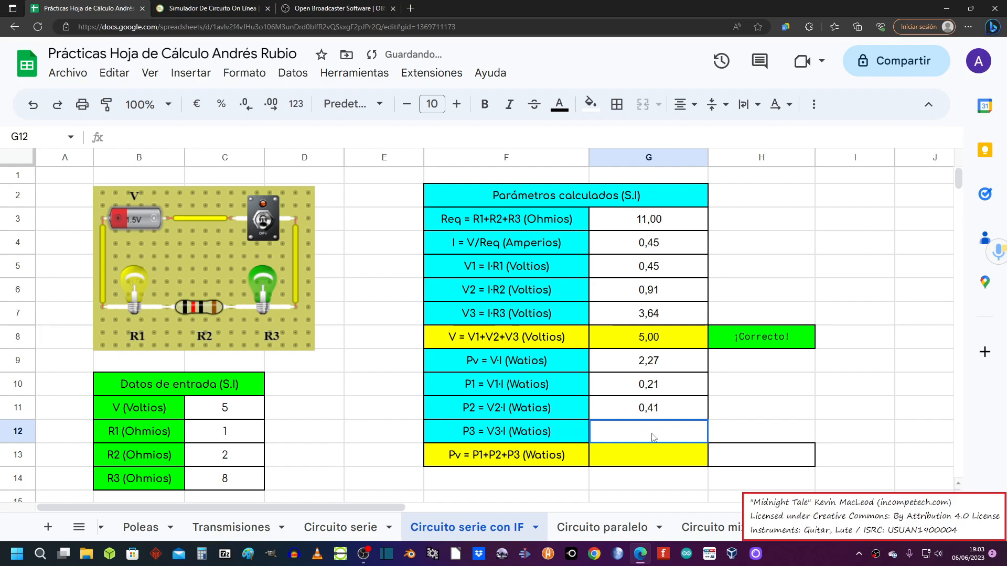
# Step: Calculate the power P3 in G12 with the formula =G7*G4
pyautogui.write('=')
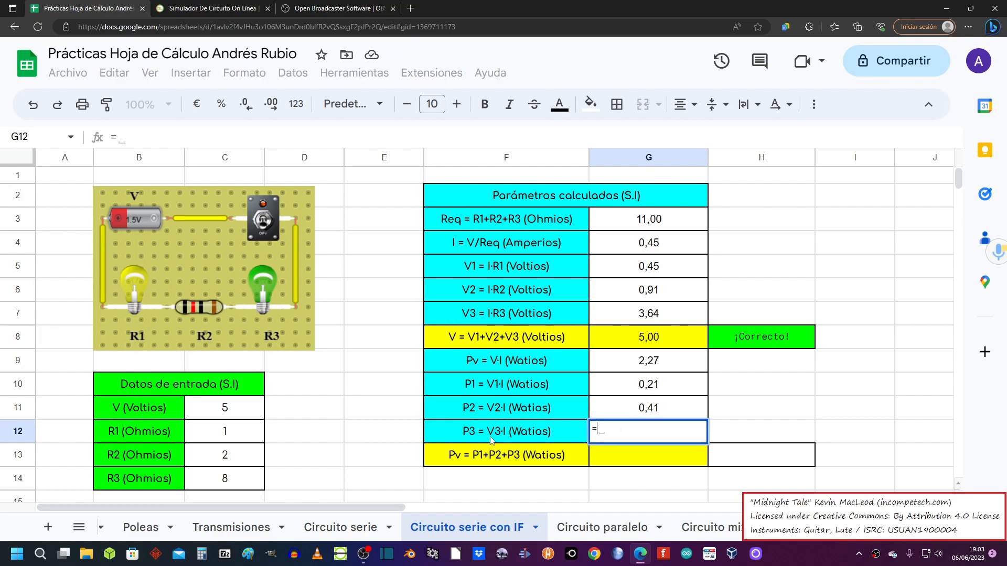
pyautogui.click(639, 318)
pyautogui.write('*')
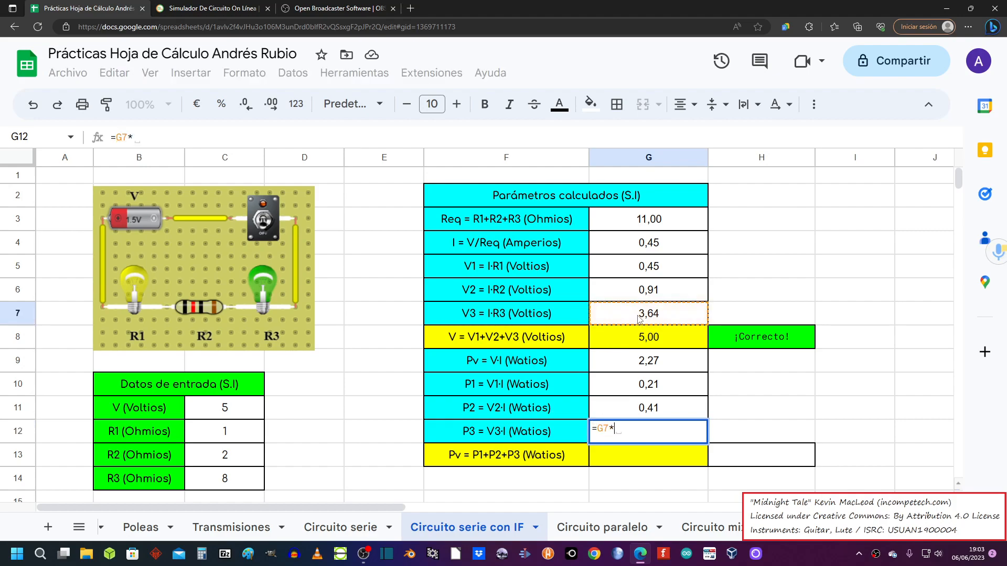
pyautogui.click(644, 248)
pyautogui.press('Return')
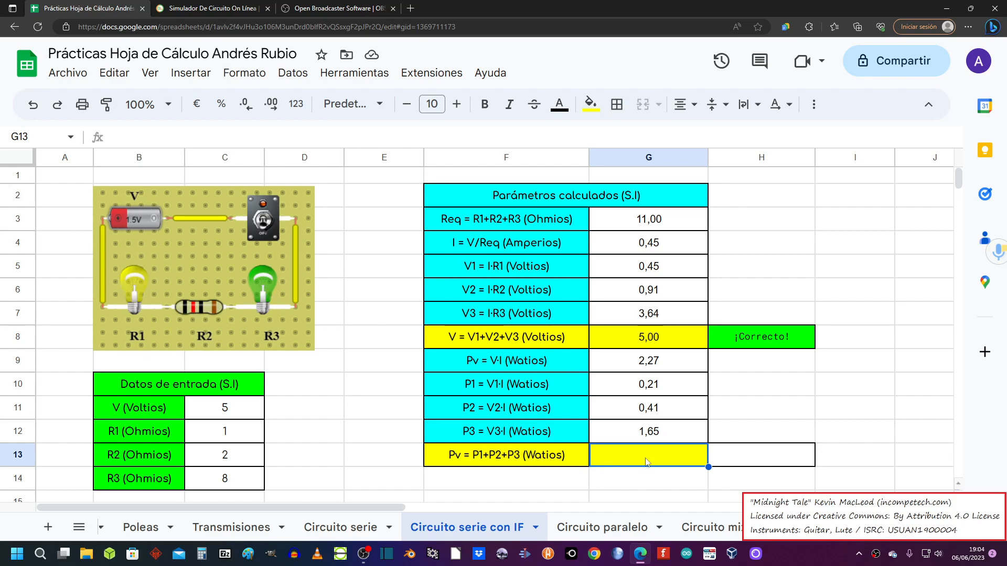
# Step: Insert the logical IF function in H13 with the condition G9=G13 comparing the two source power cells
pyautogui.click(743, 458)
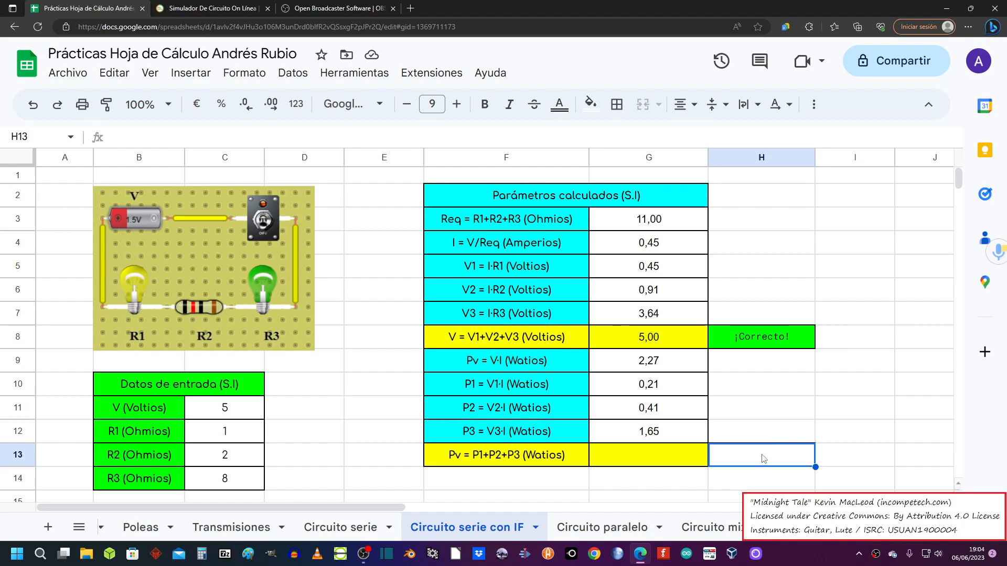
pyautogui.click(190, 73)
pyautogui.moveTo(293, 353)
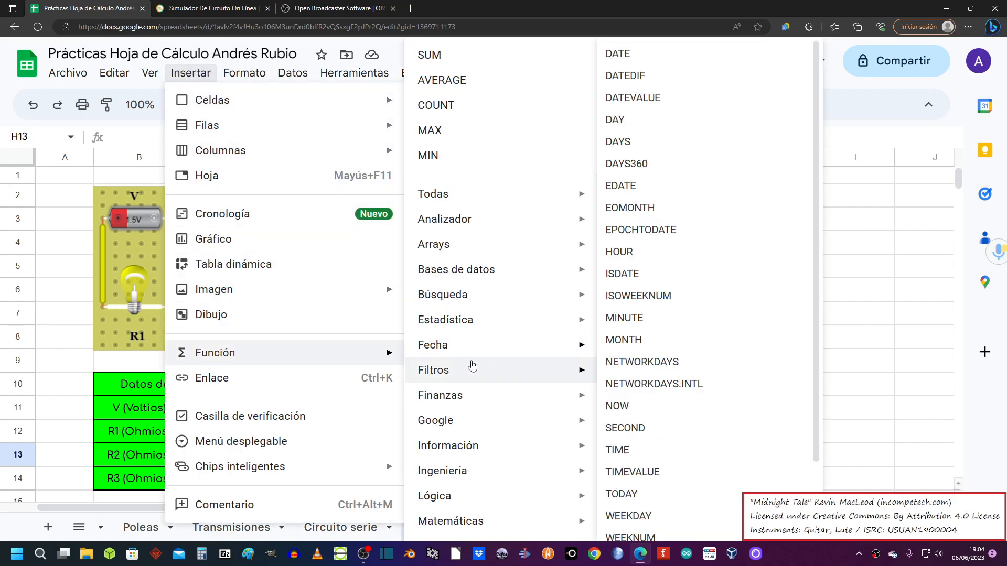
pyautogui.scroll(-2, 460, 356)
pyautogui.moveTo(493, 390)
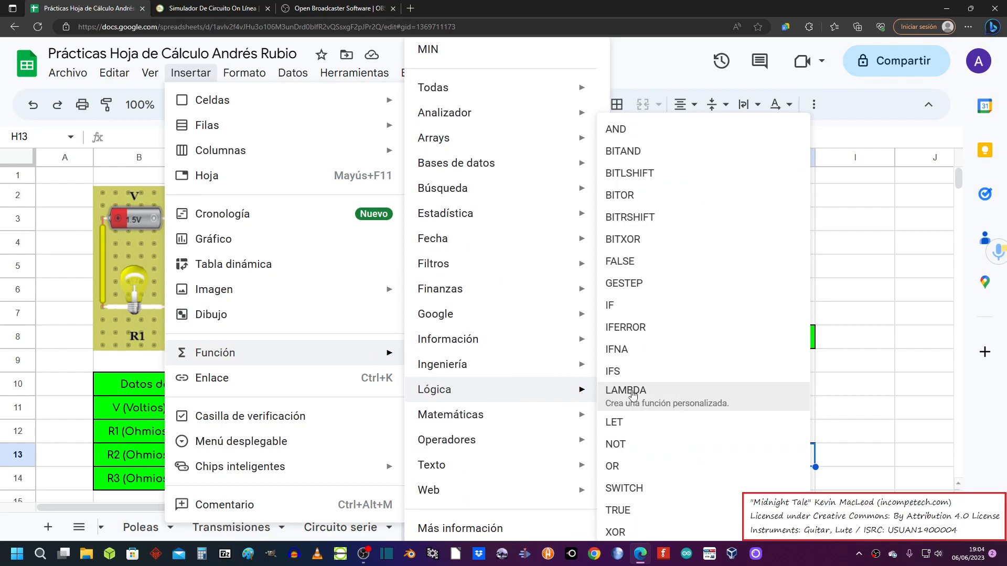
pyautogui.click(619, 307)
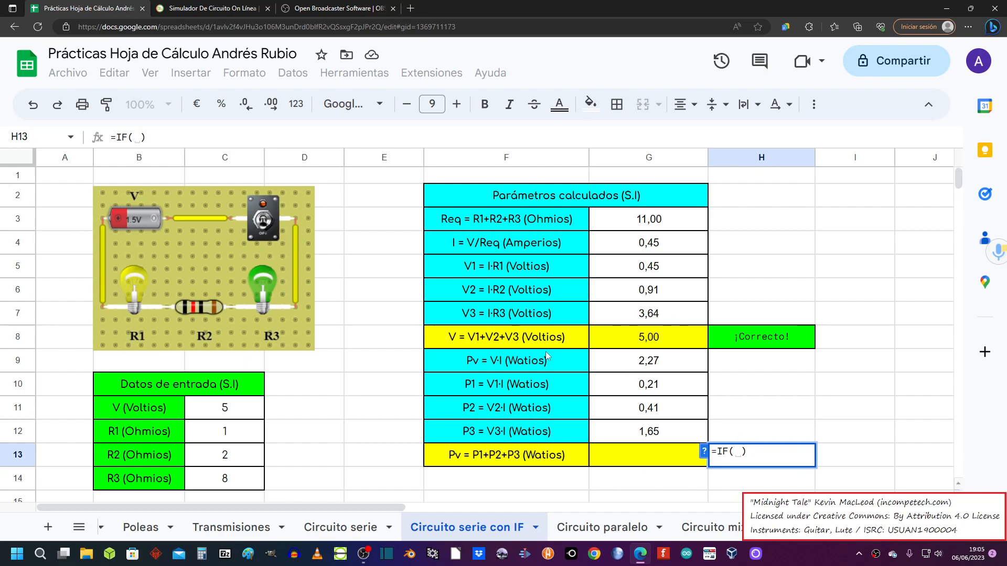
pyautogui.click(642, 366)
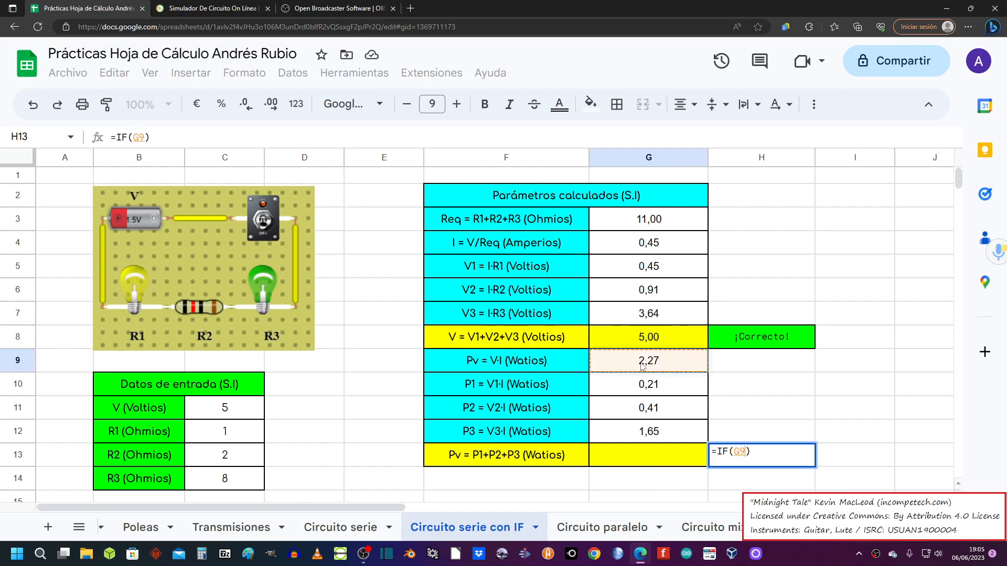
pyautogui.write('=')
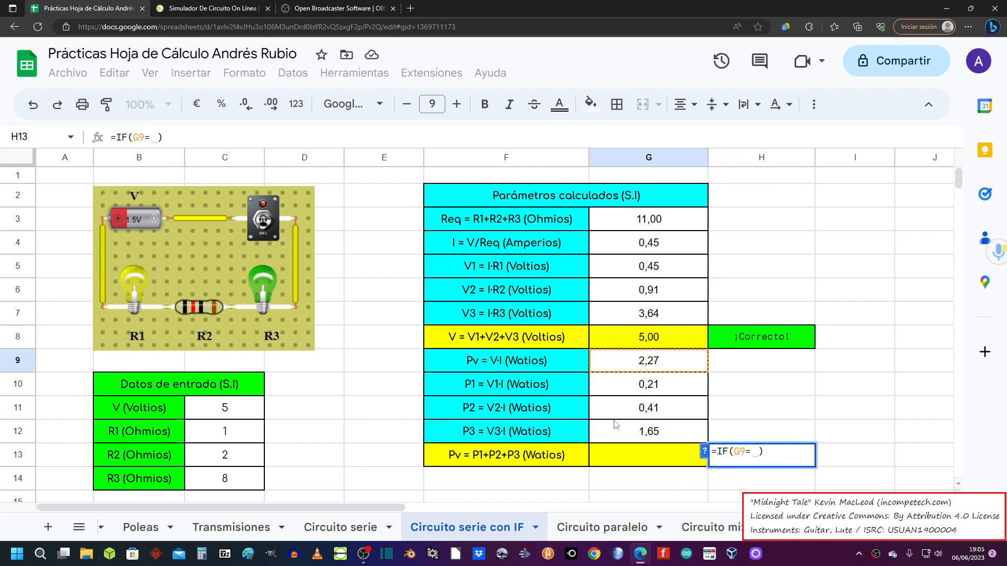
pyautogui.click(641, 461)
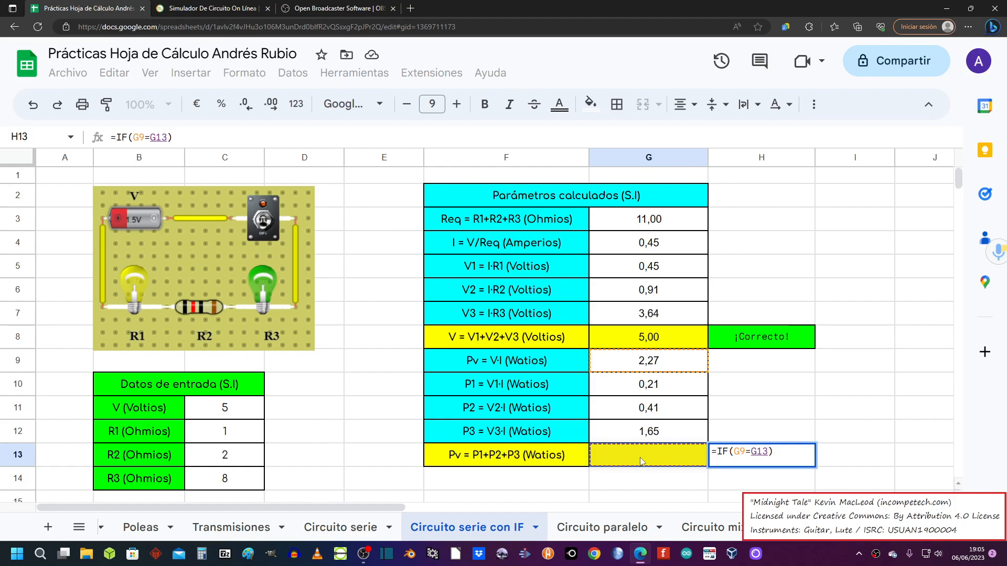
# Step: Add "¡Correcto!" as the value the IF function in H13 returns when the condition is true
pyautogui.write(';')
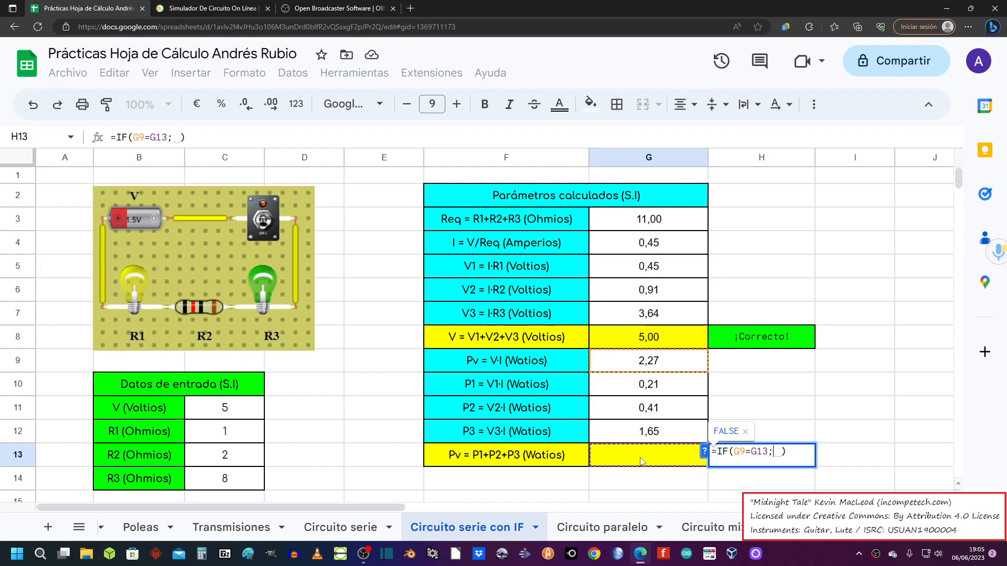
pyautogui.write('"')
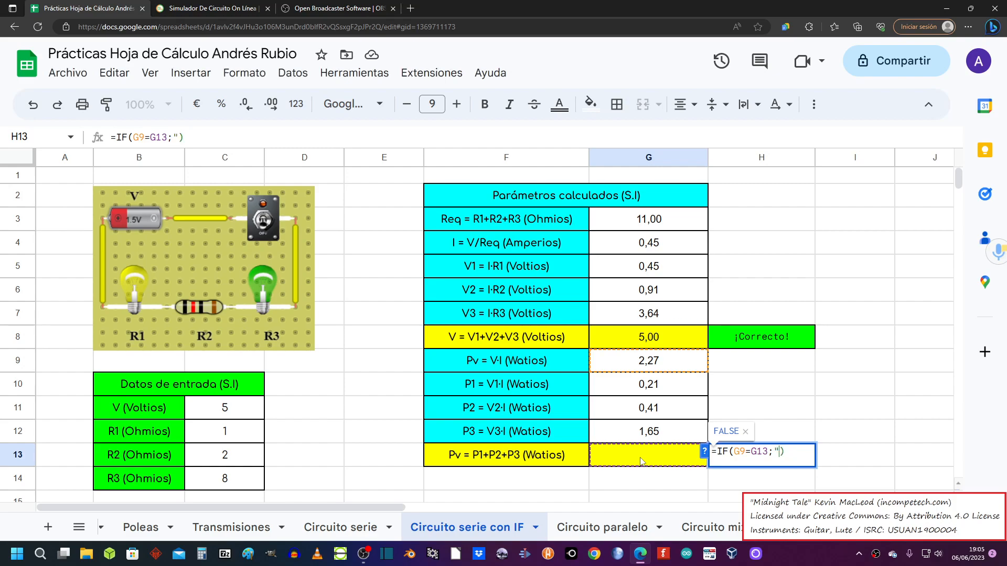
pyautogui.write('¡')
pyautogui.write('Correc')
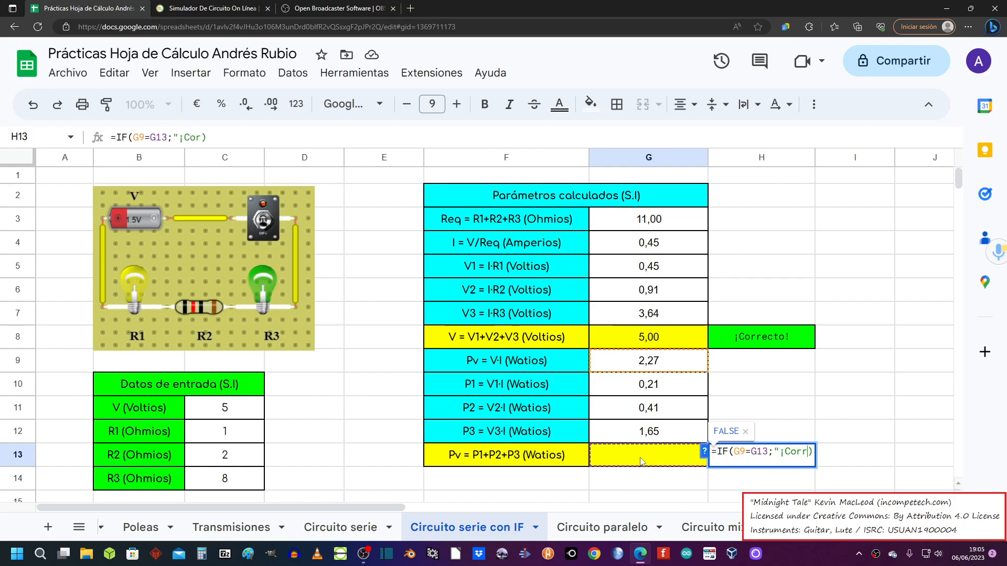
pyautogui.write('to')
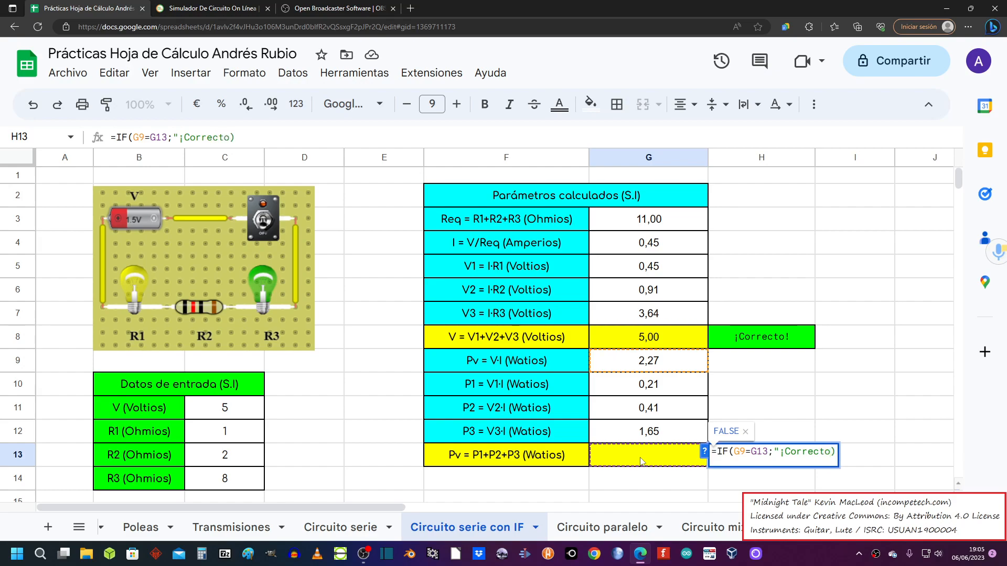
pyautogui.write('!"')
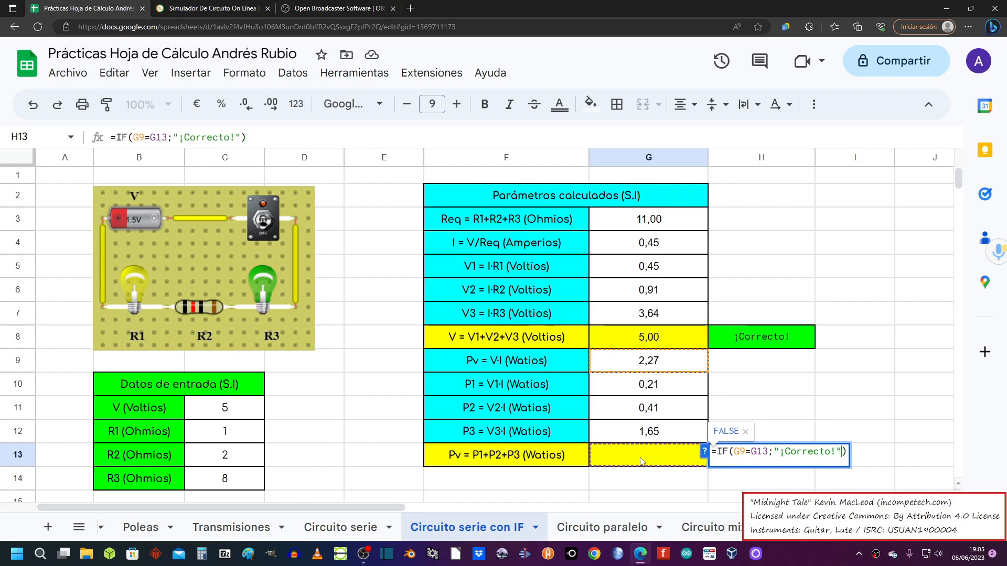
# Step: Add "¡Incorrecto!" as the false value of the IF function in H13 and enter the formula
pyautogui.write(';')
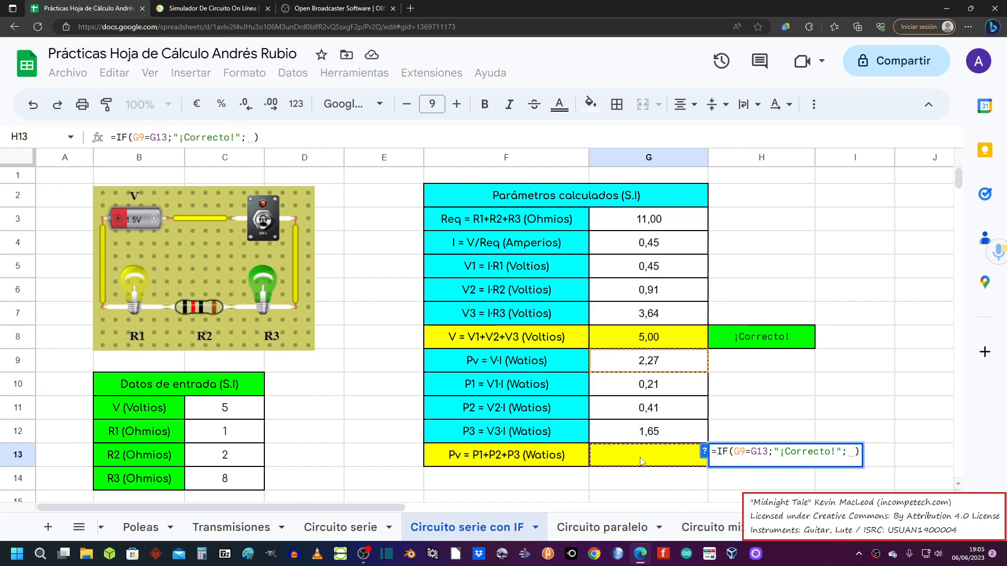
pyautogui.write('"')
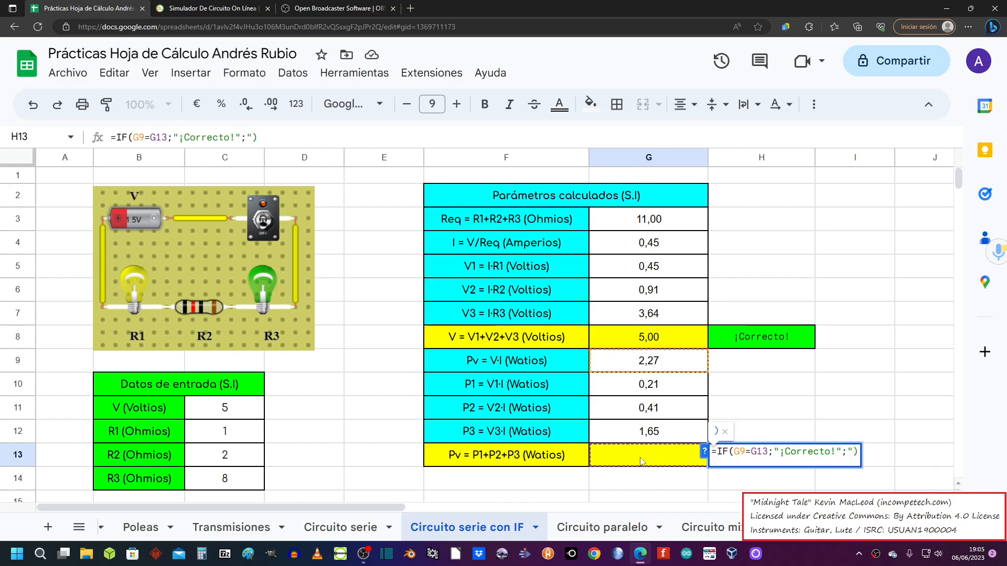
pyautogui.write('¡')
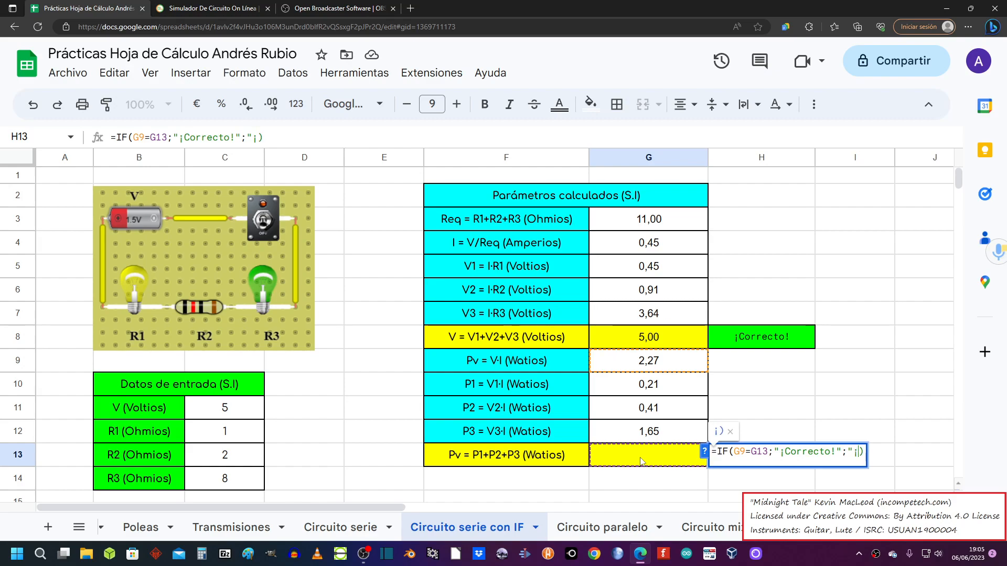
pyautogui.write('Incorrec')
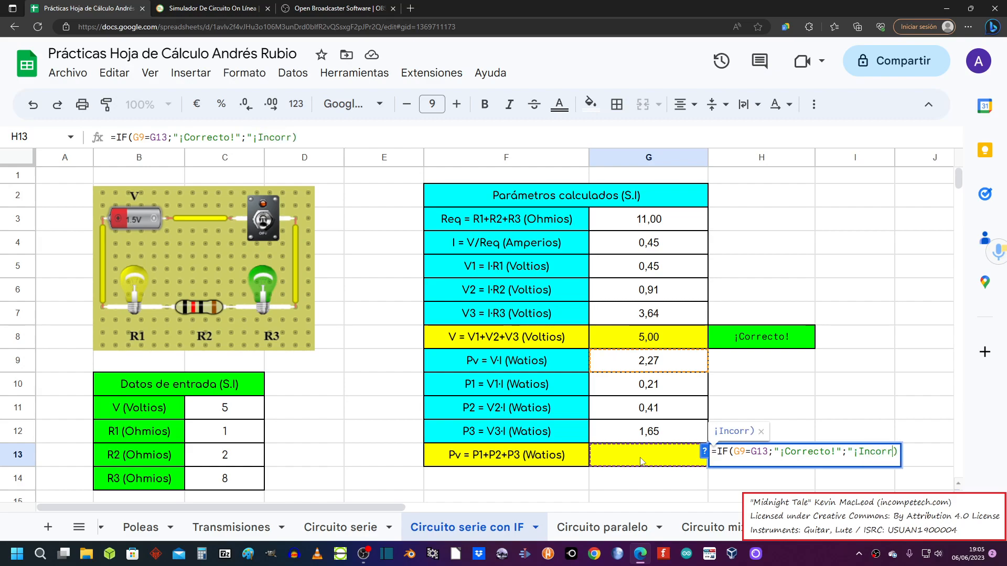
pyautogui.write('to')
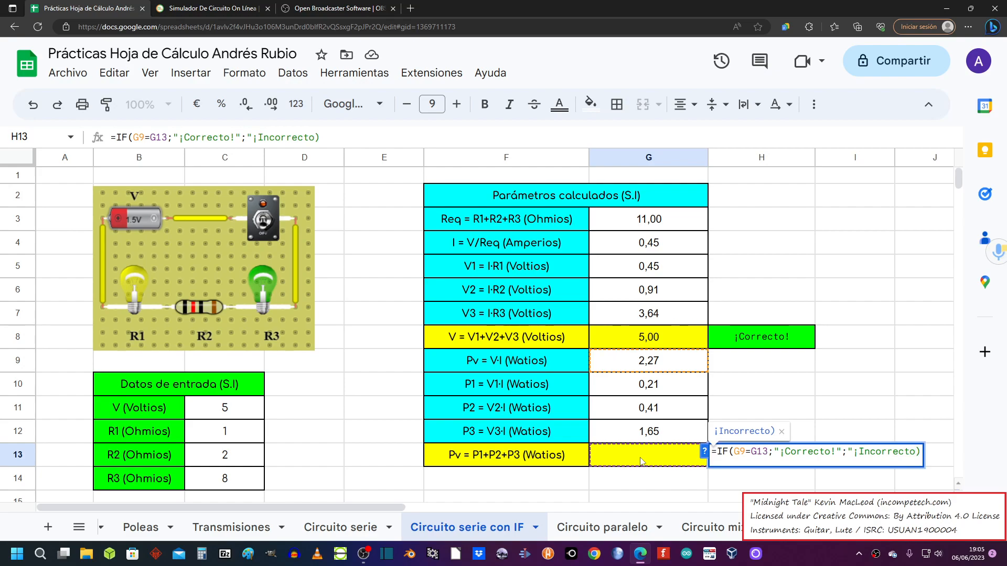
pyautogui.write('!')
pyautogui.write('")')
pyautogui.press('Return')
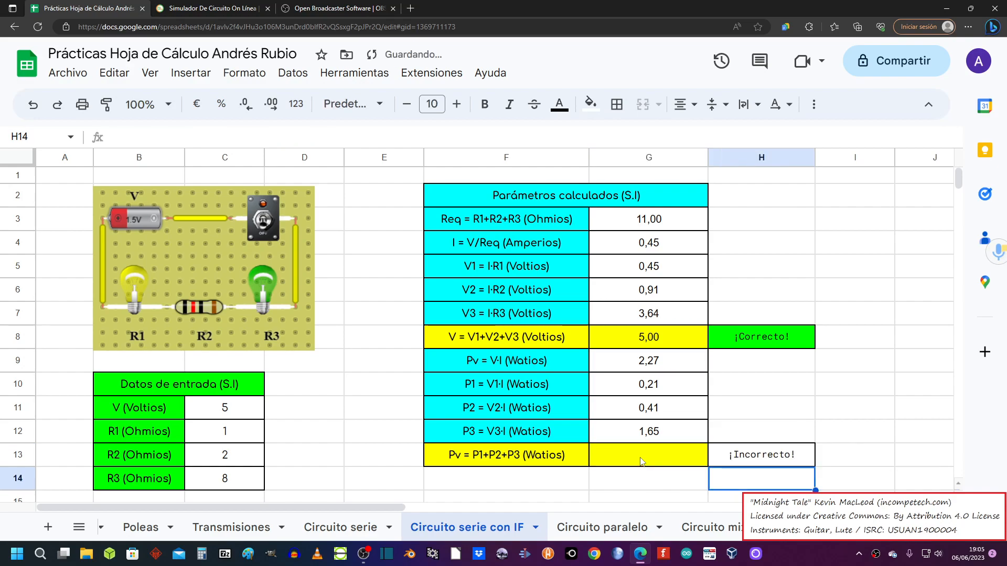
# Step: Review the IF formula in H13 and the two power cells it compares, G9 and G13
pyautogui.click(761, 463)
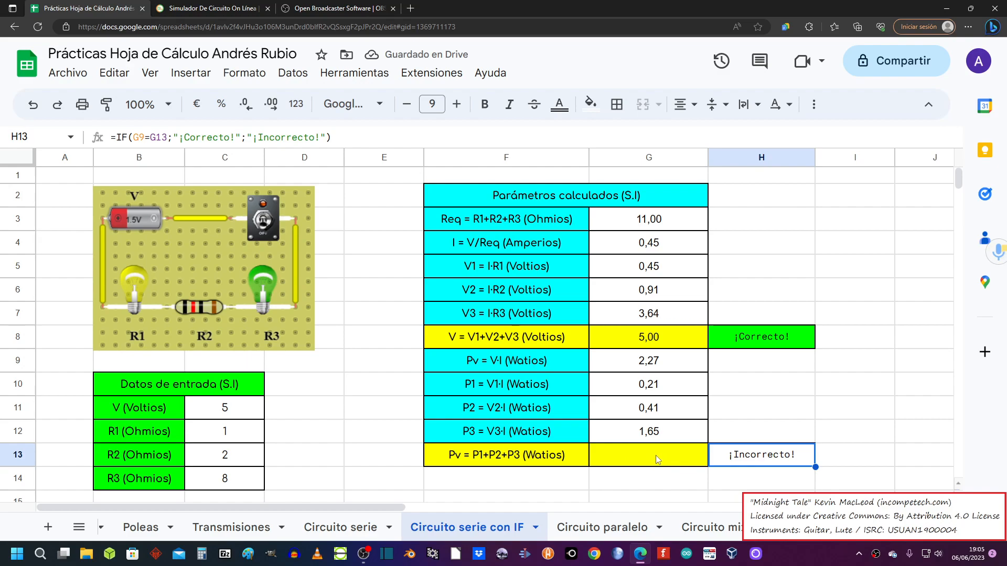
pyautogui.click(657, 370)
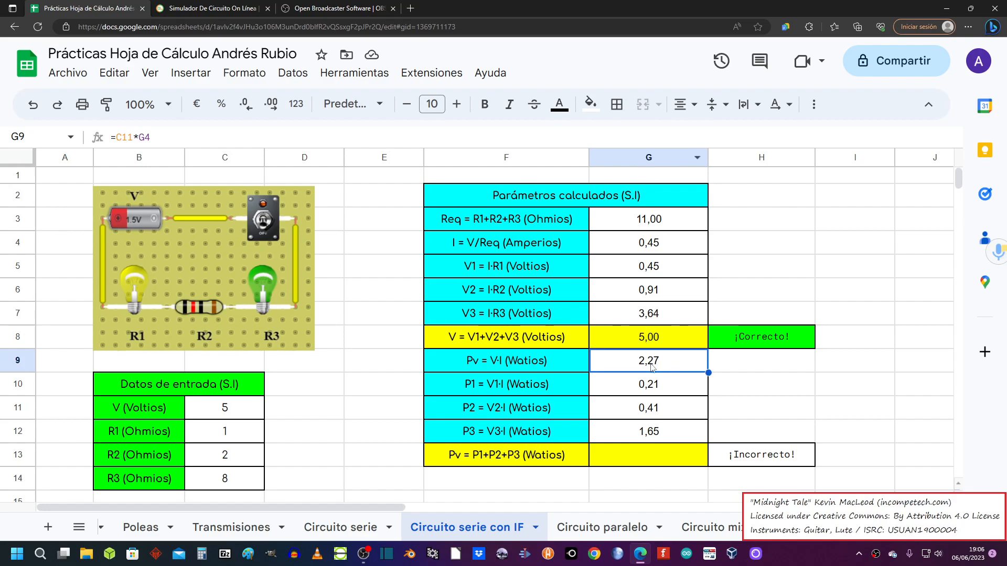
pyautogui.click(650, 454)
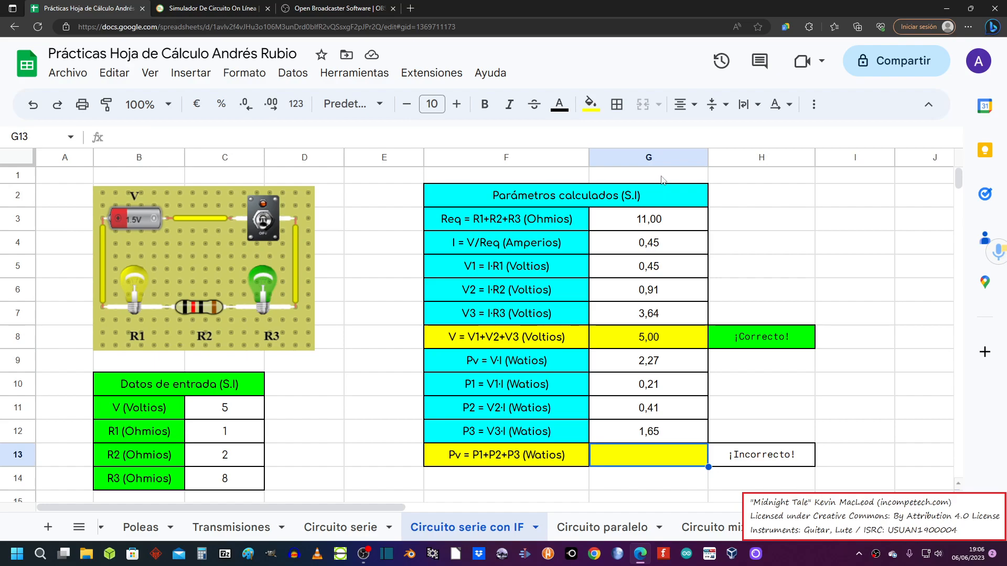
pyautogui.click(753, 462)
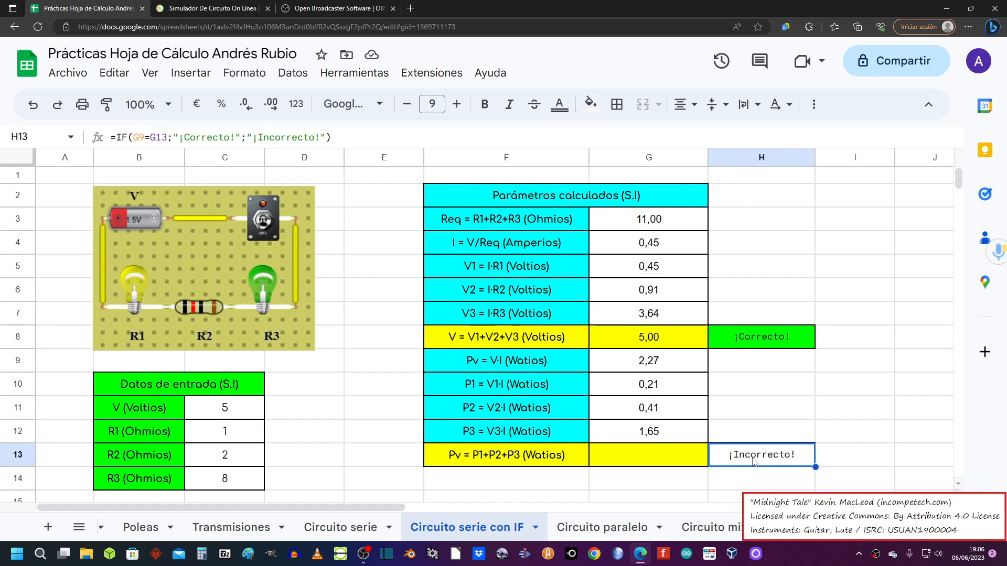
pyautogui.click(647, 454)
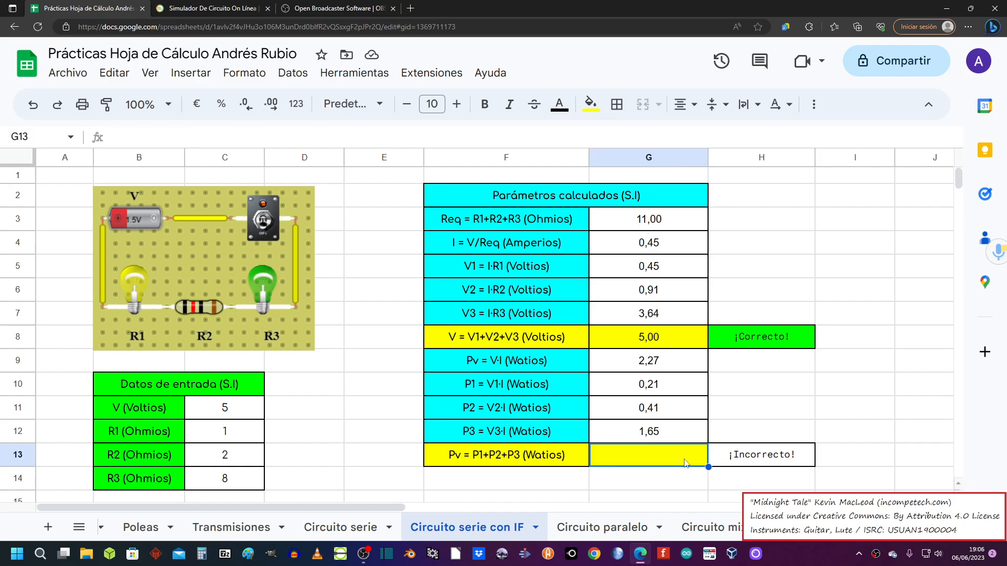
pyautogui.rightClick(766, 460)
pyautogui.scroll(-2, 821, 462)
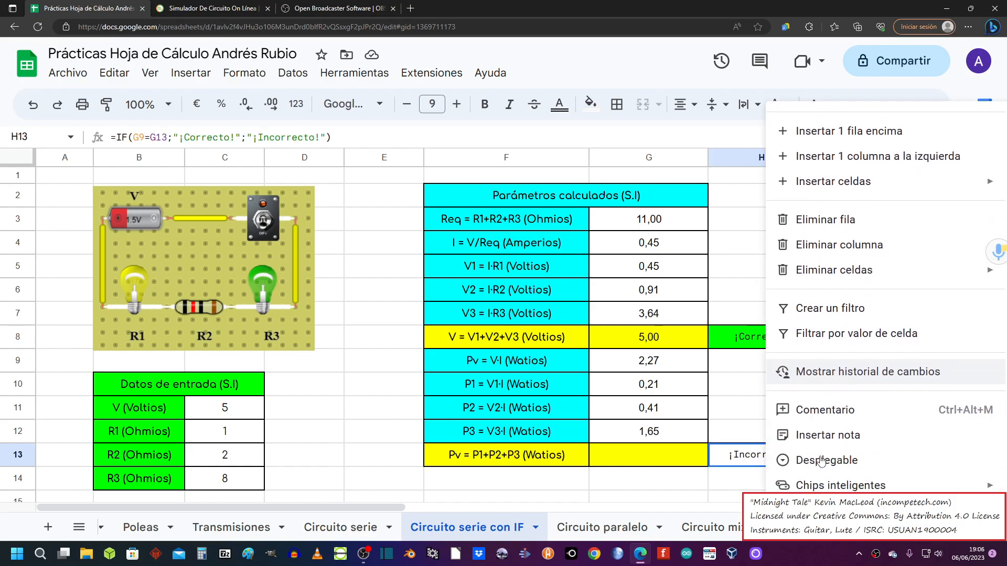
pyautogui.moveTo(824, 510)
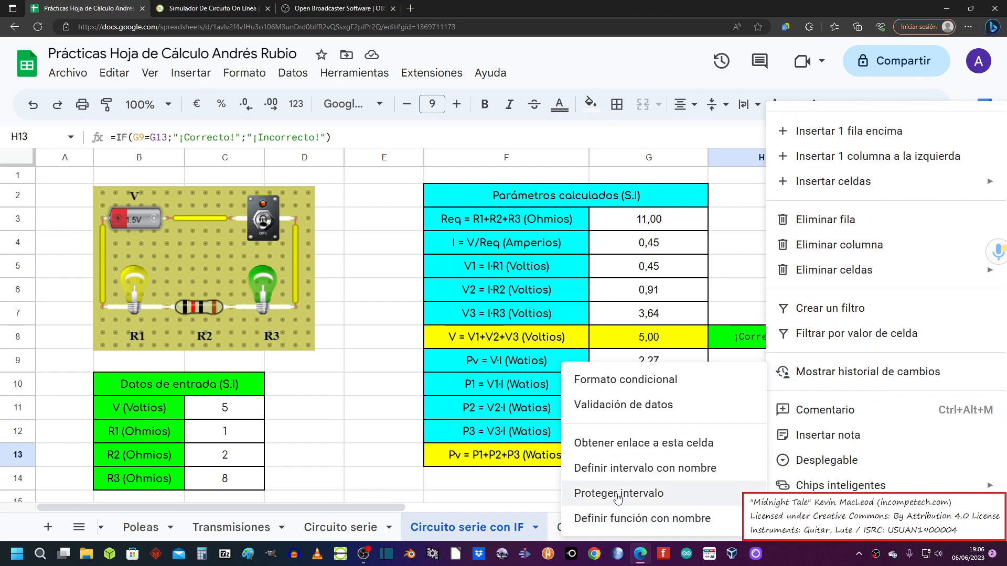
pyautogui.click(619, 380)
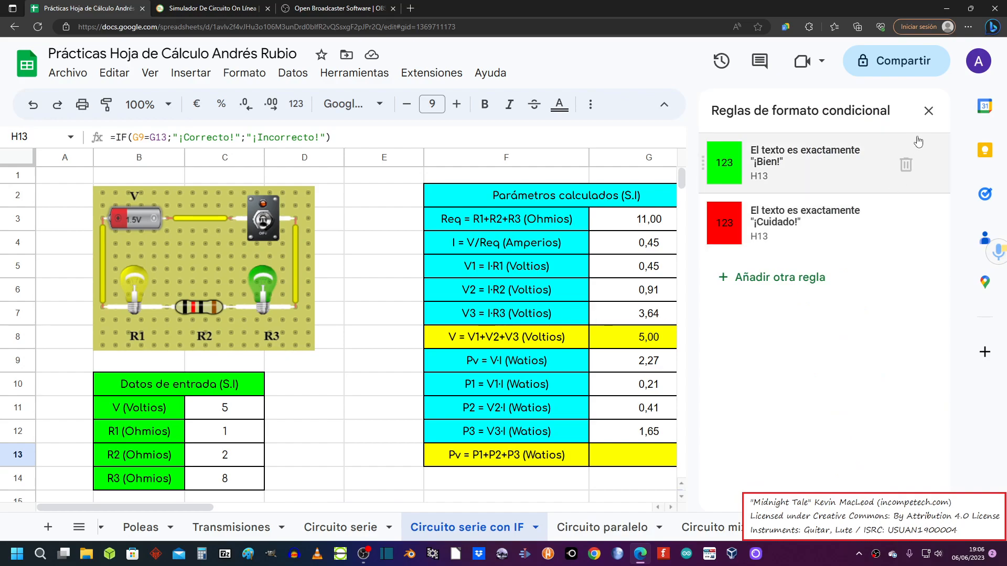
pyautogui.click(598, 177)
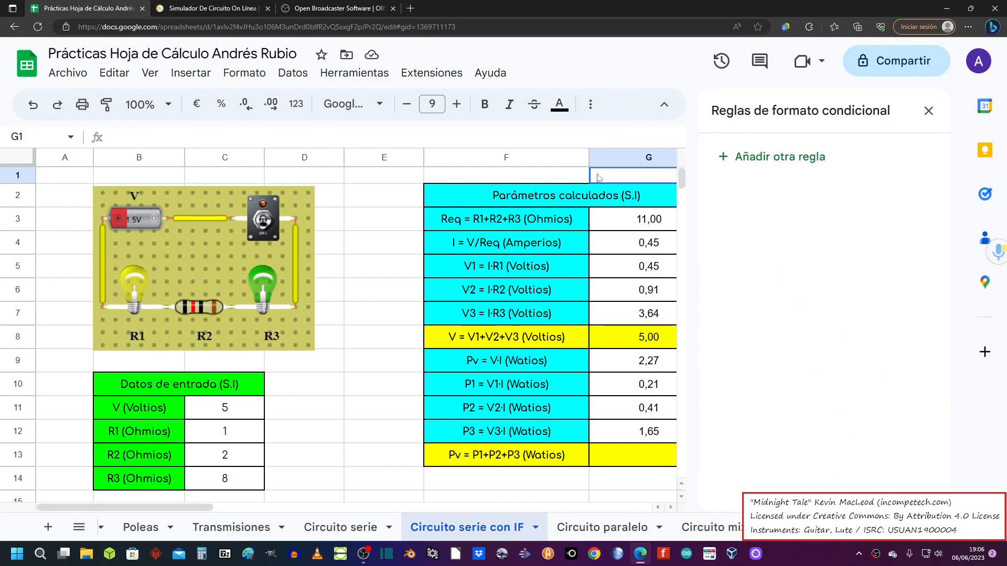
pyautogui.click(929, 110)
# Step: Delete the two conditional formatting rules of H13 for the texts "¡Bien!" and "¡Cuidado!"
pyautogui.click(765, 460)
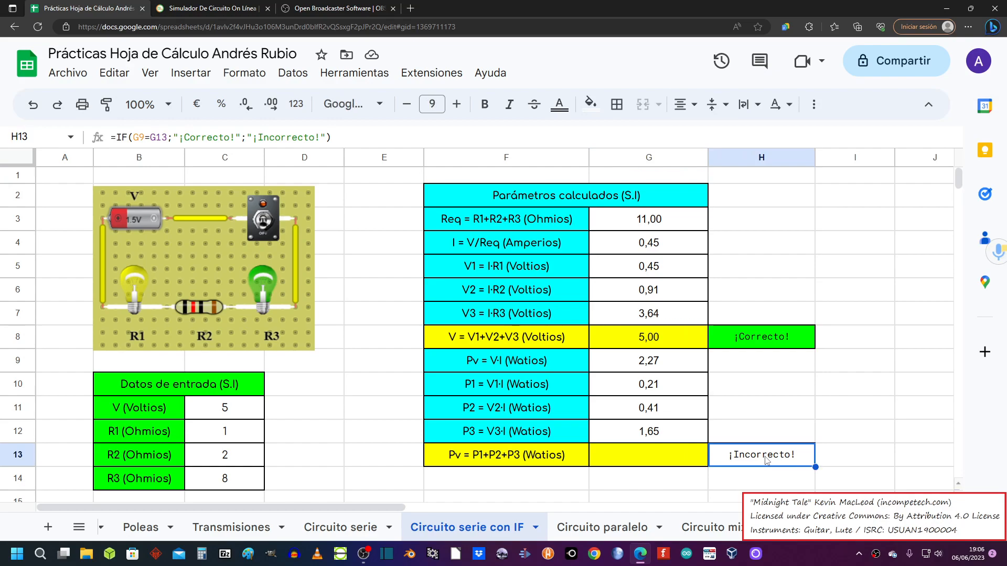
pyautogui.rightClick(766, 460)
pyautogui.scroll(-2, 865, 472)
pyautogui.moveTo(839, 517)
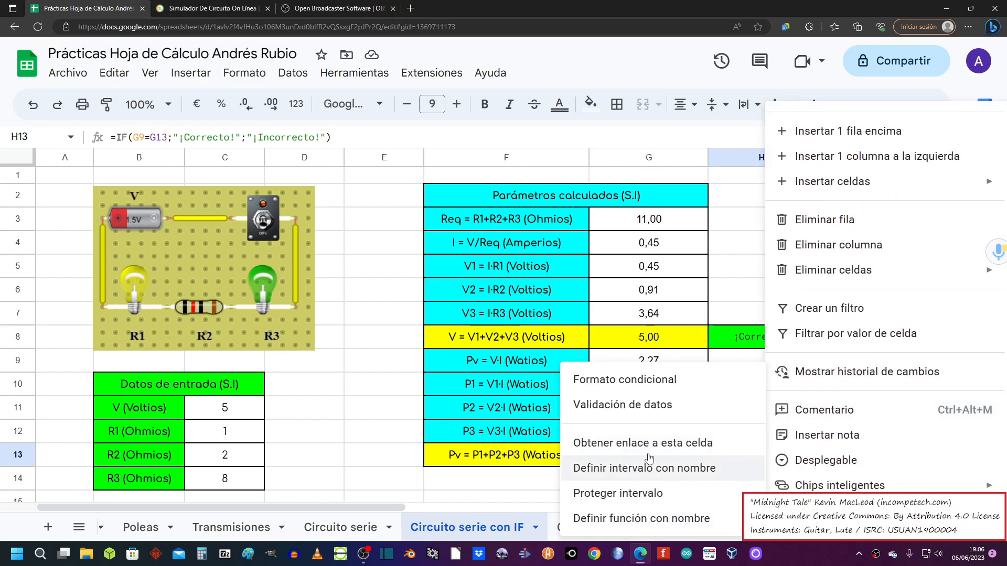
pyautogui.click(624, 379)
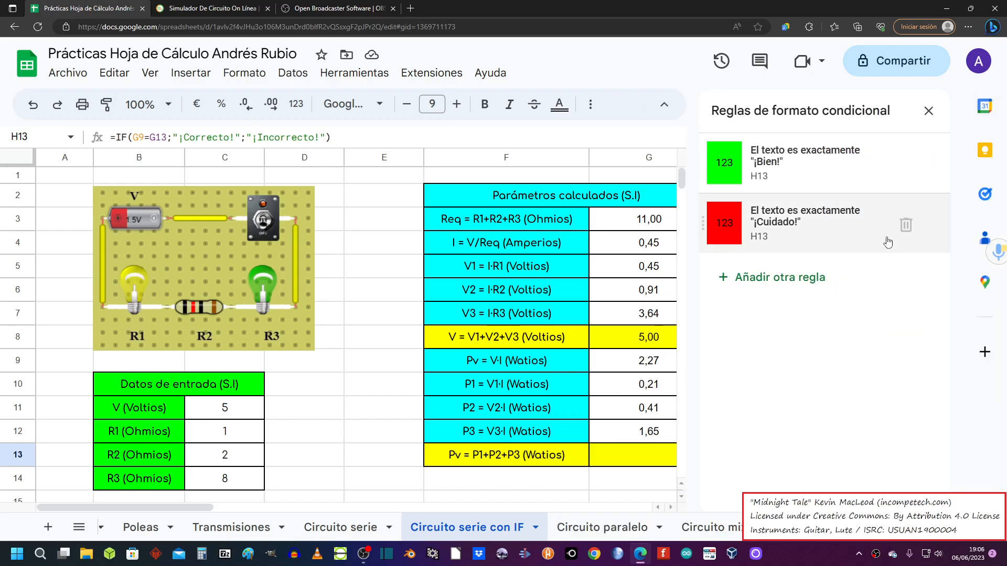
pyautogui.click(906, 166)
pyautogui.click(906, 168)
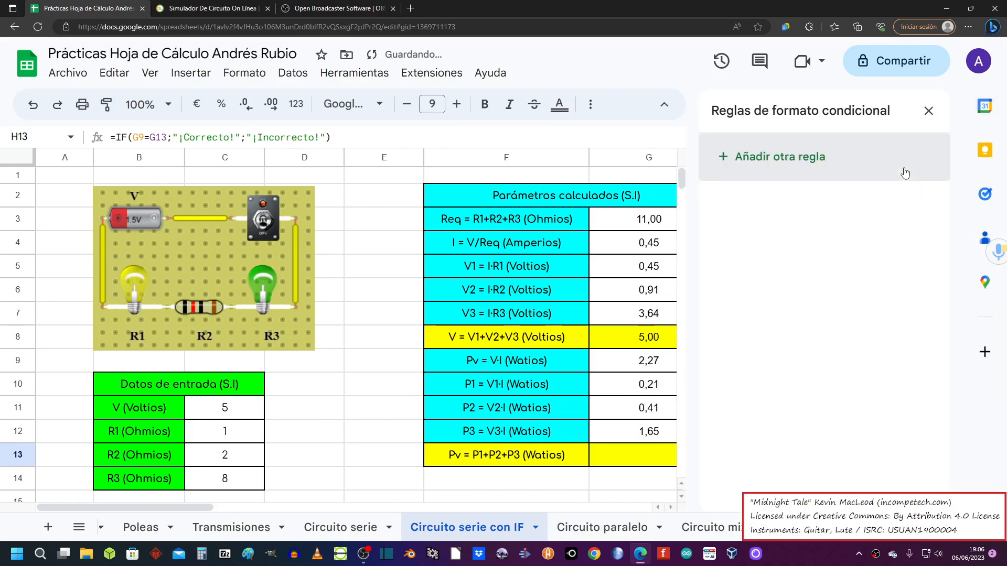
# Step: Add a conditional formatting rule to H13 that fills the cell bright green when its text is exactly "¡Correcto!"
pyautogui.click(763, 159)
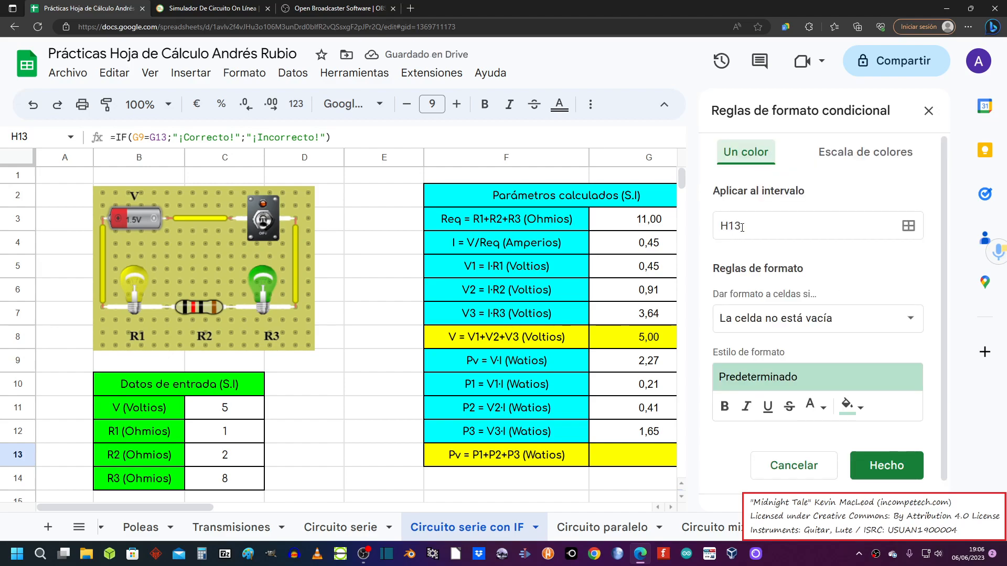
pyautogui.click(838, 324)
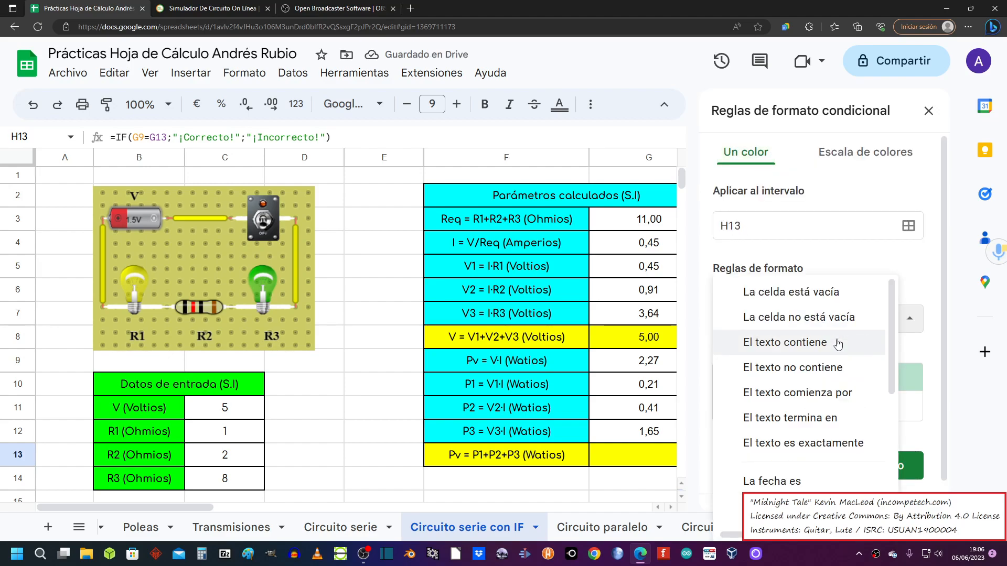
pyautogui.scroll(-3, 801, 367)
pyautogui.click(801, 376)
pyautogui.click(765, 361)
pyautogui.write('¡')
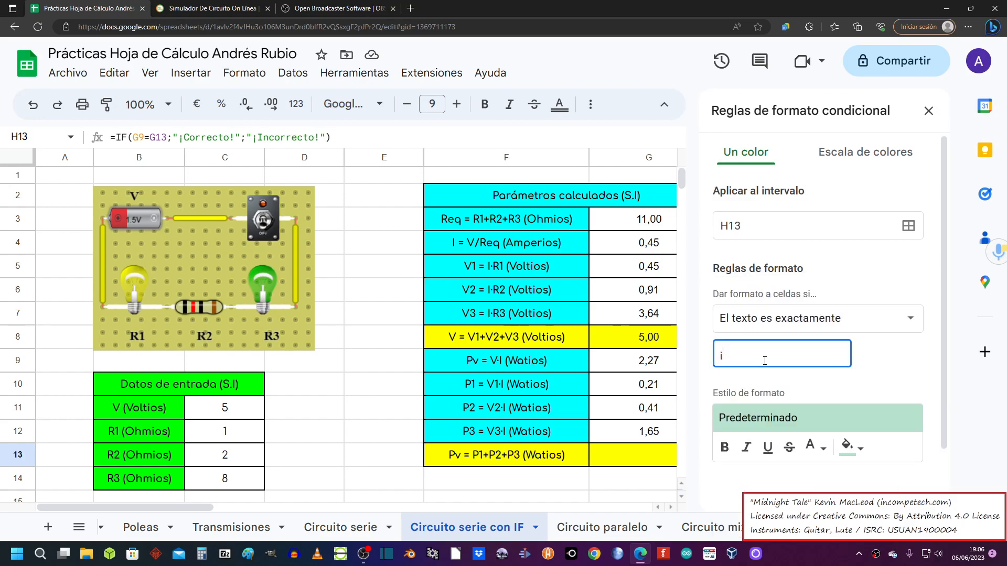
pyautogui.write('Corre')
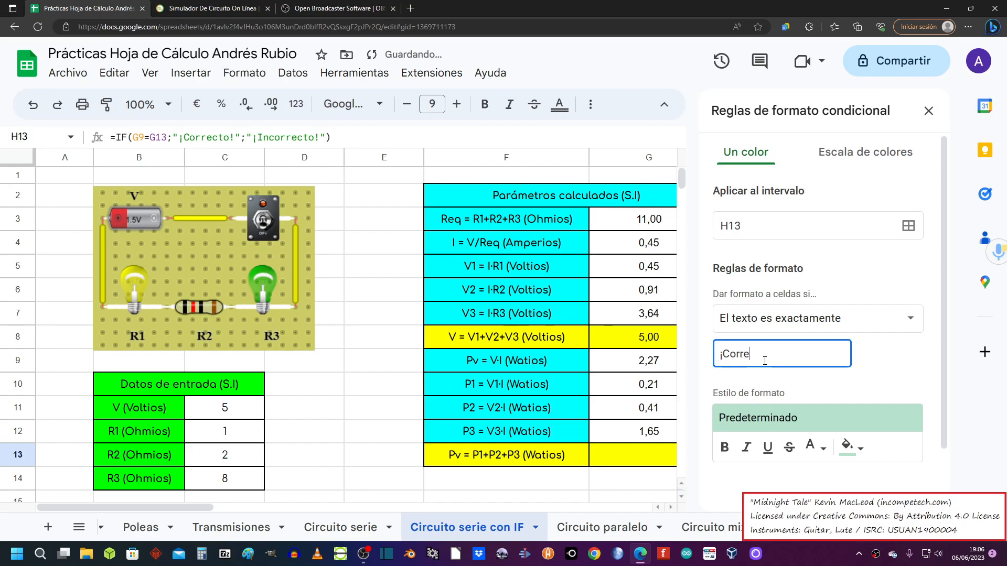
pyautogui.write('cto!')
pyautogui.scroll(-2, 765, 361)
pyautogui.click(851, 376)
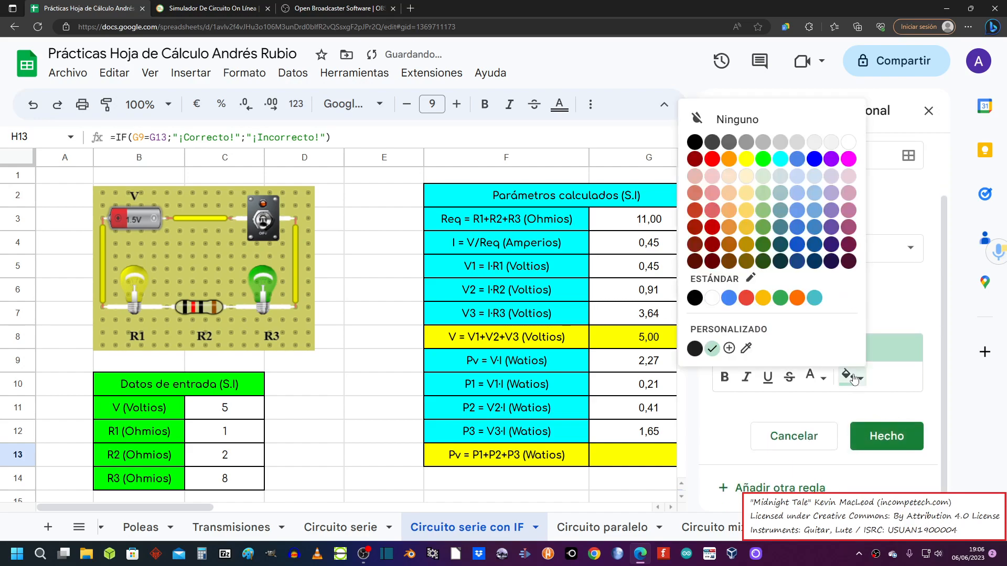
pyautogui.click(763, 159)
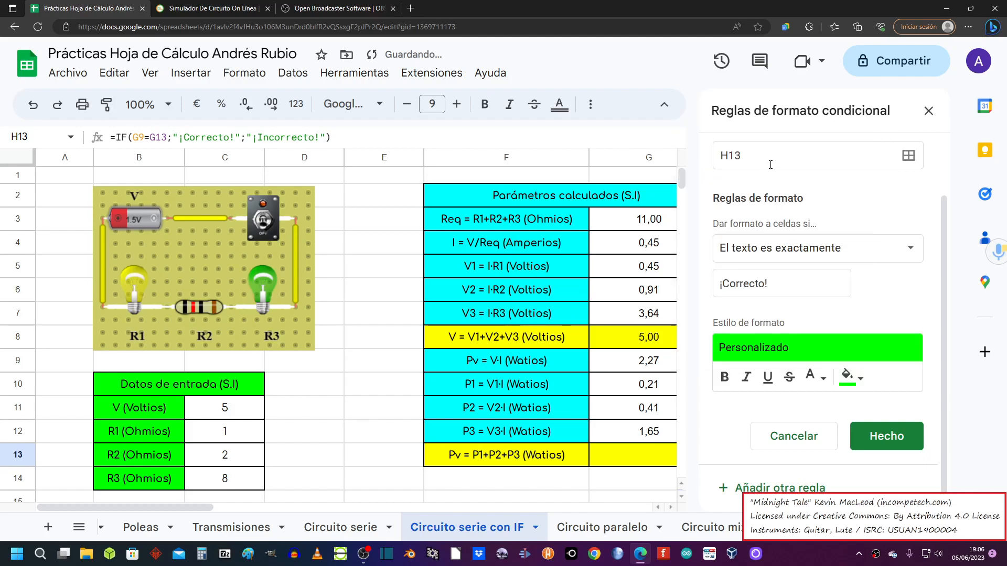
pyautogui.click(892, 440)
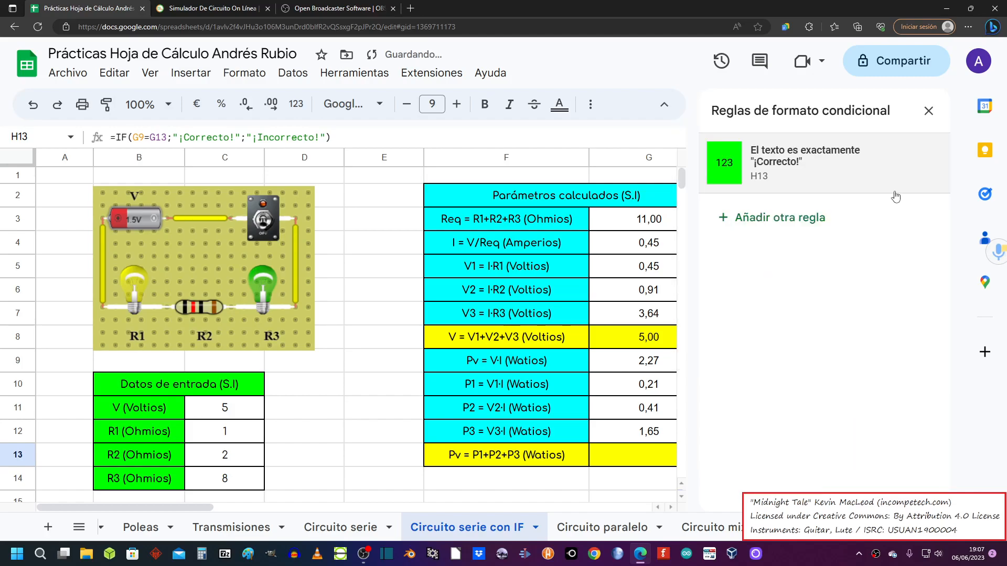
# Step: Add a second conditional formatting rule to H13 that fills the cell red when its text is exactly "¡Incorrecto!"
pyautogui.click(779, 220)
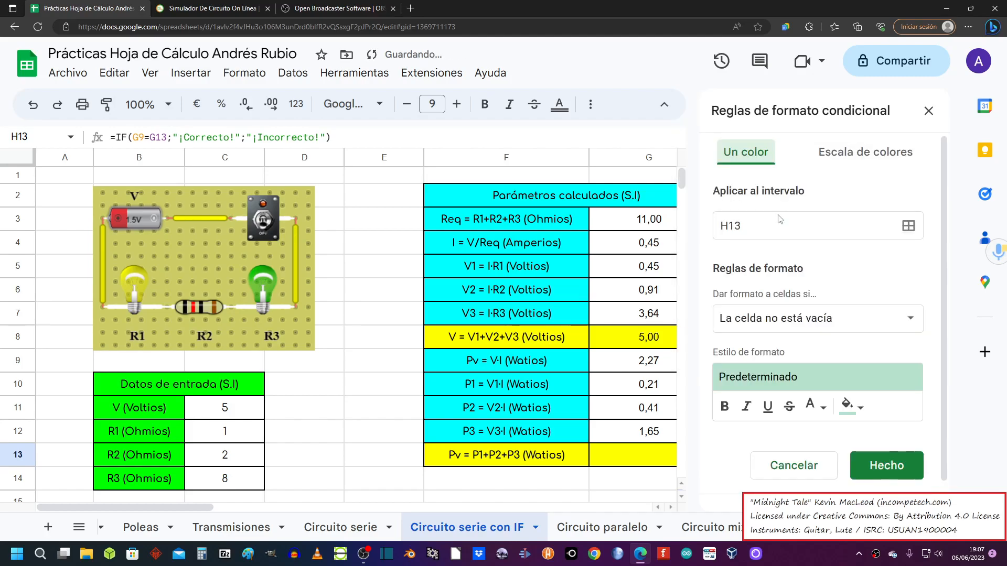
pyautogui.click(812, 326)
pyautogui.scroll(-3, 807, 338)
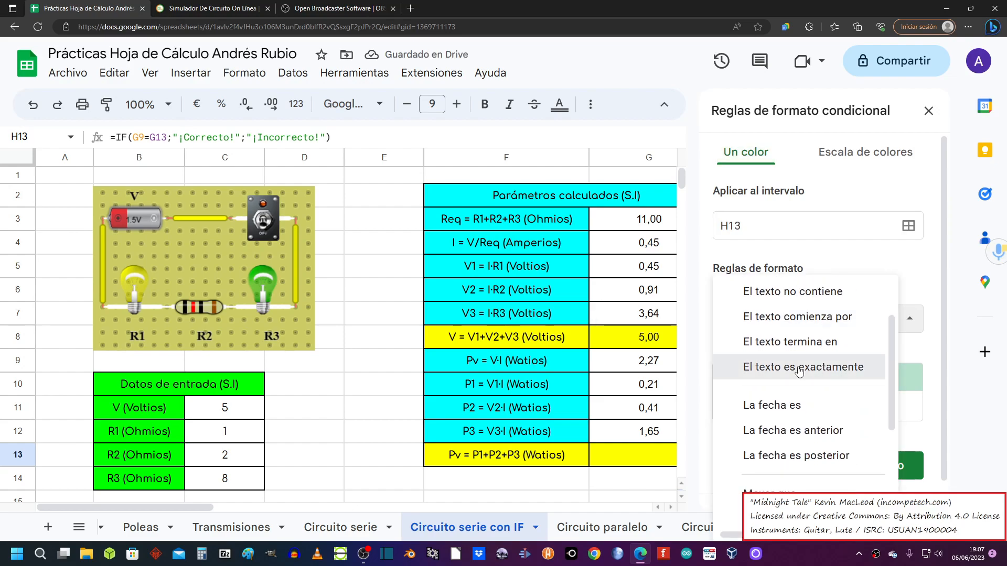
pyautogui.click(793, 362)
pyautogui.click(781, 358)
pyautogui.write('¡Incorrecto!')
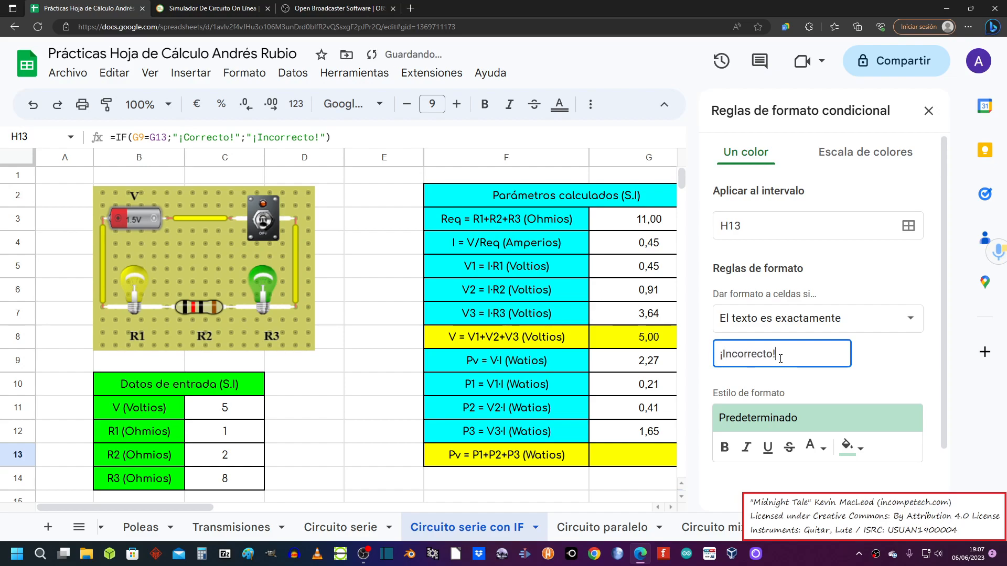
pyautogui.click(850, 447)
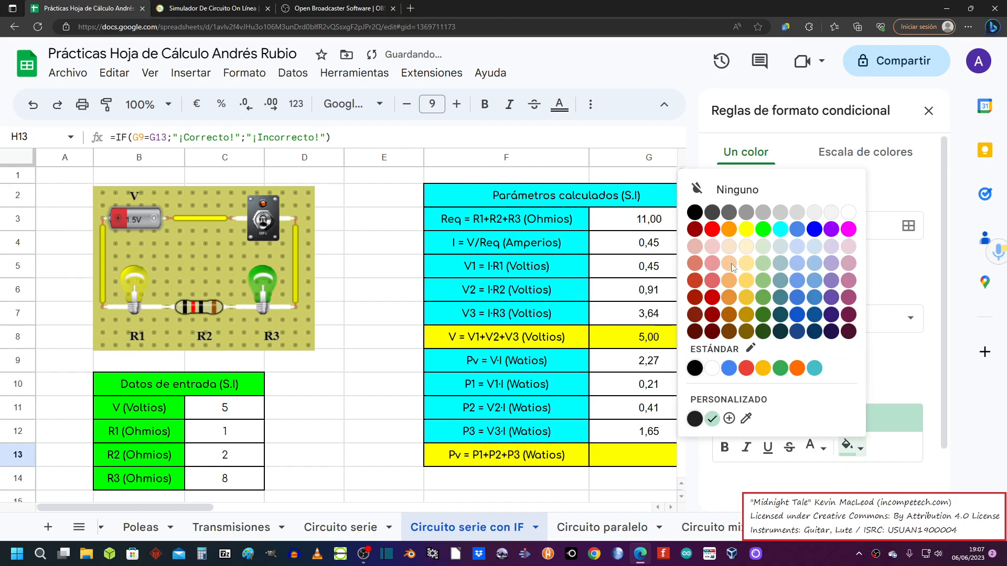
pyautogui.click(712, 237)
pyautogui.scroll(-1, 819, 367)
pyautogui.click(885, 434)
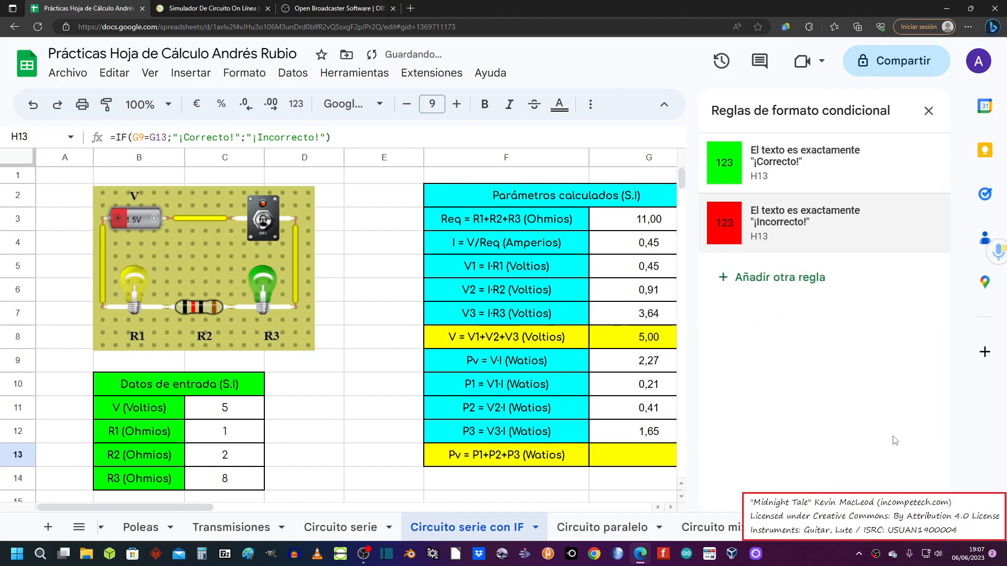
pyautogui.click(928, 110)
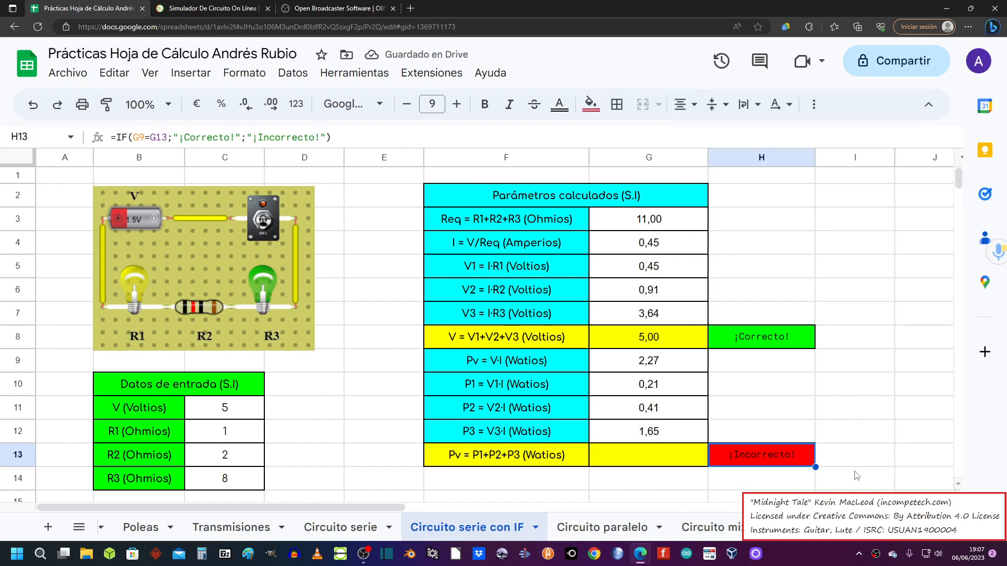
pyautogui.click(858, 478)
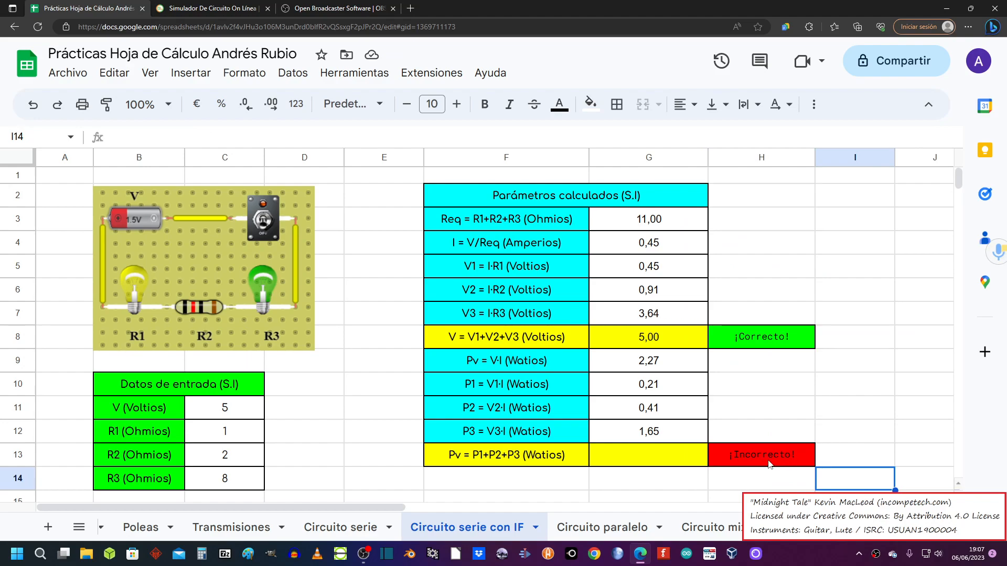
# Step: Calculate the total power in G13 with the SUM function over the three component powers in G10:G12
pyautogui.click(644, 447)
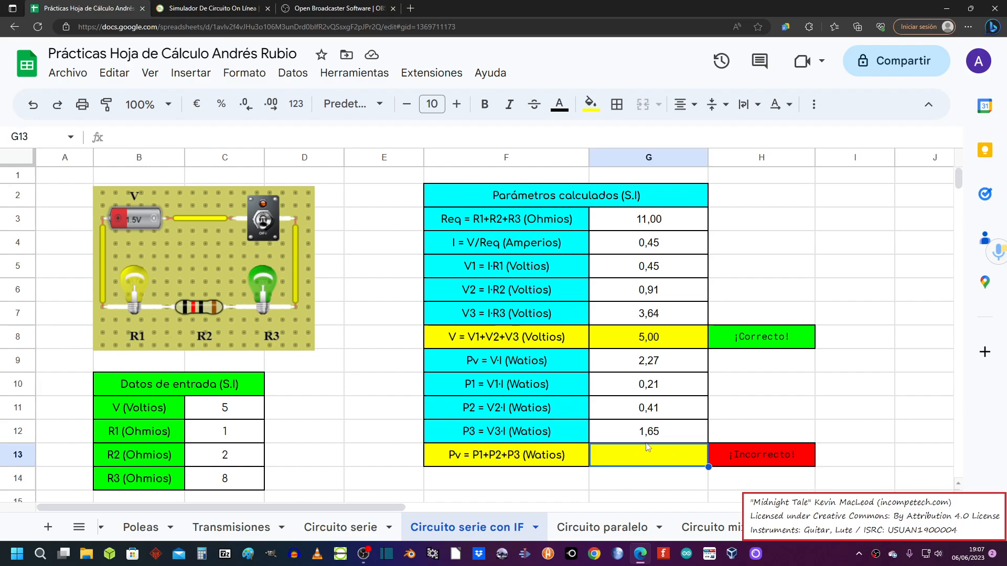
pyautogui.click(202, 77)
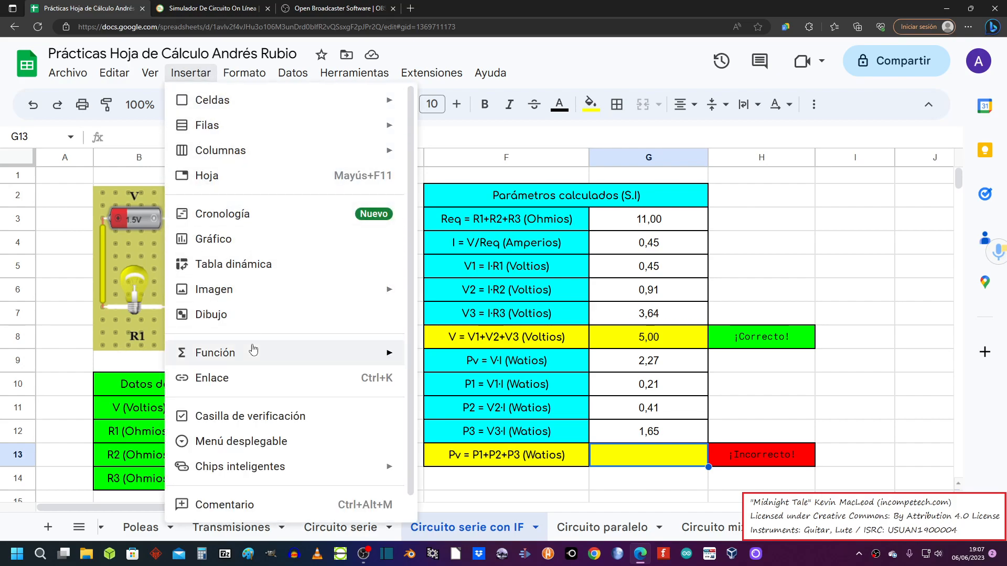
pyautogui.moveTo(254, 351)
pyautogui.moveTo(491, 359)
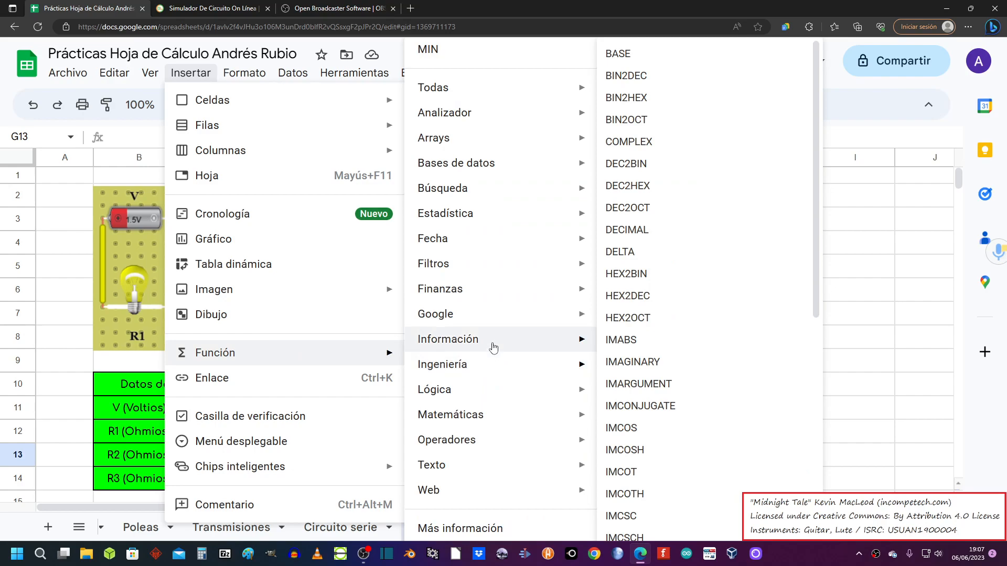
pyautogui.scroll(2, 479, 110)
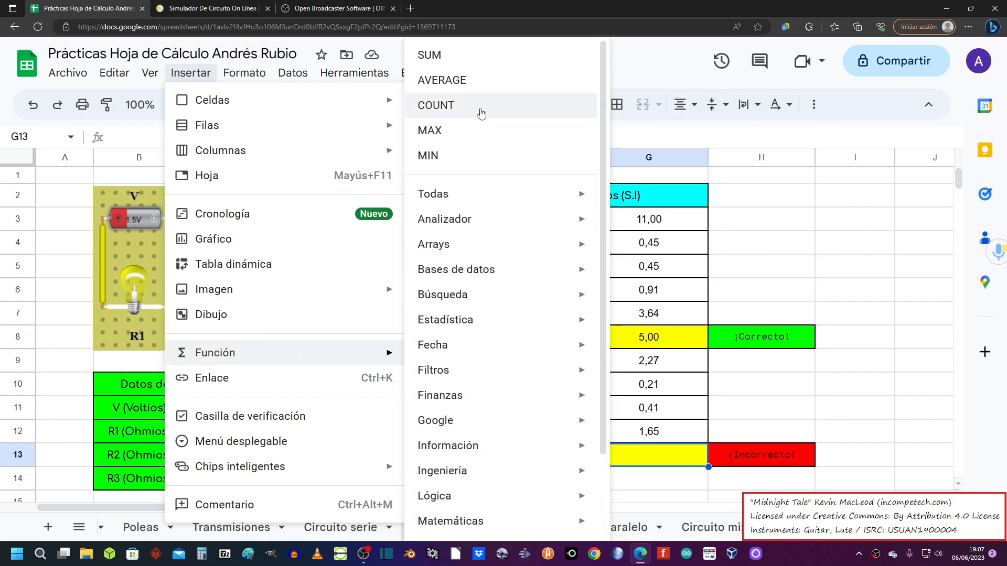
pyautogui.click(440, 58)
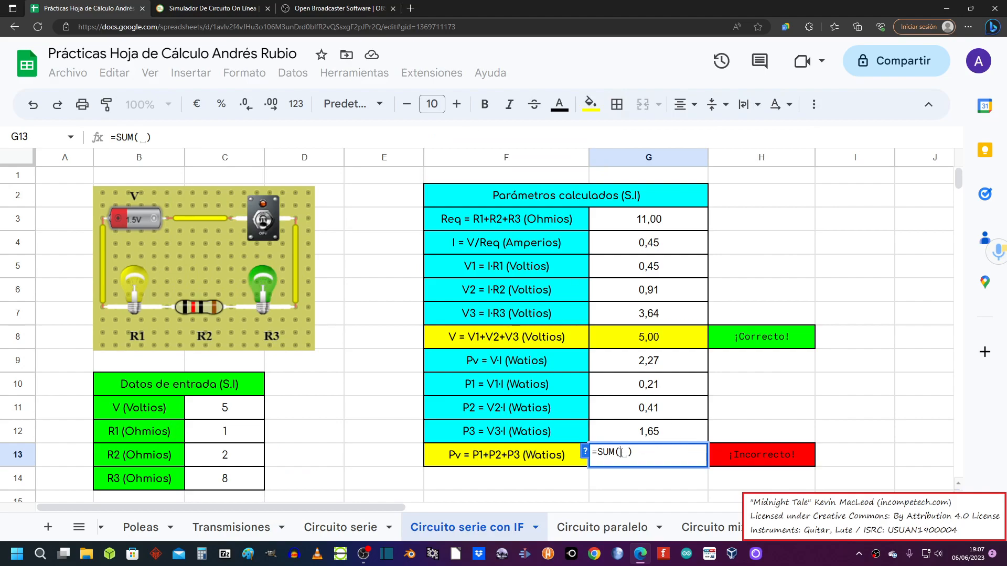
pyautogui.moveTo(625, 388); pyautogui.dragTo(628, 438)
pyautogui.press('Return')
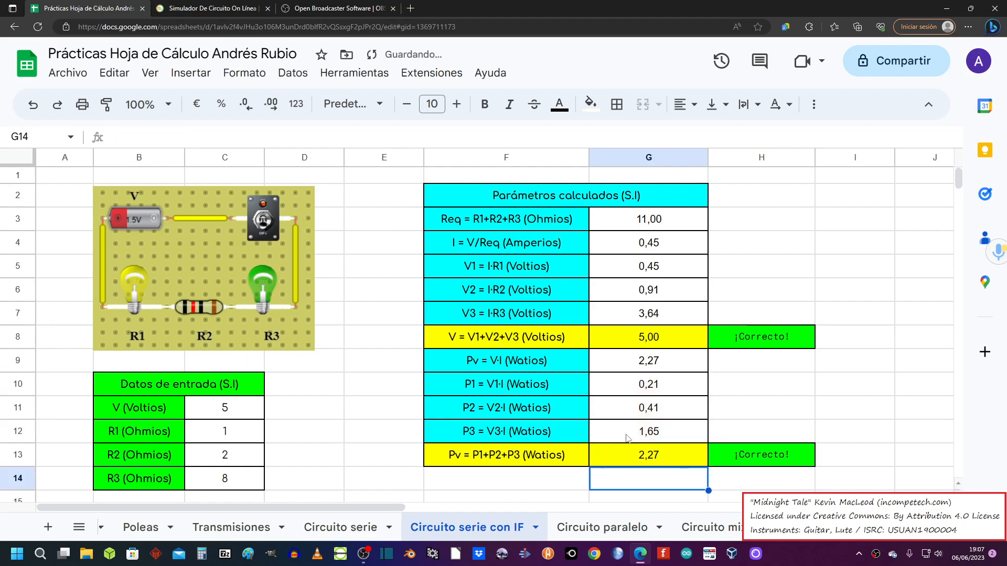
# Step: Compare the source power in G9 with the summed power in G13 and check the IF result in H13
pyautogui.click(701, 368)
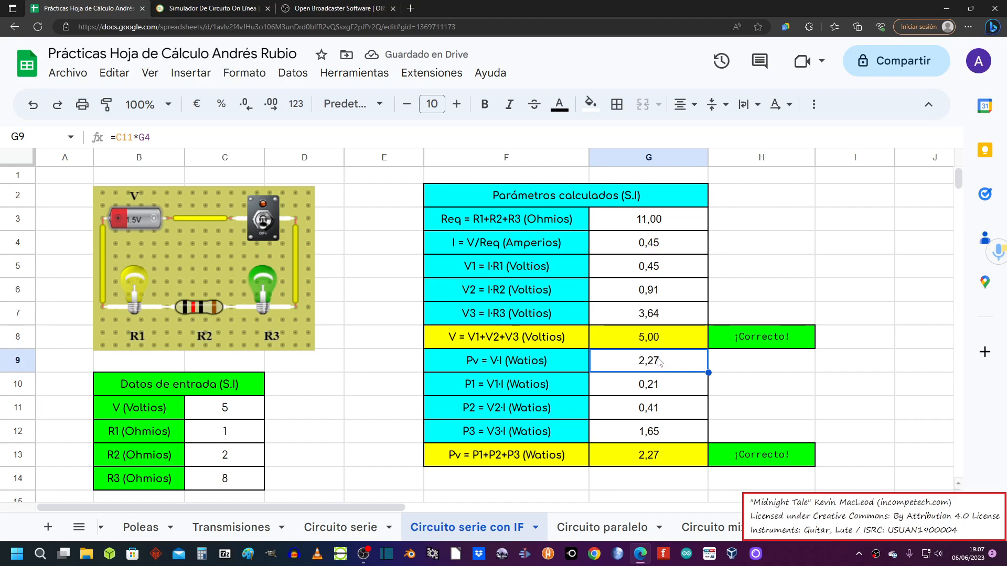
pyautogui.click(659, 457)
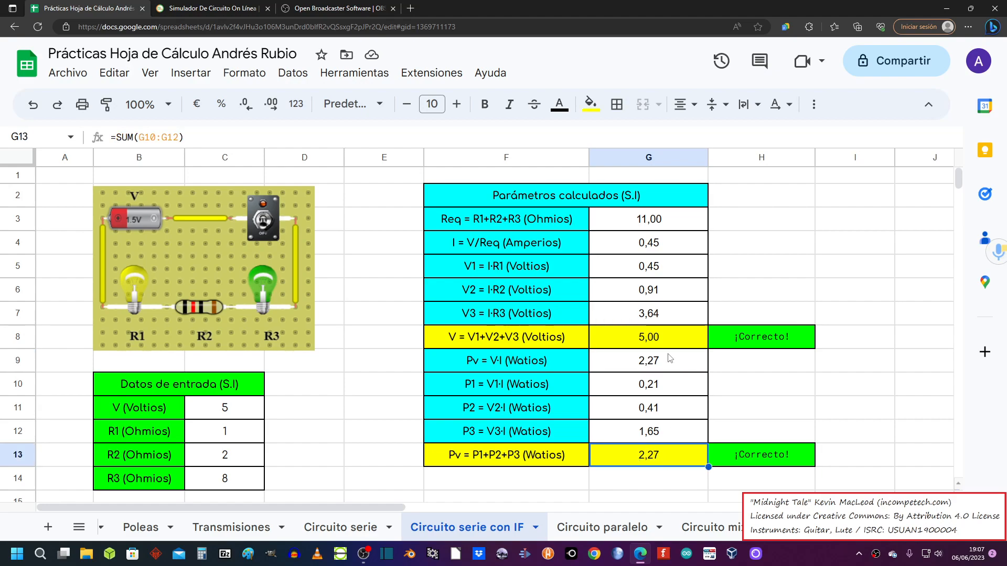
pyautogui.click(665, 368)
pyautogui.click(661, 457)
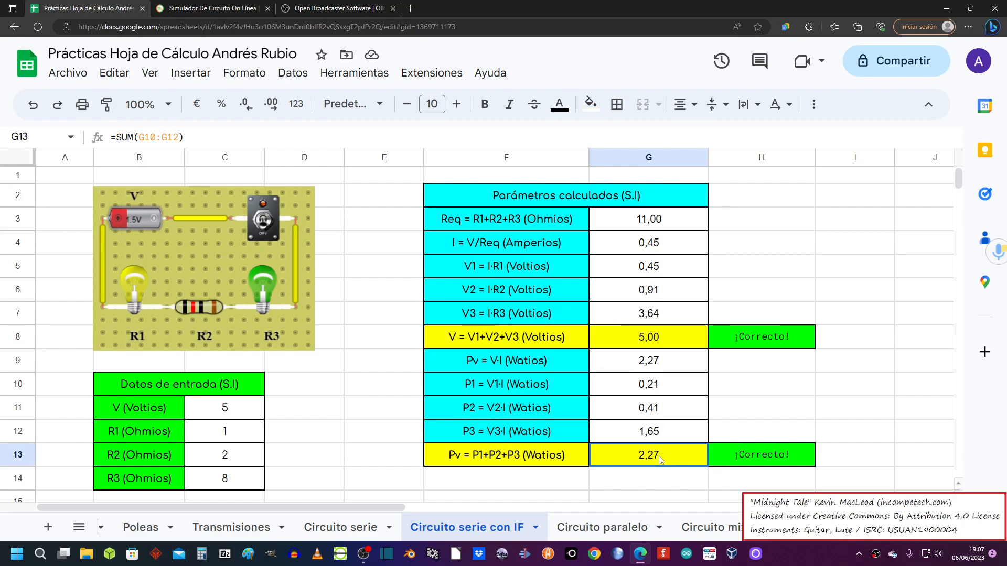
pyautogui.click(753, 462)
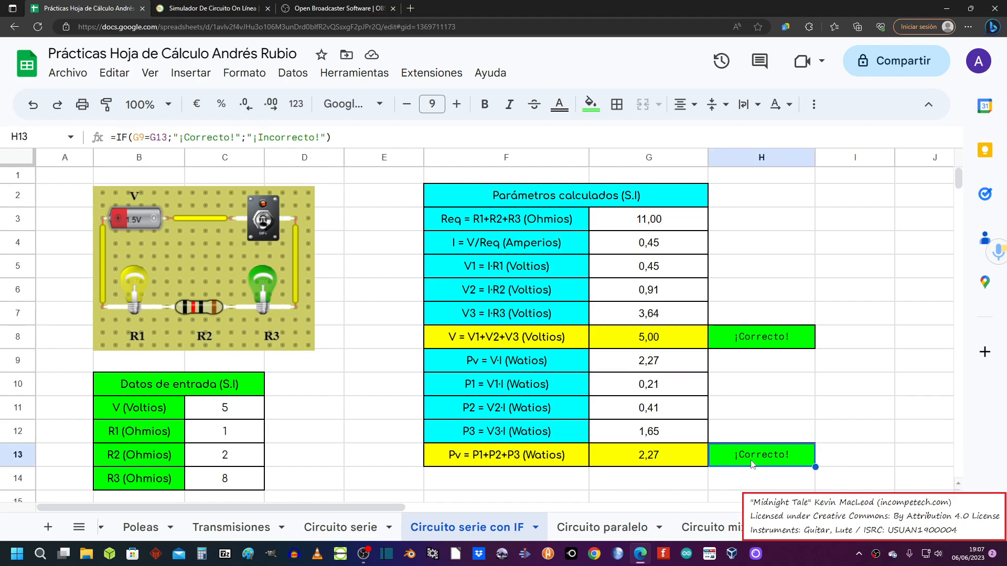
# Step: Test the power check in H13 by changing the P3 formula in G12 to =G7+G4 and rejecting the suggested correction
pyautogui.click(644, 434)
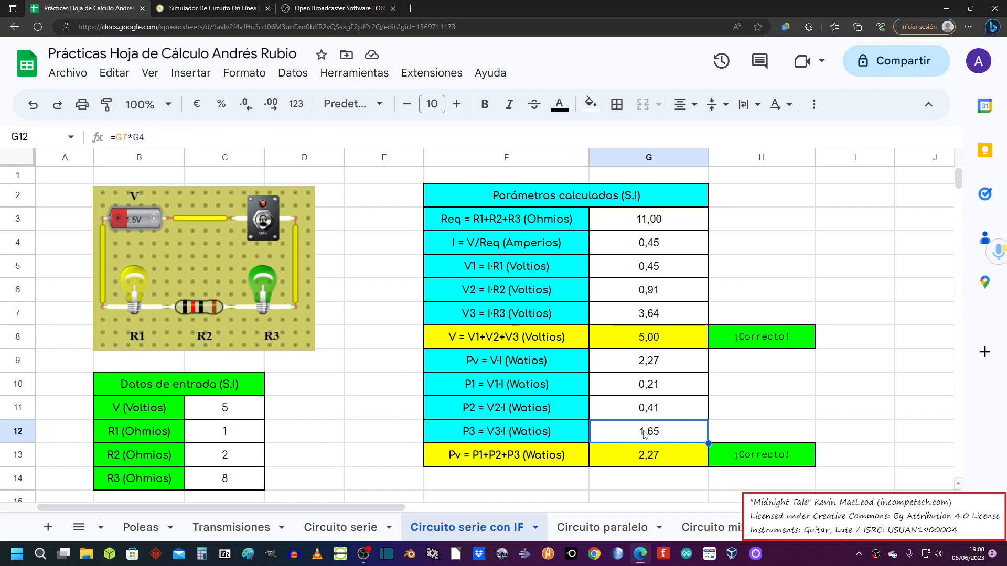
pyautogui.click(133, 138)
pyautogui.press('BackSpace')
pyautogui.write('+6')
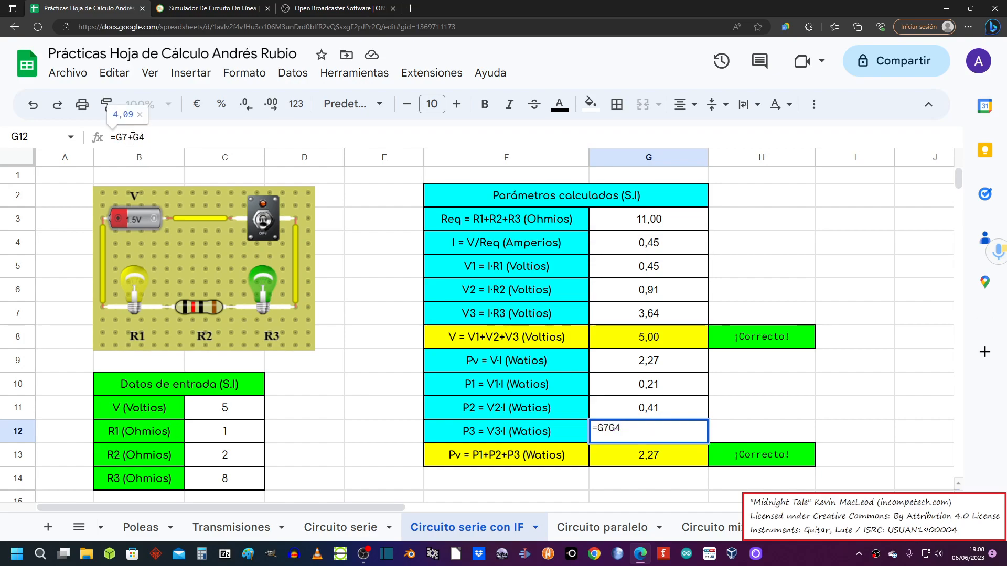
pyautogui.press('BackSpace')
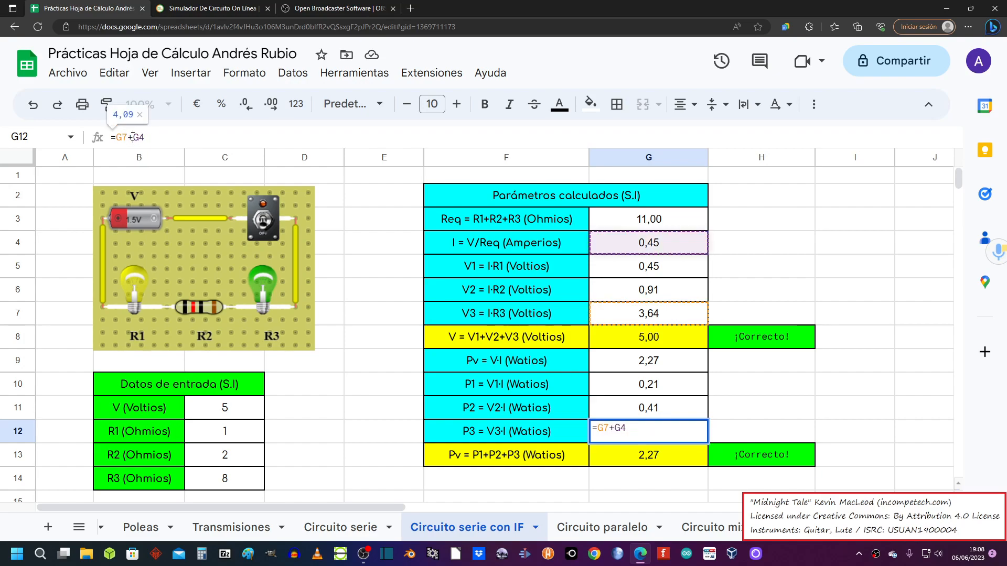
pyautogui.press('Return')
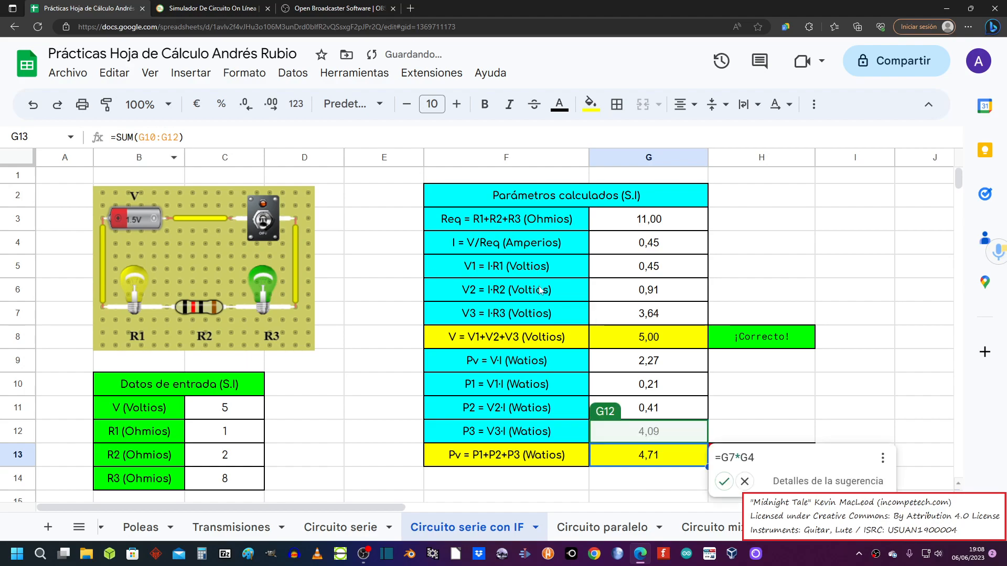
pyautogui.click(925, 391)
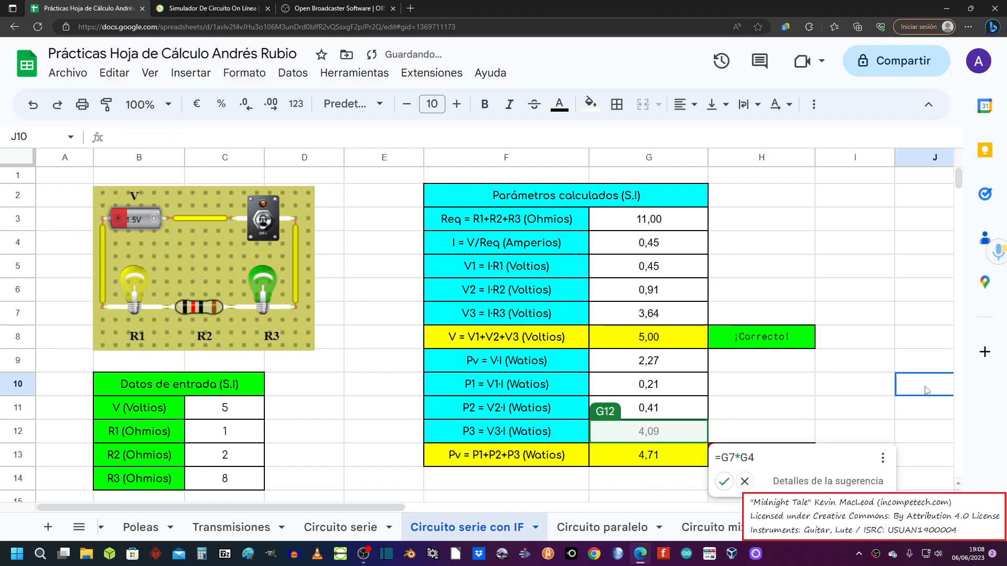
pyautogui.click(744, 481)
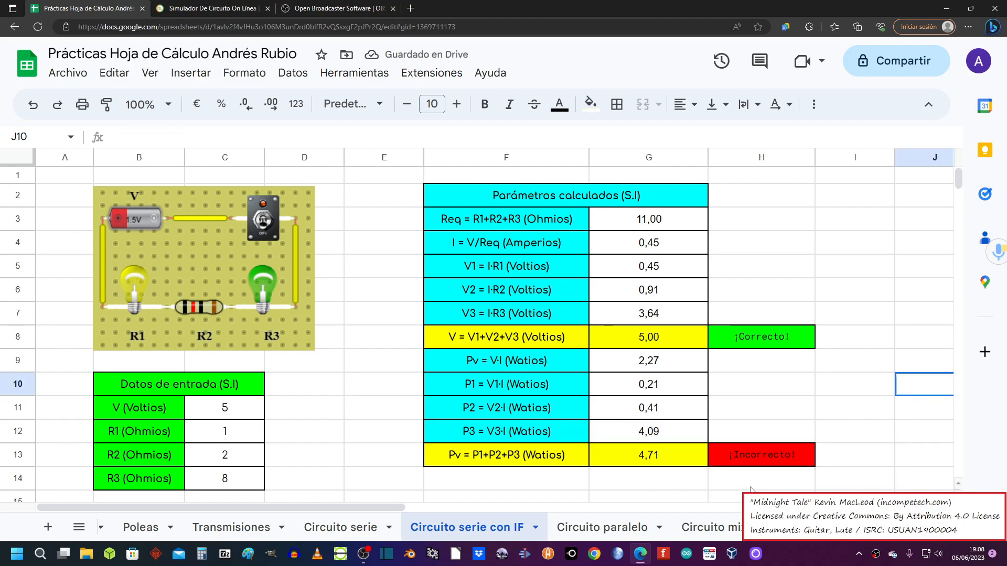
pyautogui.click(631, 438)
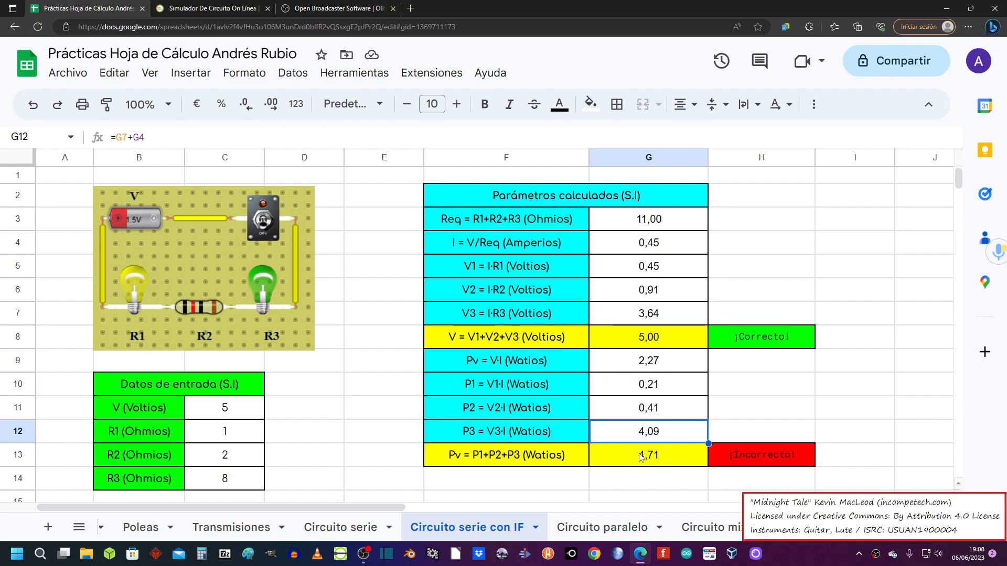
pyautogui.click(763, 464)
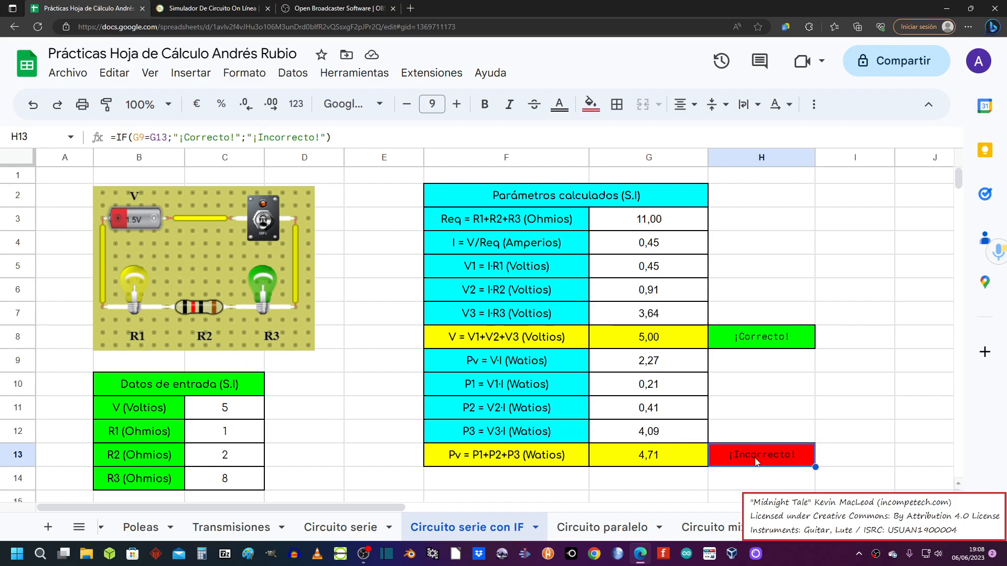
# Step: Restore the multiplication in the P3 power formula in G12 so it is =G7*G4
pyautogui.click(649, 439)
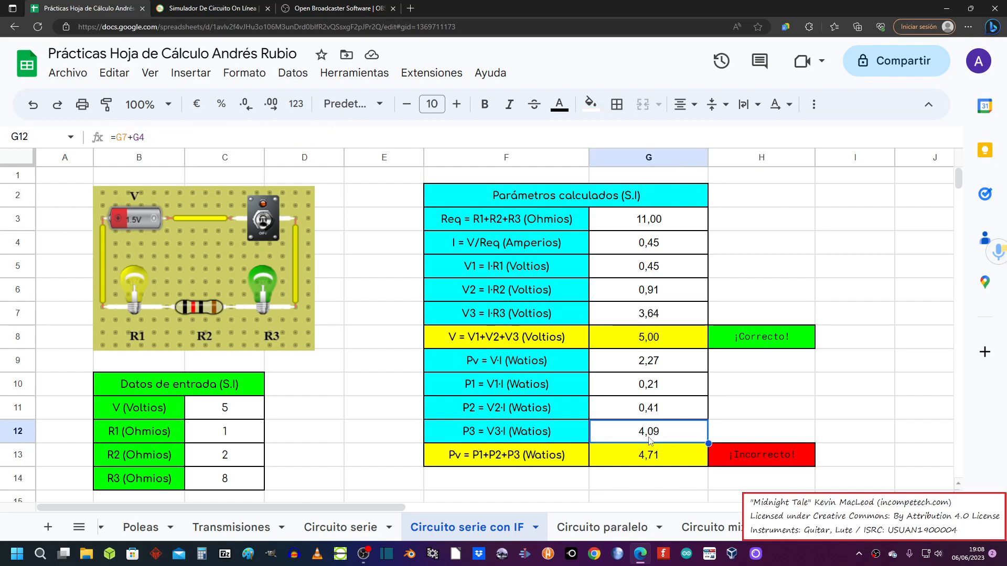
pyautogui.click(131, 137)
pyautogui.press('BackSpace')
pyautogui.write('*')
pyautogui.press('Return')
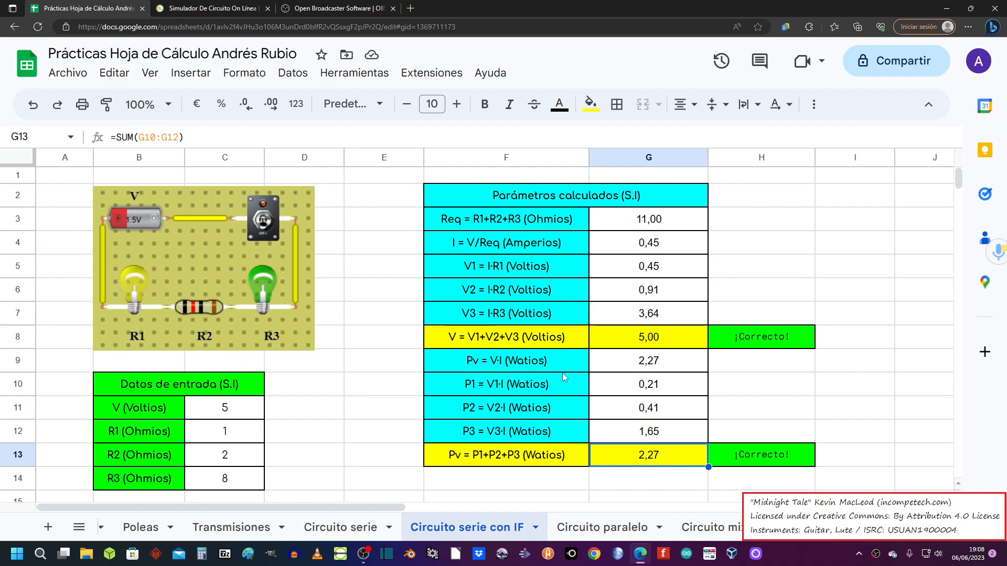
# Step: Review the source power against its check in H13, and the source and component voltages against the total in G8 and its check in H8
pyautogui.click(631, 367)
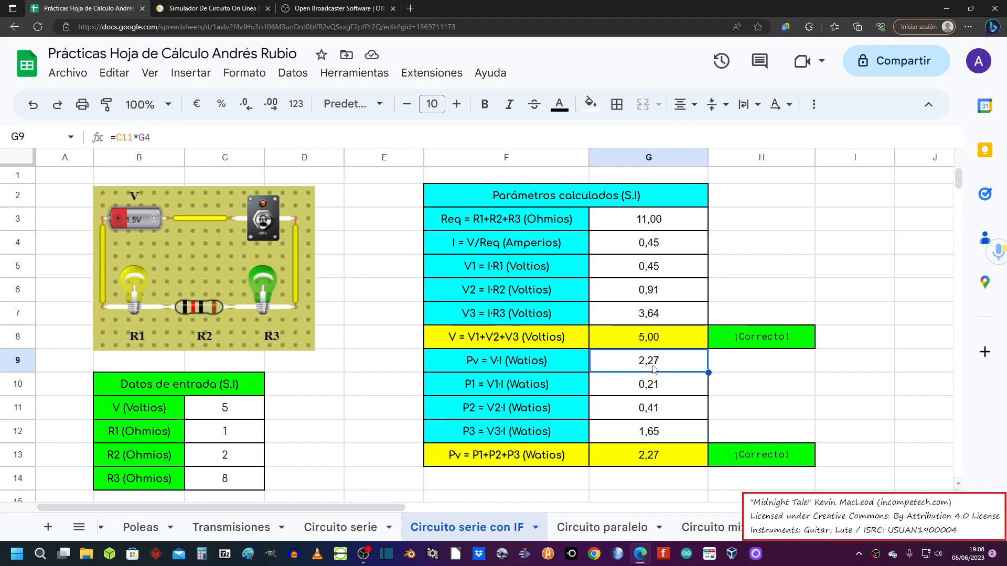
pyautogui.click(760, 461)
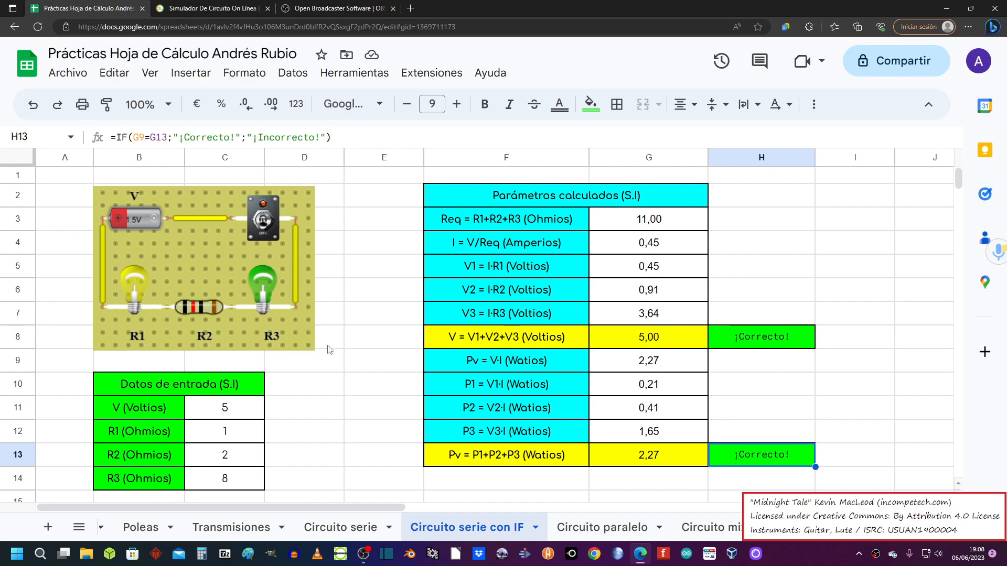
pyautogui.click(242, 412)
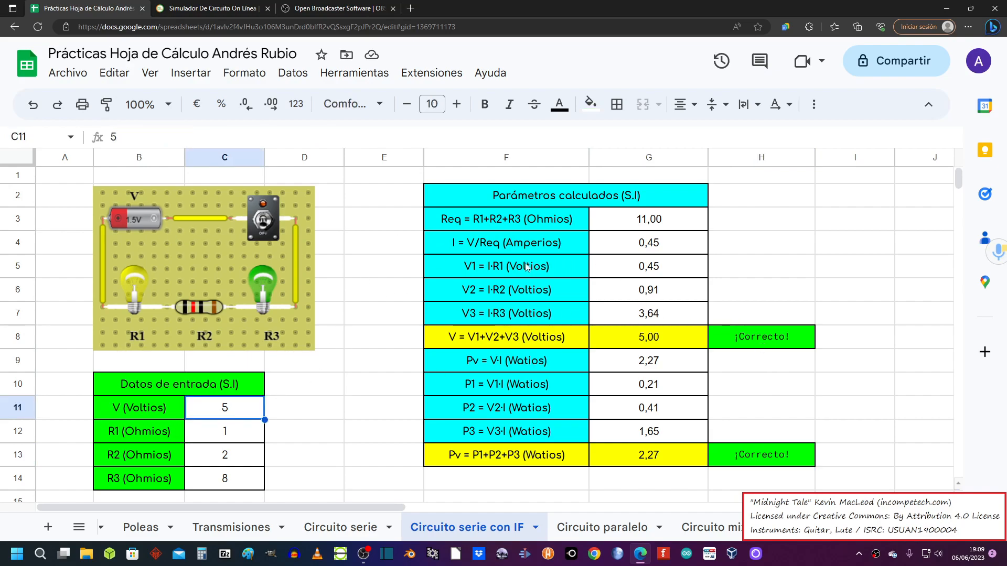
pyautogui.click(483, 269)
pyautogui.click(486, 296)
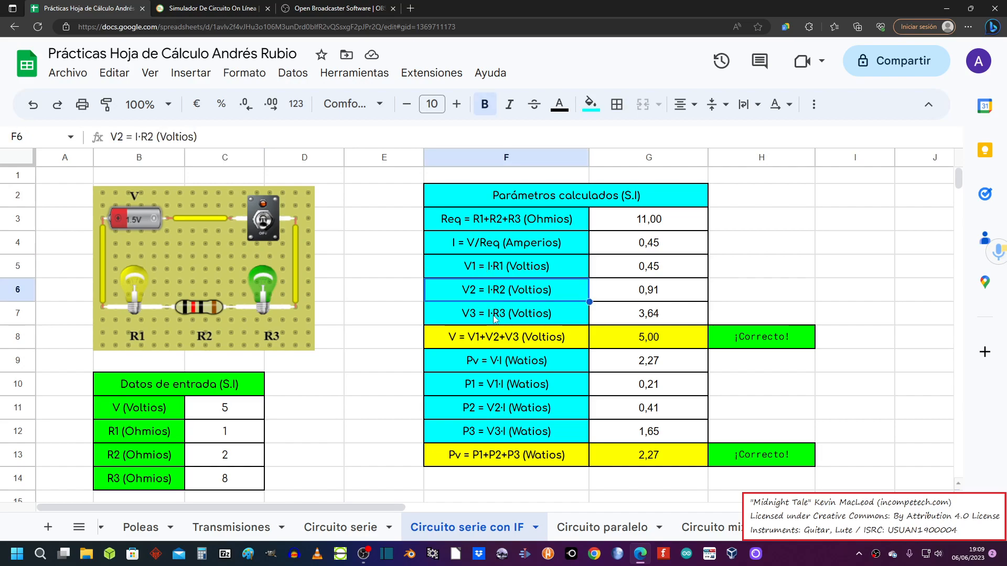
pyautogui.click(495, 319)
pyautogui.click(653, 344)
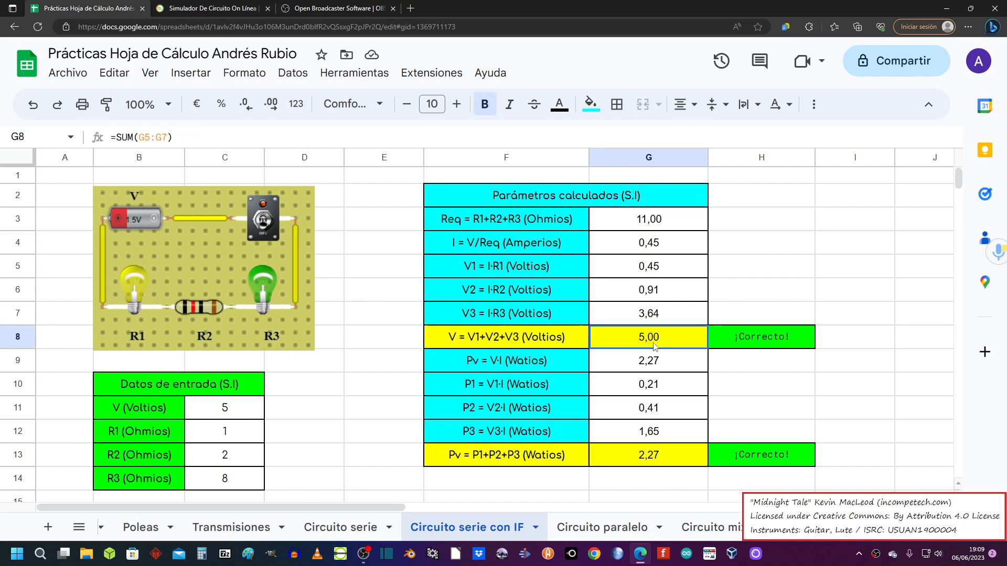
pyautogui.click(759, 344)
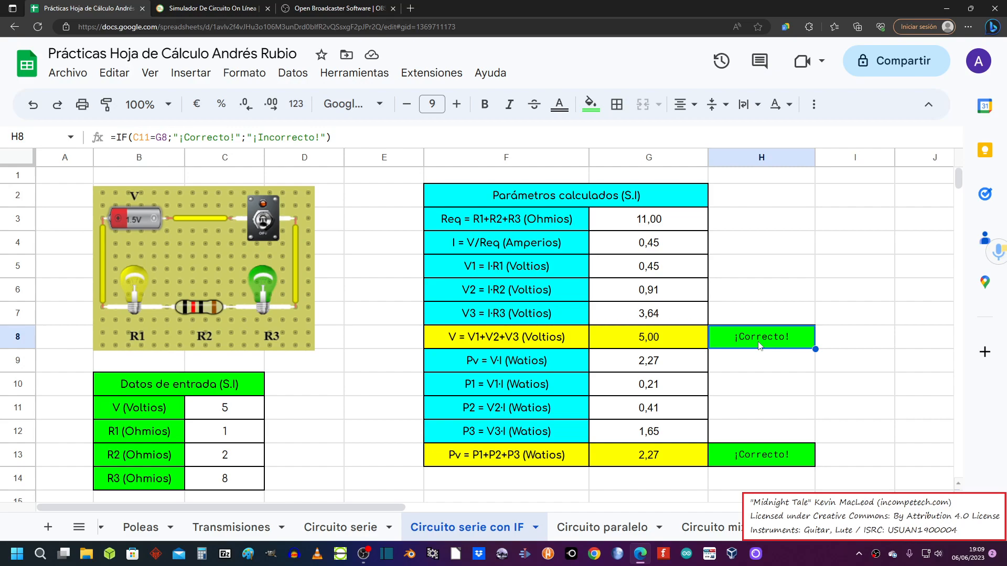
pyautogui.click(864, 372)
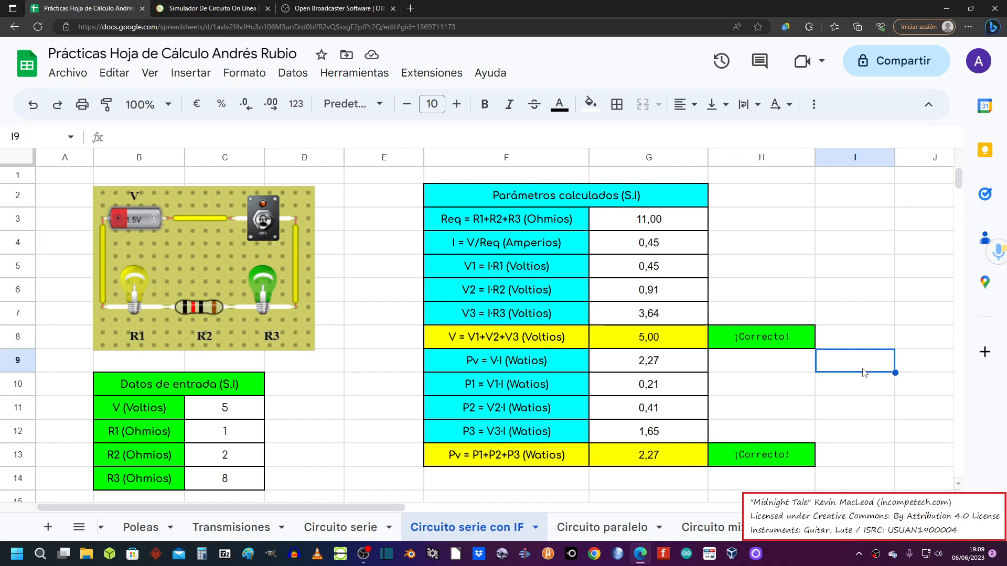